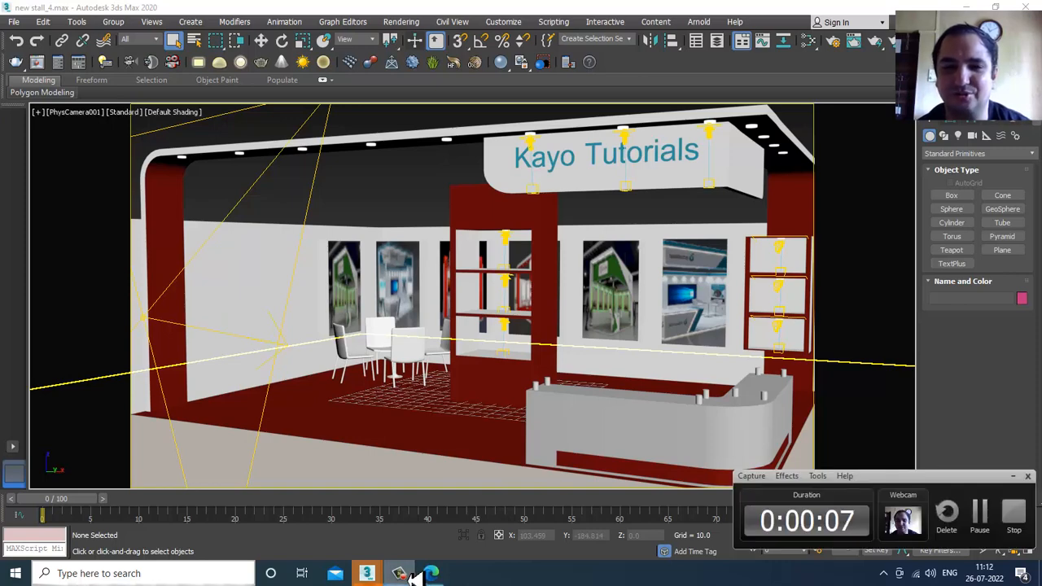
Step: Inspect the exhibition stall from an orbited perspective view and return to the PhysCamera001 view
left_click(414, 575)
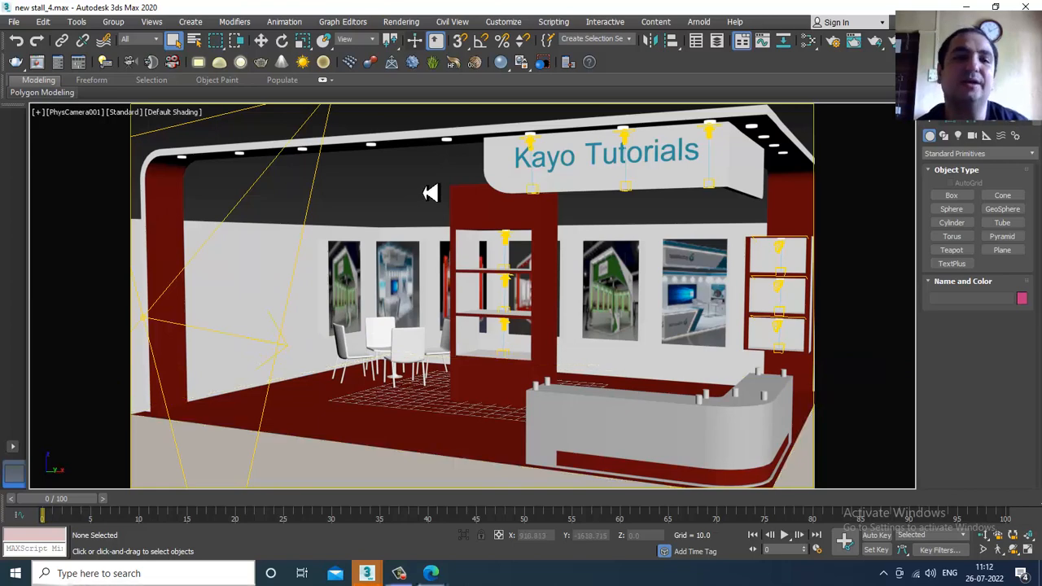
key("p")
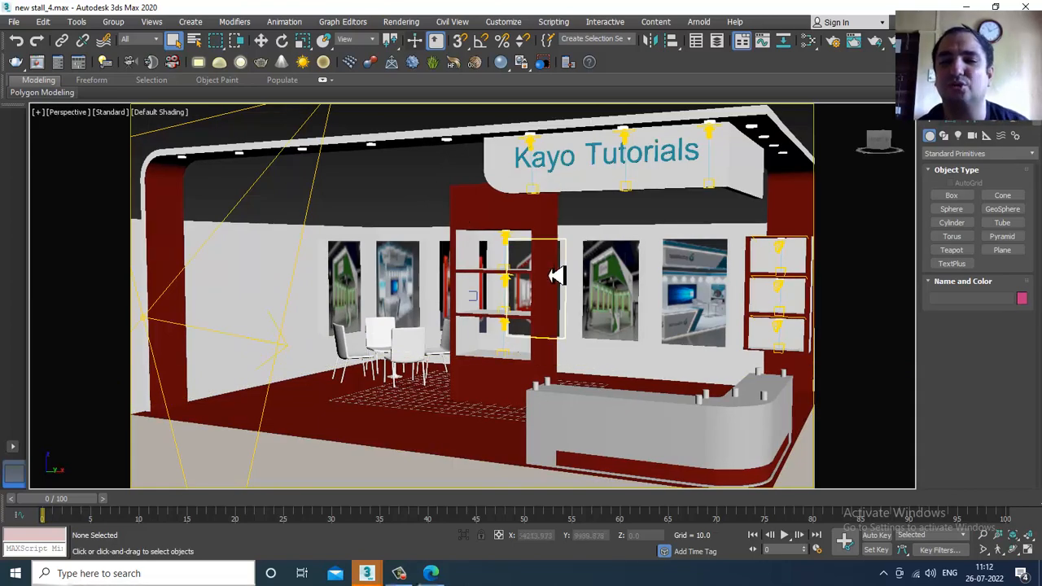
scroll(559, 275, "down", 5)
middle_click_drag(630, 295, 618, 204, "alt")
scroll(660, 312, "up", 5)
scroll(643, 300, "down", 5)
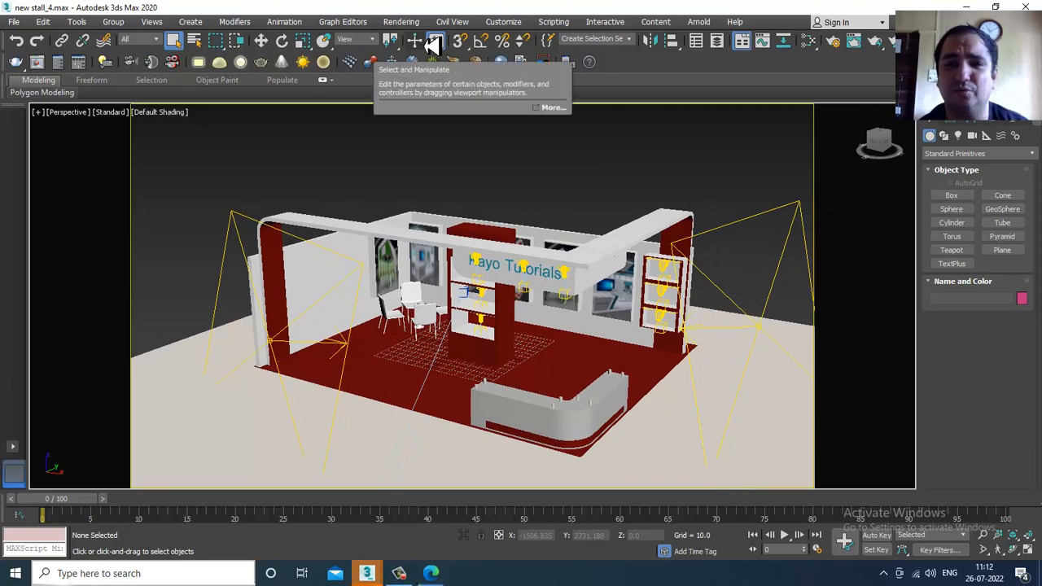
key("c")
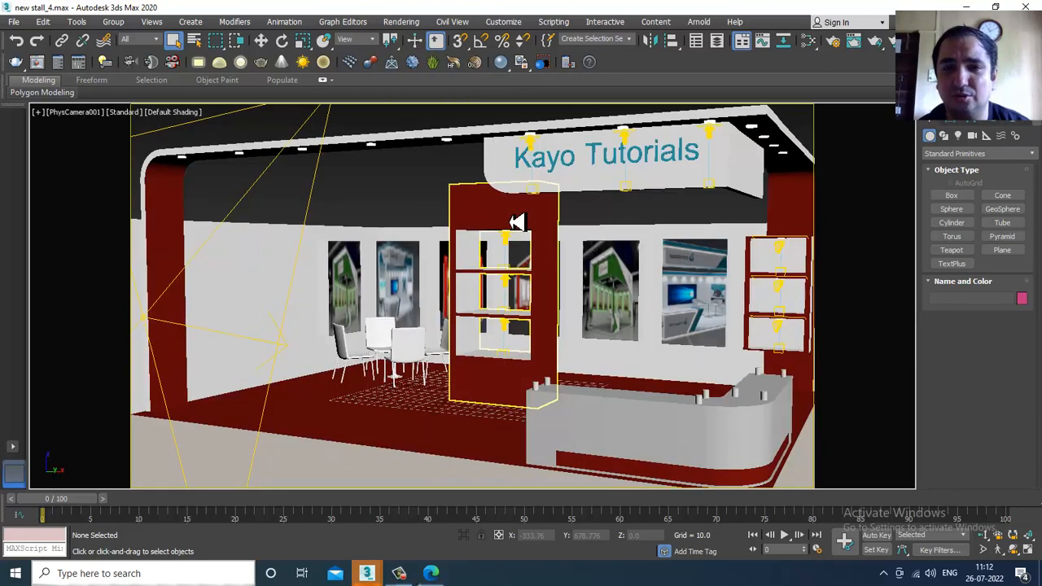
Step: Run a test render of the PhysCamera001 view and close the V-Ray frame buffer
left_click(401, 21)
left_click(413, 39)
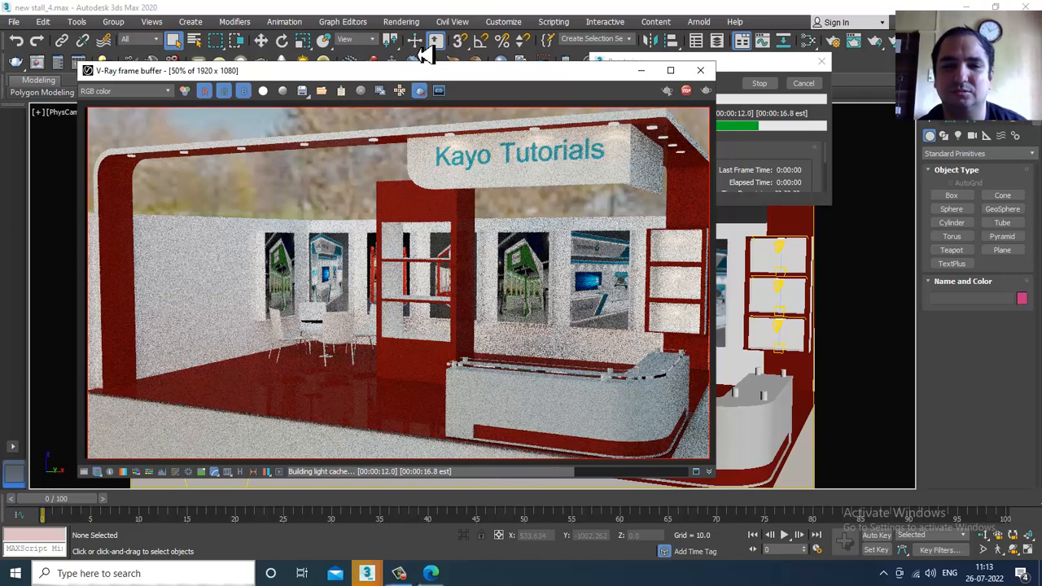
left_click(700, 70)
left_click(321, 146)
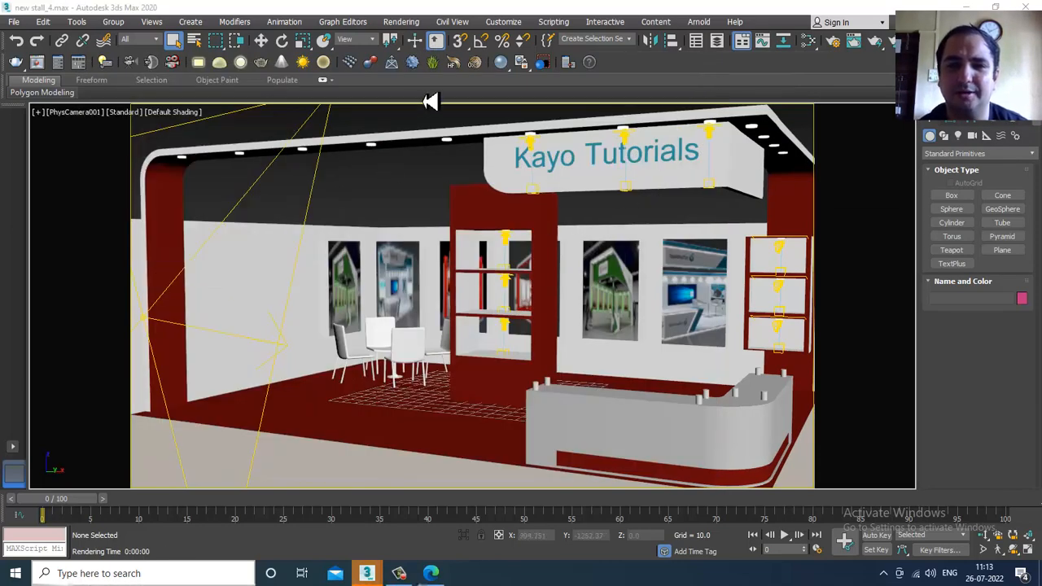
Step: Create a photometric Target Light in the Front view, aimed from beneath the canopy beam straight down to the floor
key("p")
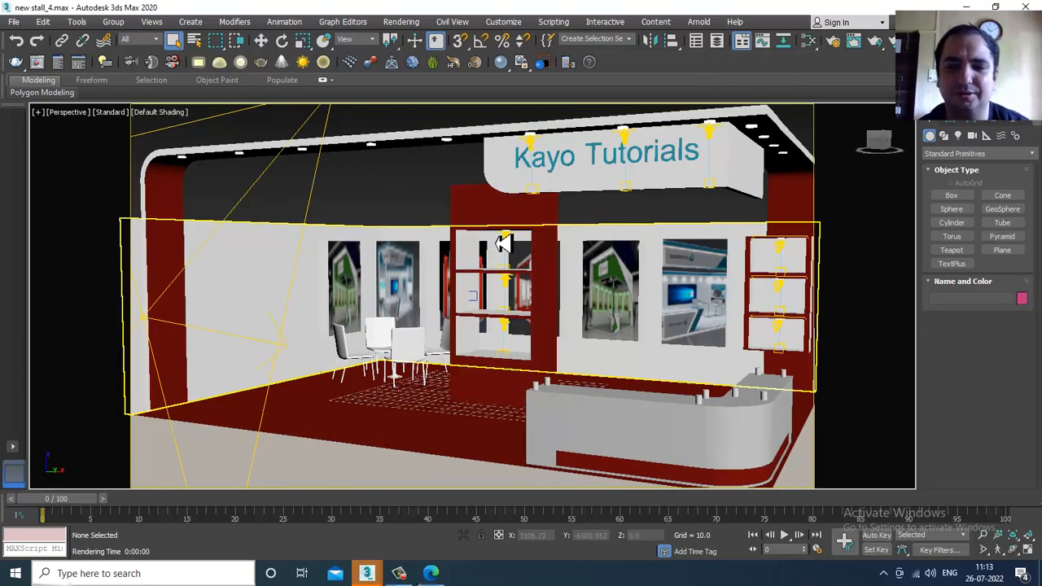
scroll(500, 240, "down", 5)
middle_click_drag(557, 266, 536, 240, "alt")
scroll(536, 240, "up", 4)
key("alt+w")
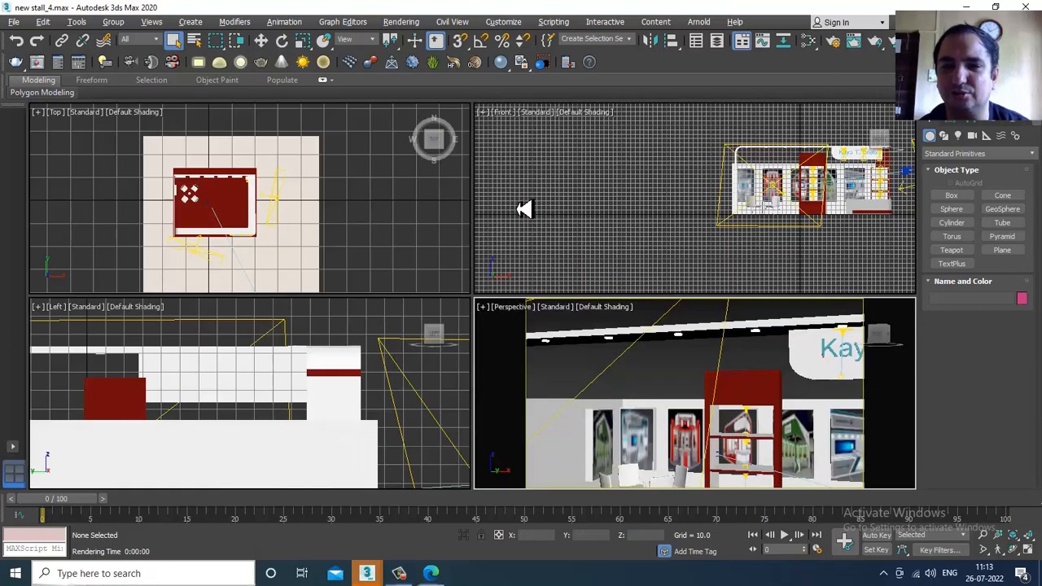
scroll(799, 224, "up", 2)
key("alt+w")
scroll(464, 279, "up", 5)
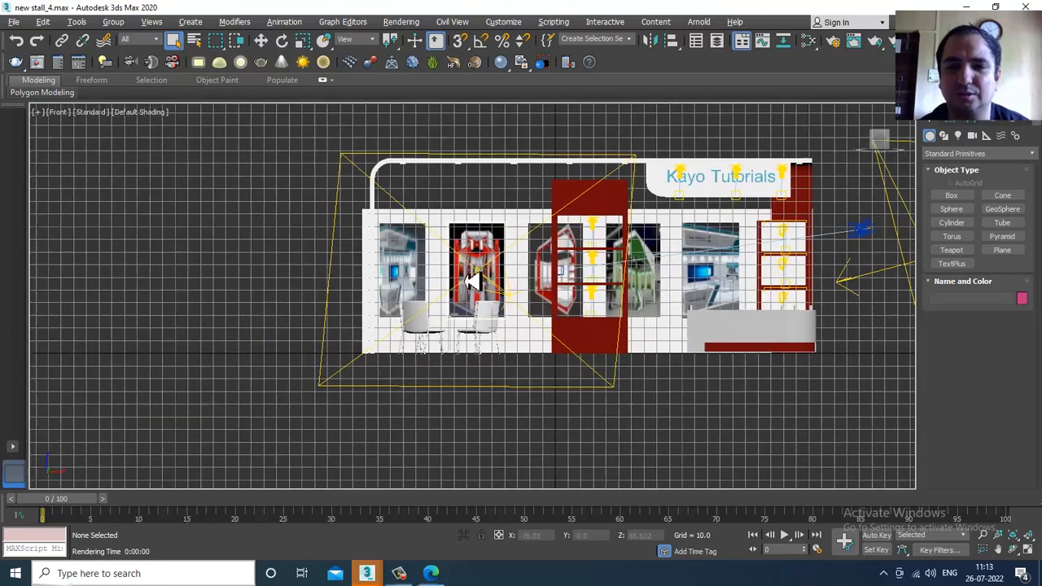
scroll(544, 293, "down", 2)
middle_click_drag(687, 221, 539, 291)
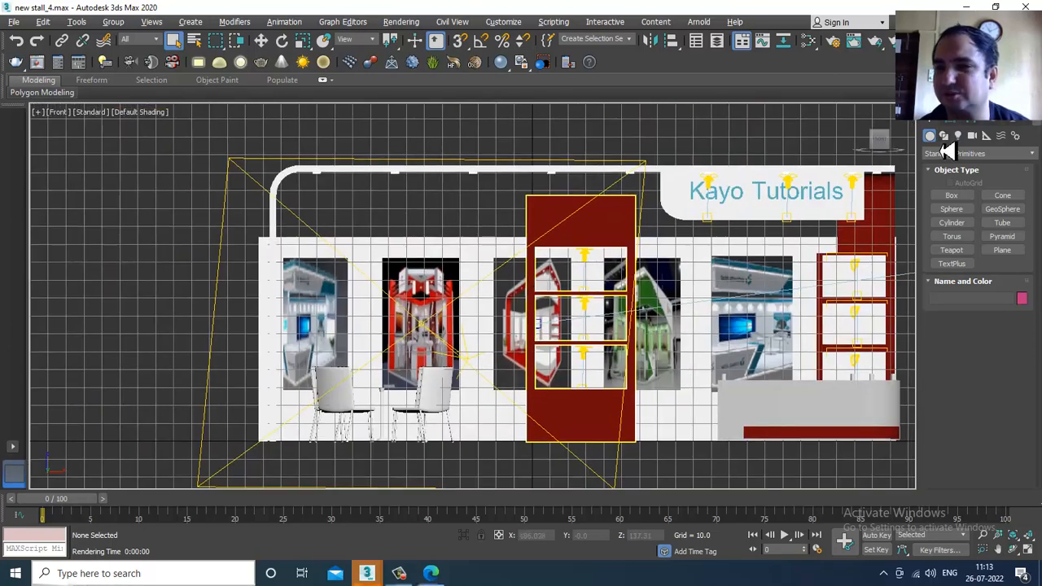
left_click(958, 136)
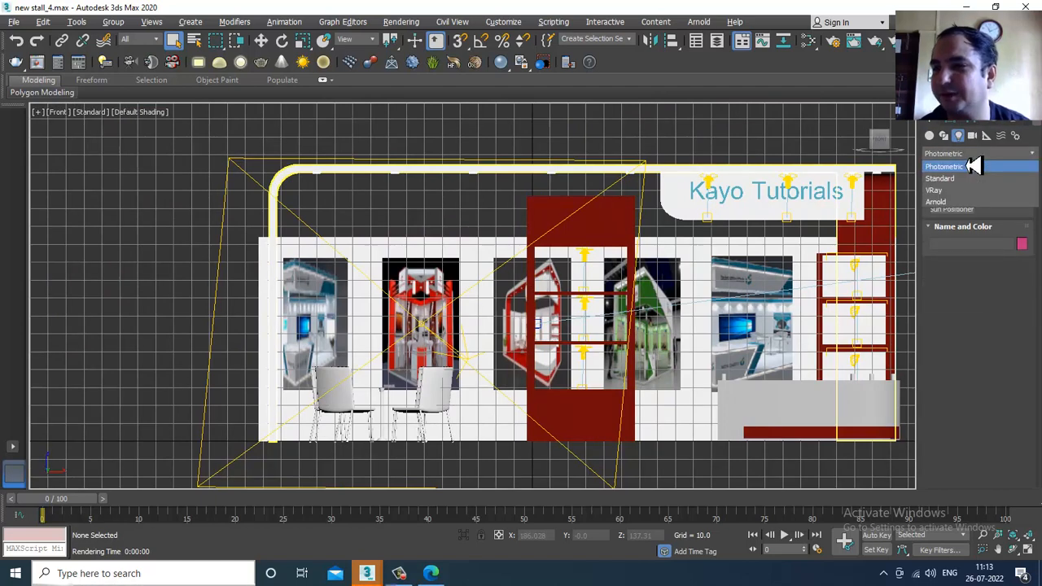
left_click(969, 197)
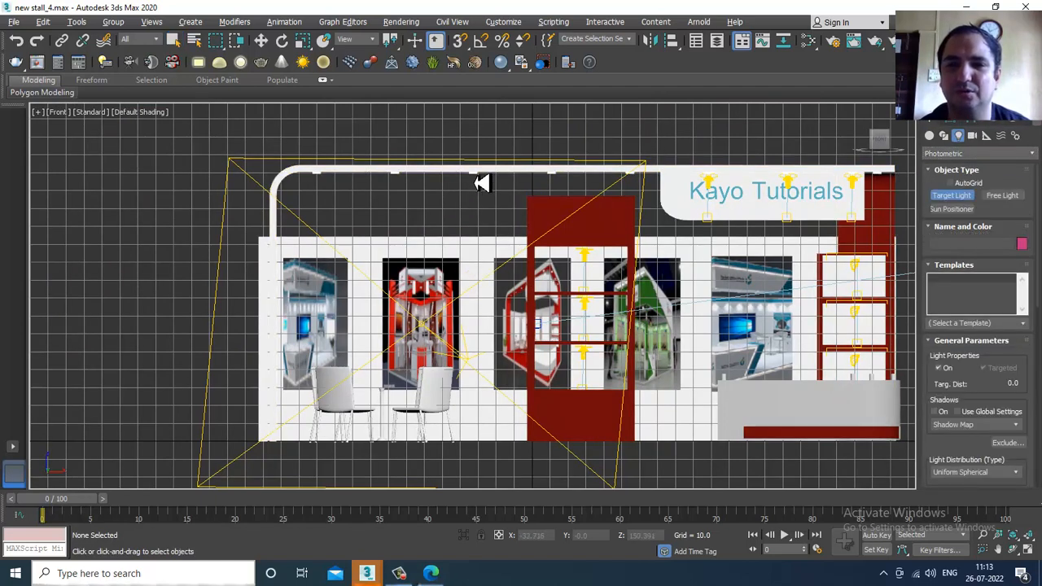
left_click_drag(476, 180, 482, 450)
Step: Move the new target light beneath the stall's front canopy beam, to about Y -139.73 and Z 146.567
key("w")
key("alt+w")
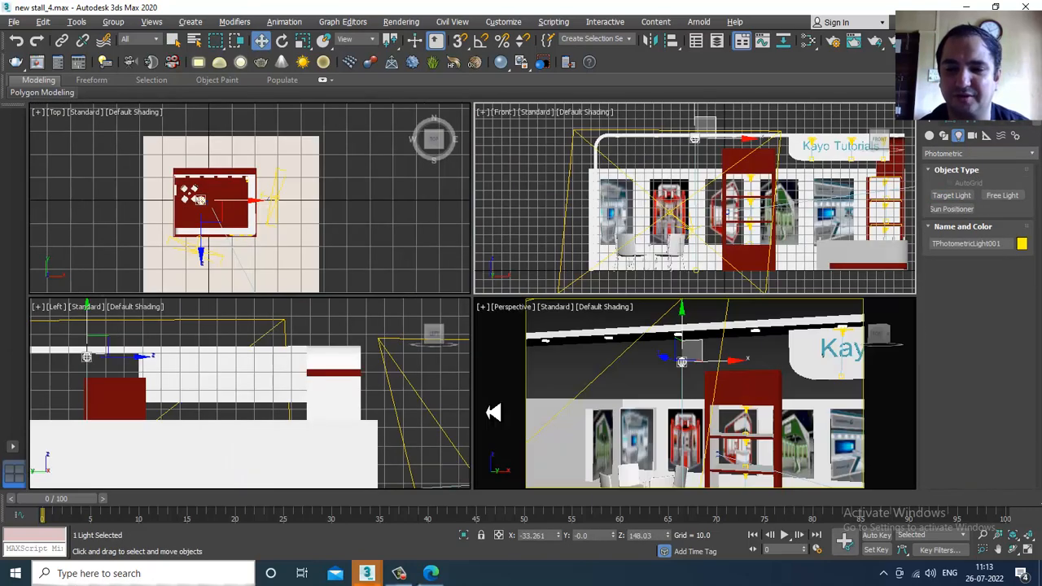
middle_click(639, 367)
key("alt+w")
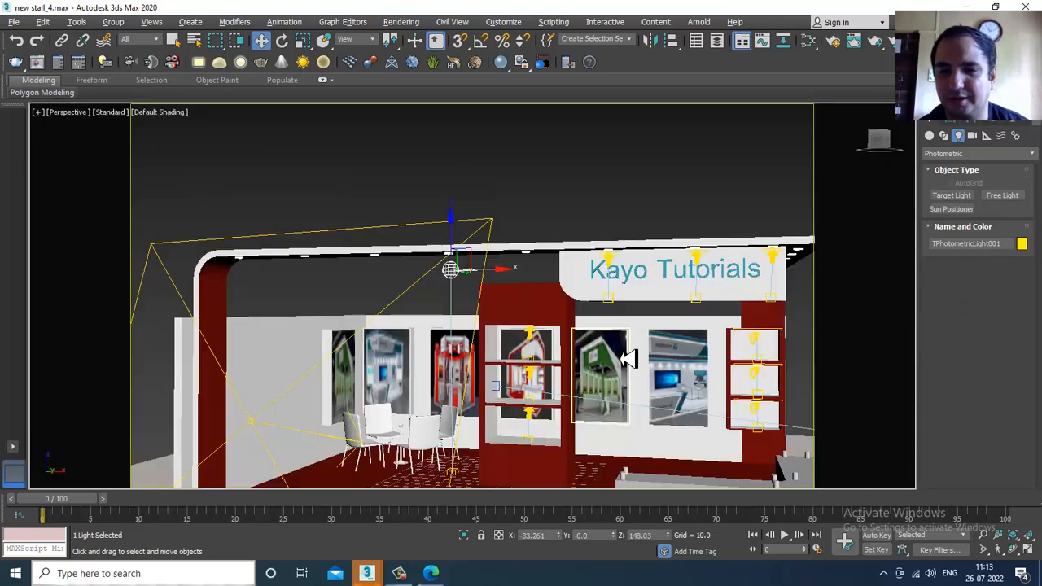
middle_click_drag(628, 355, 544, 383, "alt")
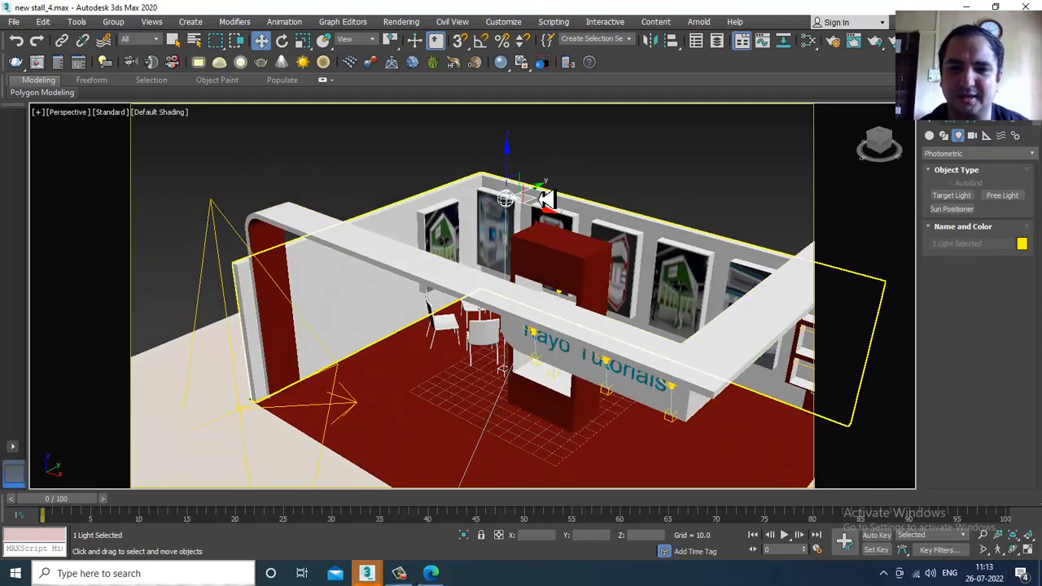
left_click_drag(525, 189, 447, 274)
middle_click_drag(423, 285, 456, 466, "alt")
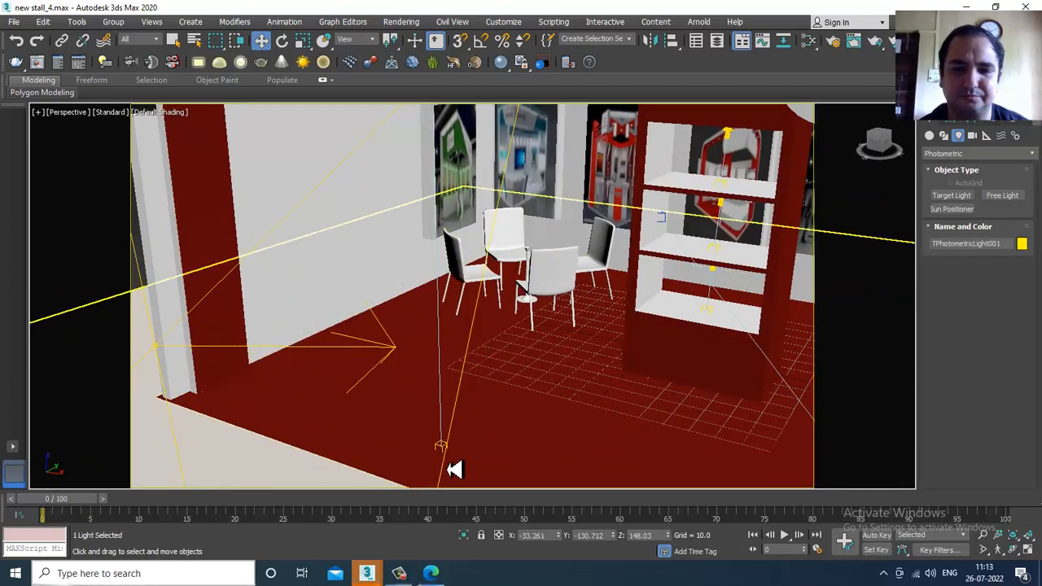
middle_click_drag(495, 359, 483, 252, "alt")
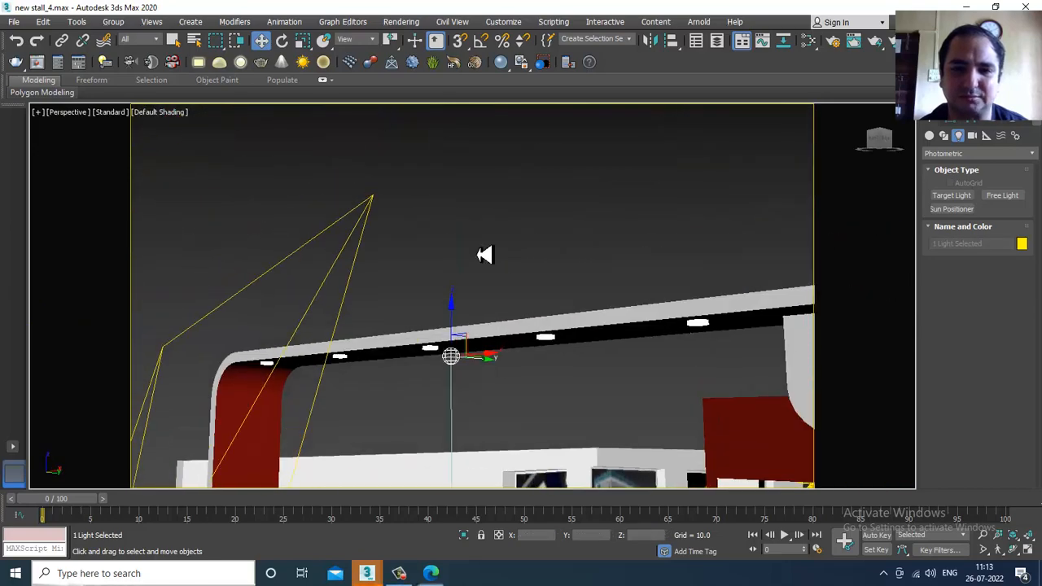
left_click_drag(485, 370, 465, 371)
middle_click_drag(465, 371, 542, 333, "alt")
left_click(463, 368)
left_click(432, 353)
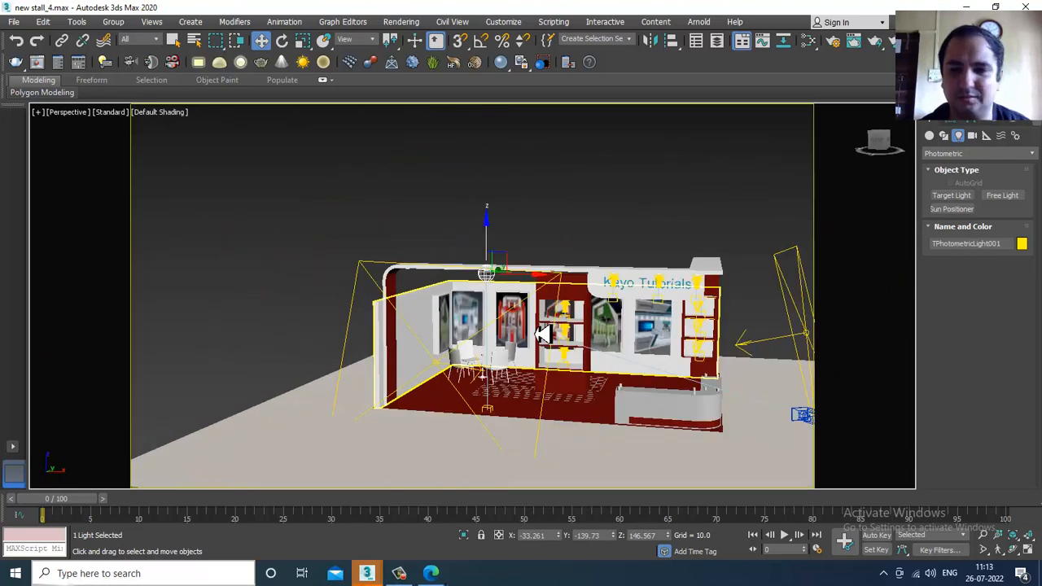
Step: Show the PhysCamera001 view within the four-viewport layout and start V-Ray IPR in it
key("alt+w")
left_click(600, 344)
key("c")
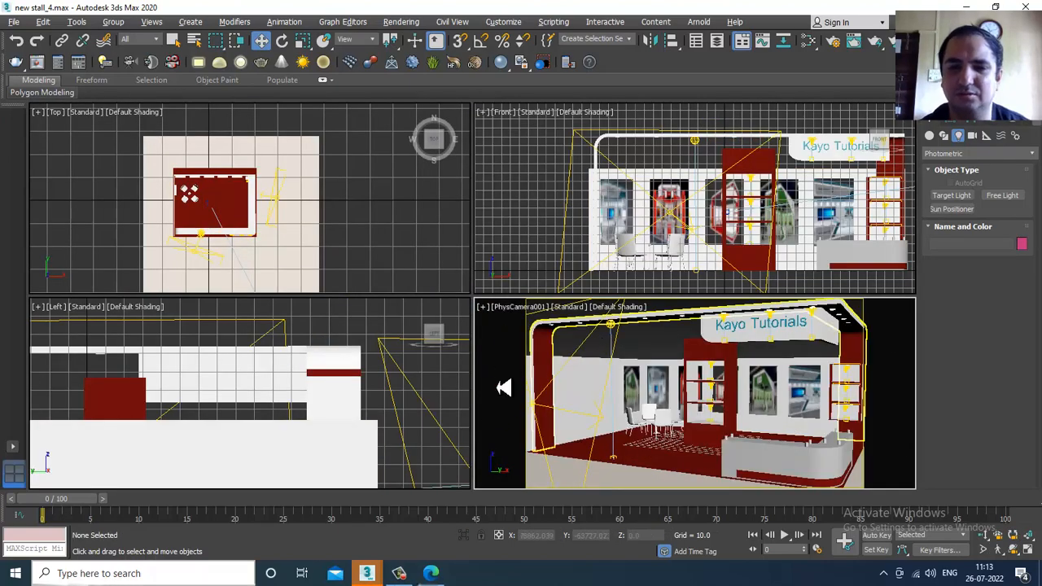
left_click(574, 314)
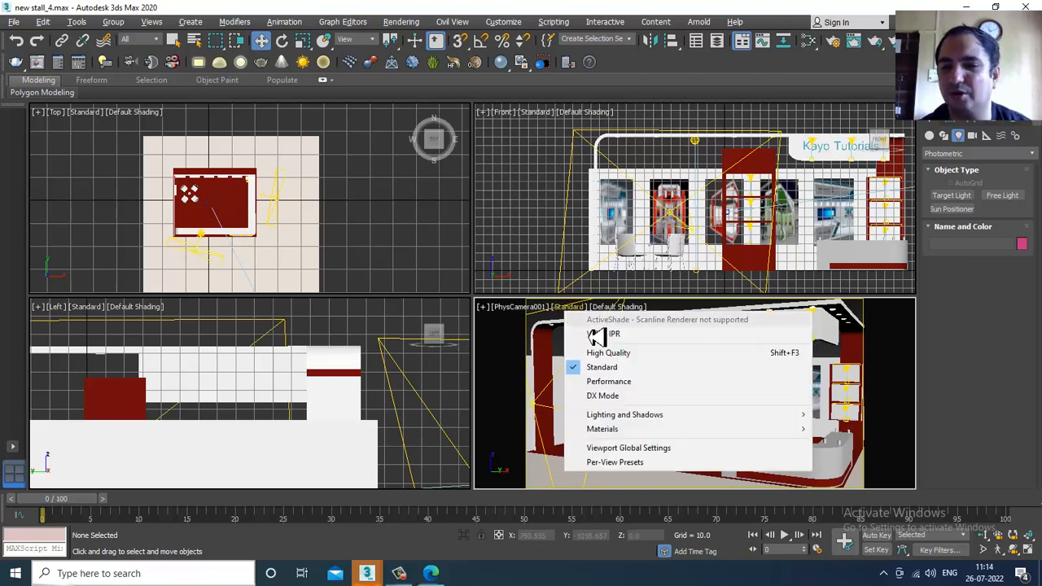
left_click(615, 348)
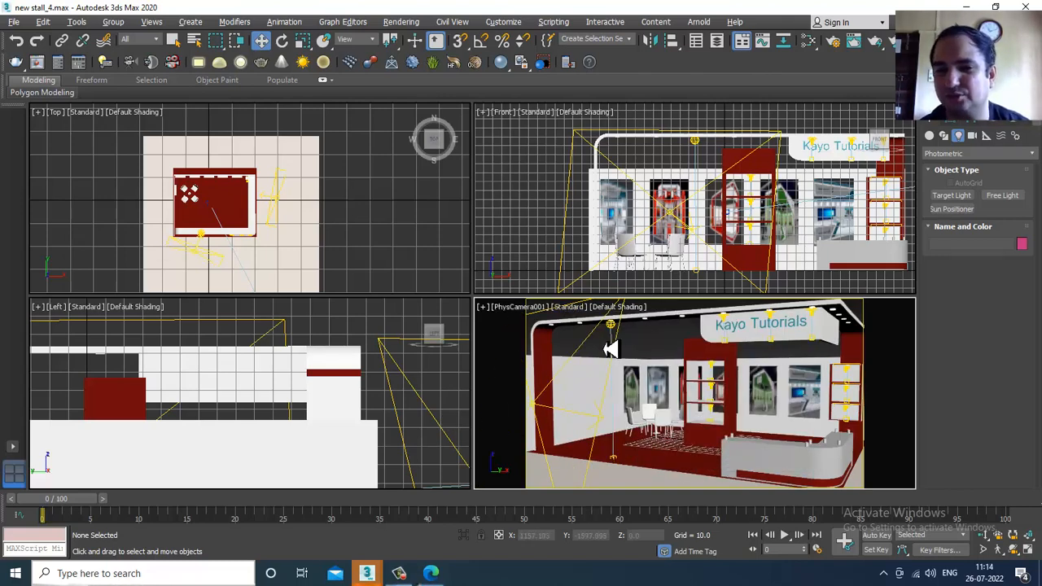
left_click(574, 314)
left_click(600, 337)
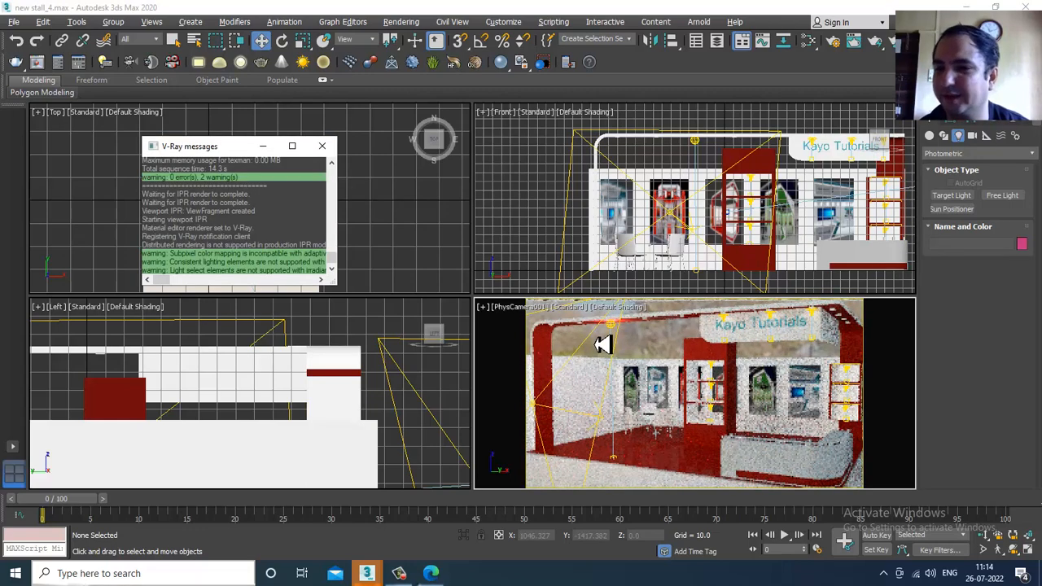
Step: Apply the 75W Bulb template to the new photometric light under the canopy and turn on its shadows
left_click(610, 326)
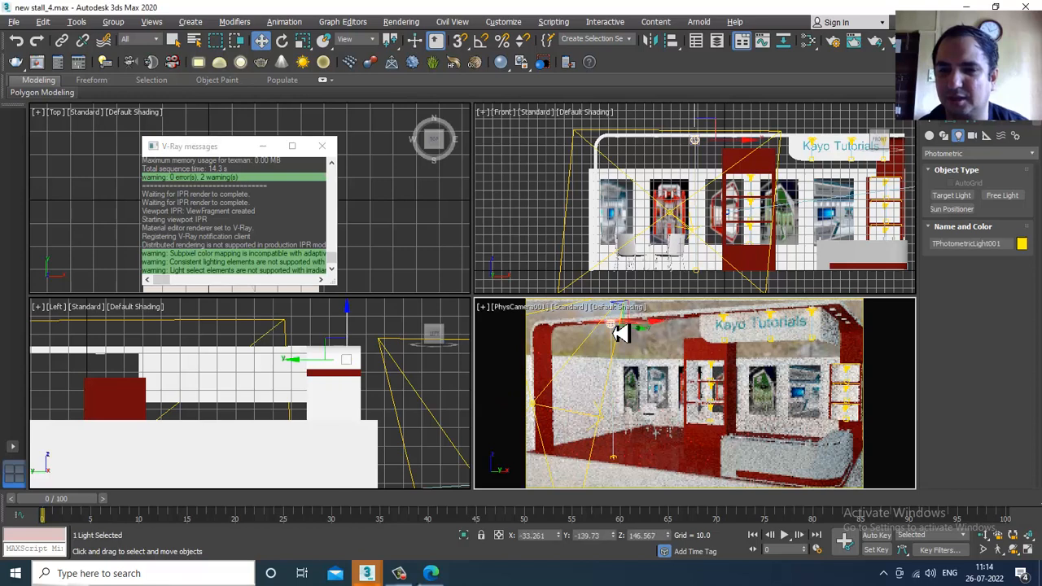
left_click(943, 135)
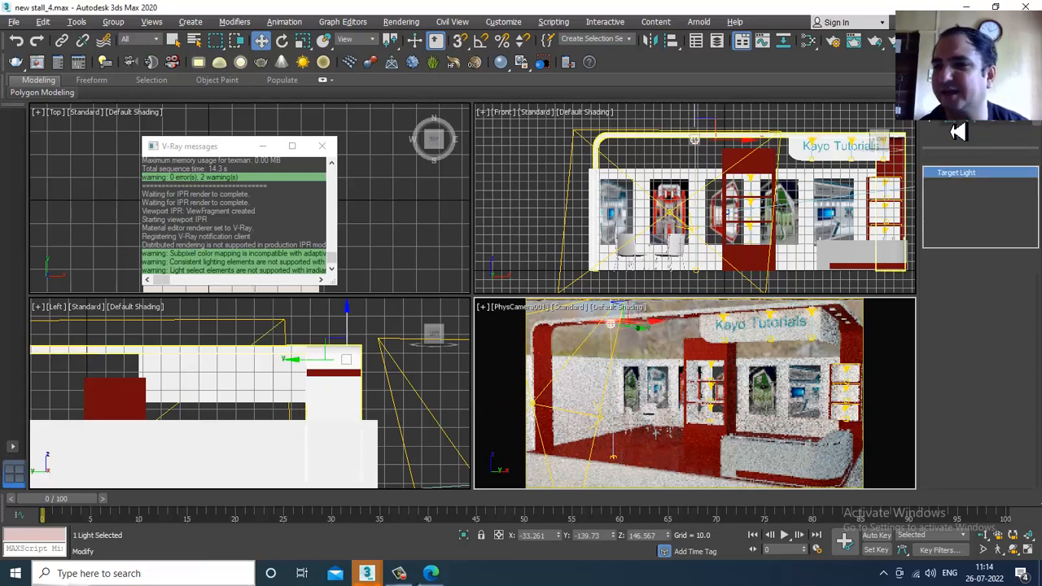
left_click(1021, 350)
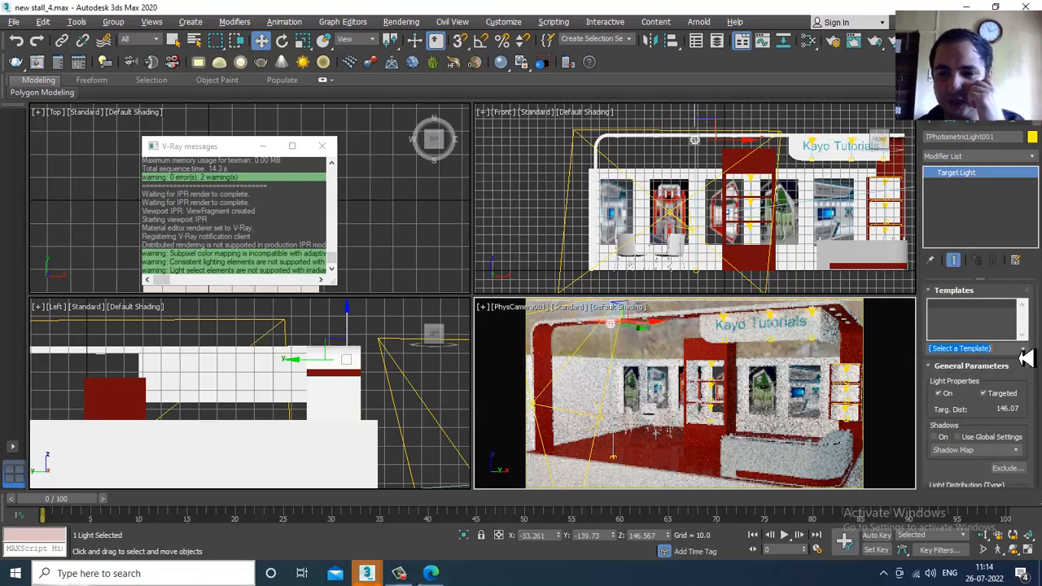
left_click(1027, 351)
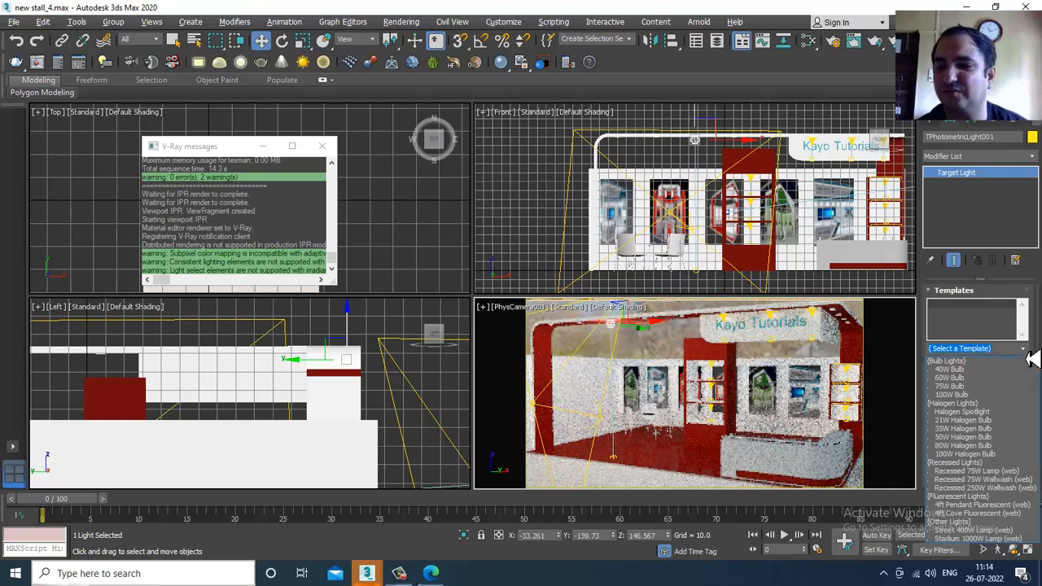
left_click(984, 387)
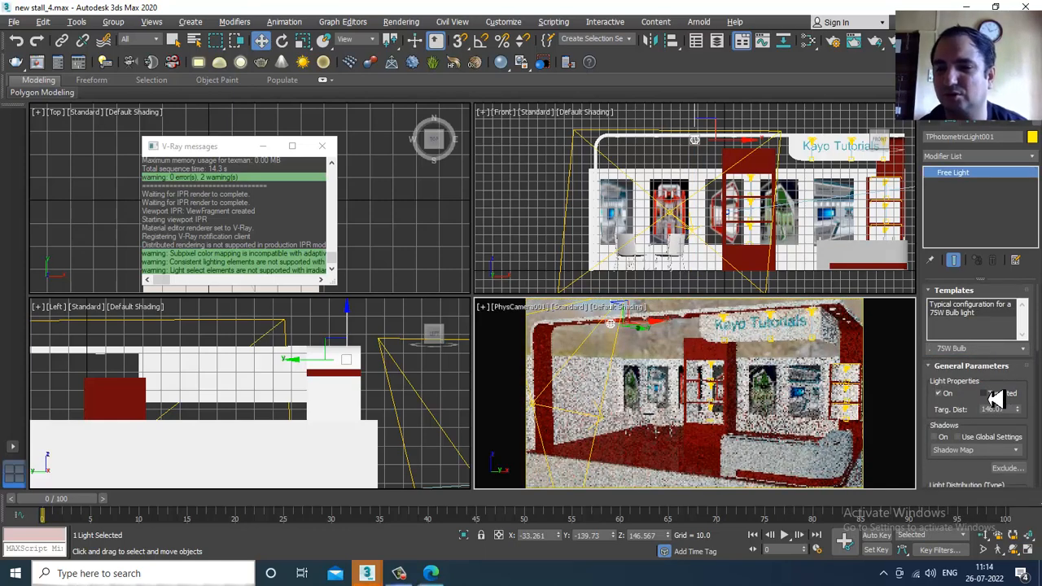
left_click(935, 438)
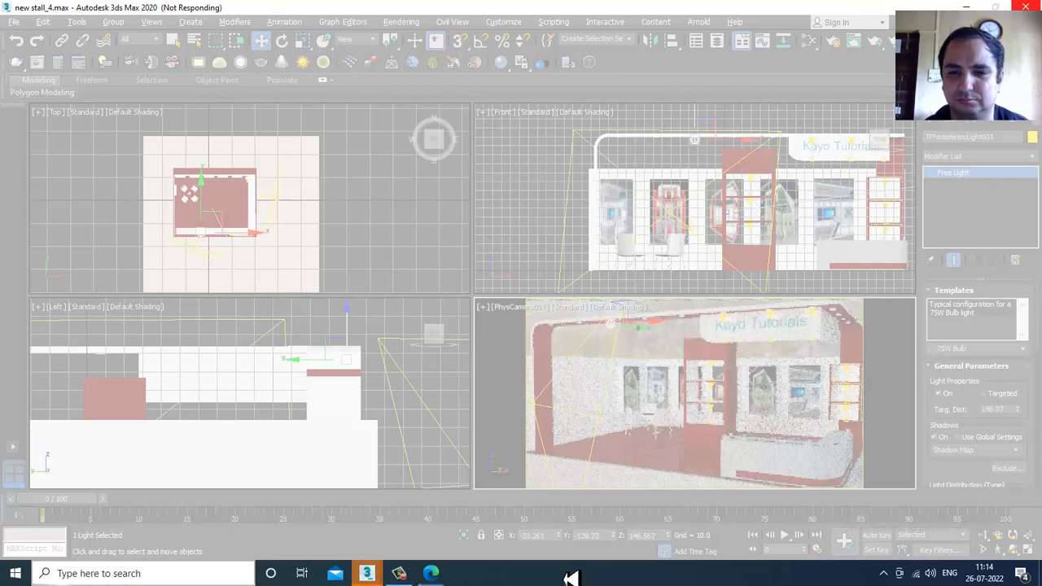
left_click(399, 573)
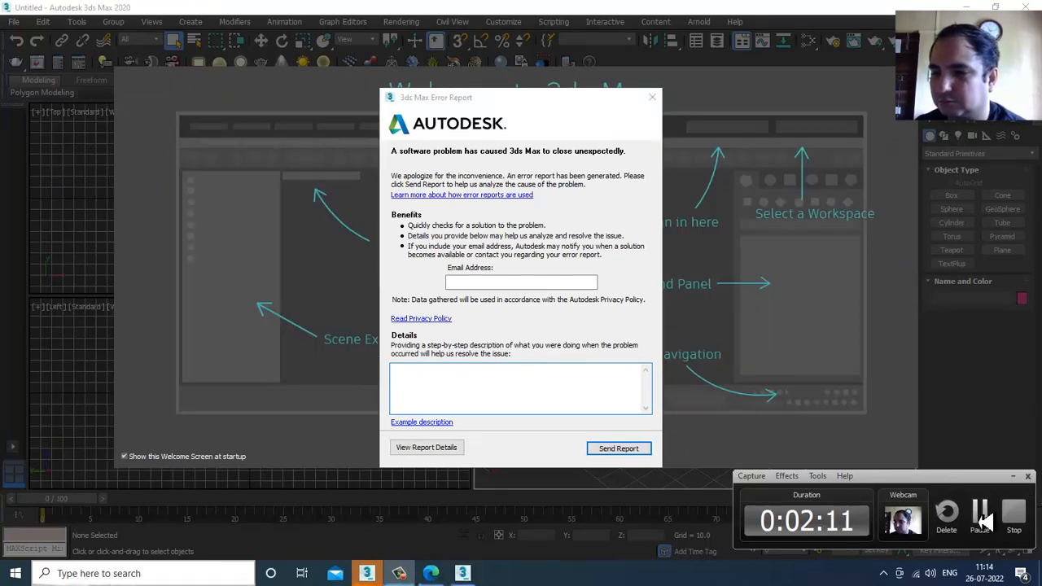
left_click(981, 515)
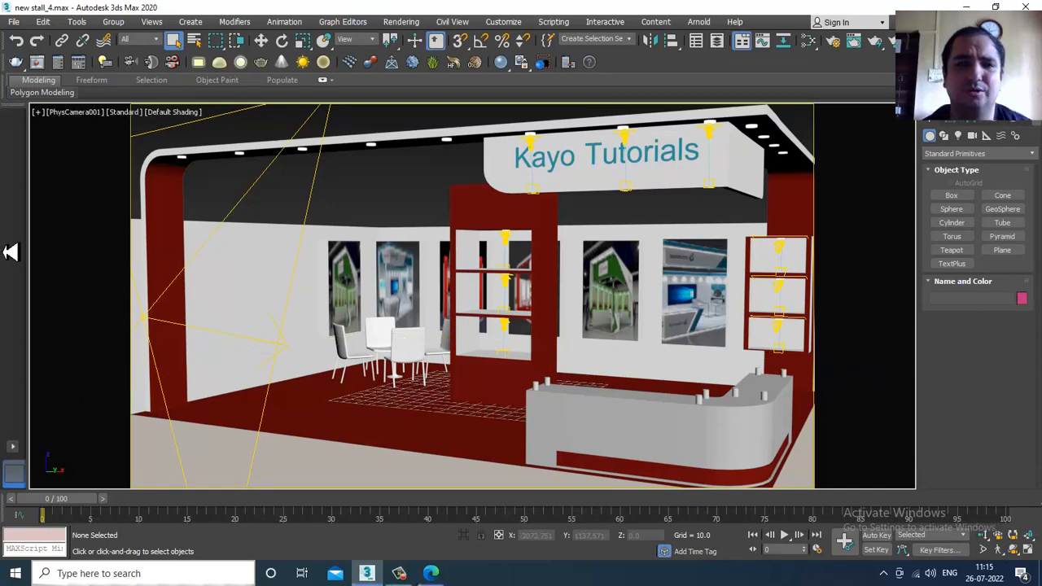
Step: Start V-Ray IPR in the maximized PhysCamera001 viewport and minimize the V-Ray messages window
left_click(130, 114)
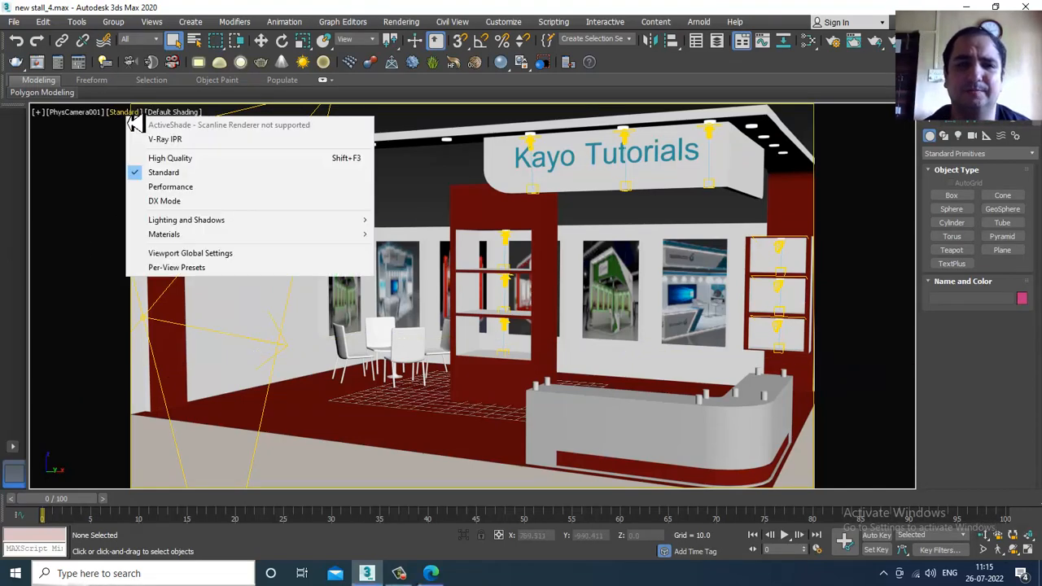
left_click(197, 139)
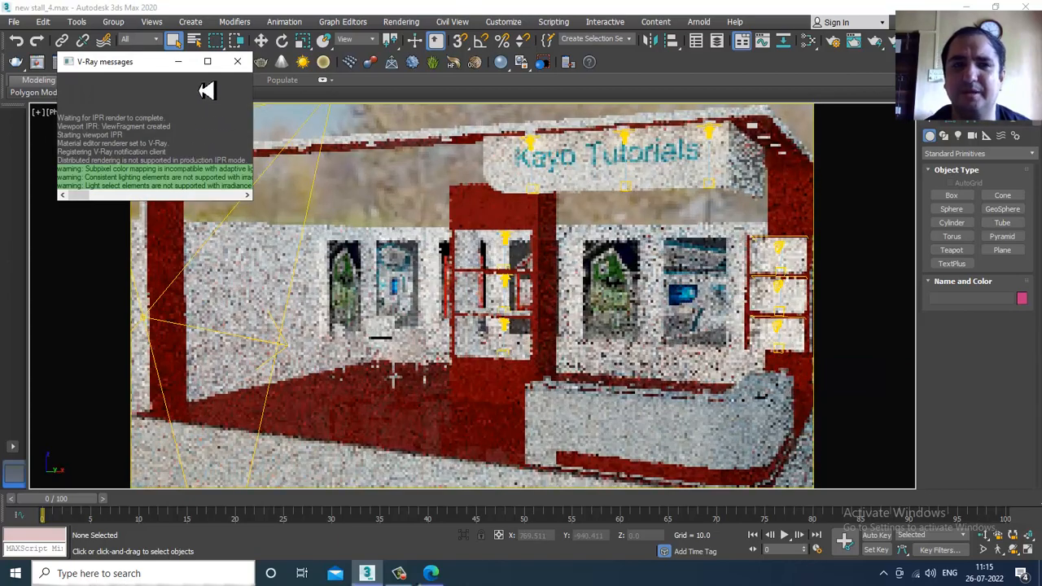
left_click(178, 62)
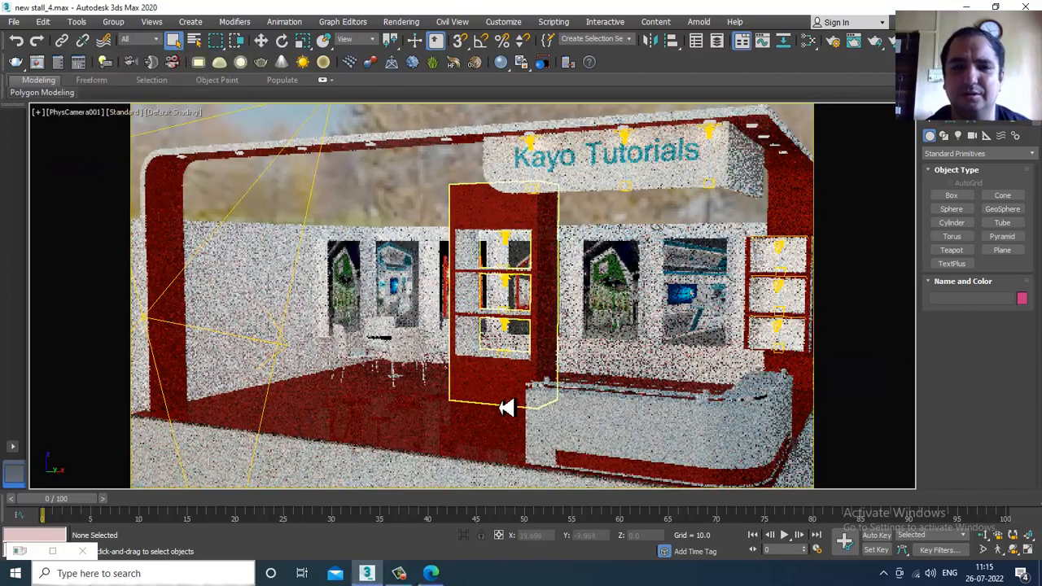
Step: Switch to the four-viewport layout and return the PhysCamera001 viewport from V-Ray IPR to Standard display
key("alt+w")
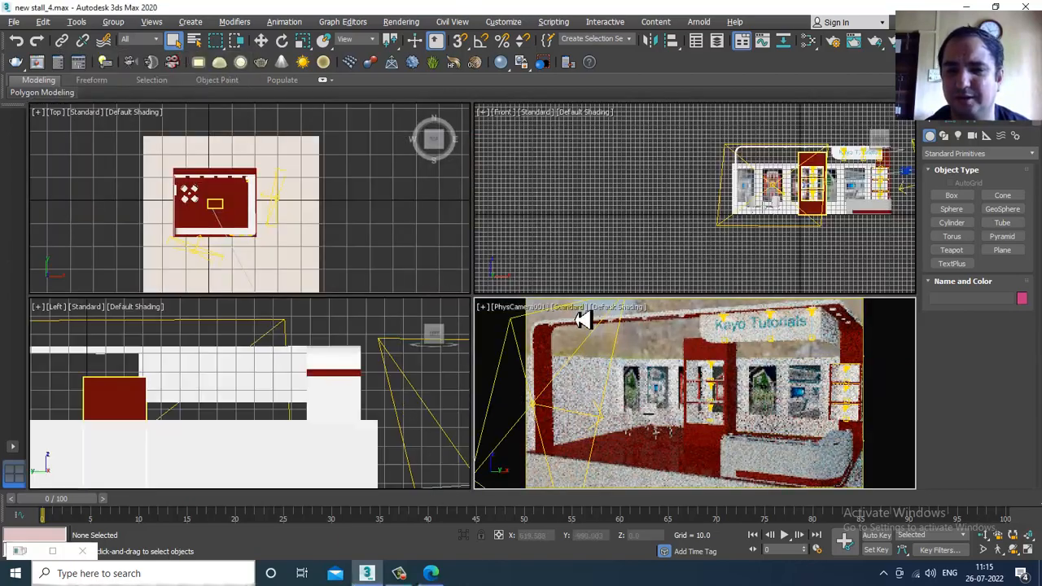
left_click(578, 307)
left_click(609, 332)
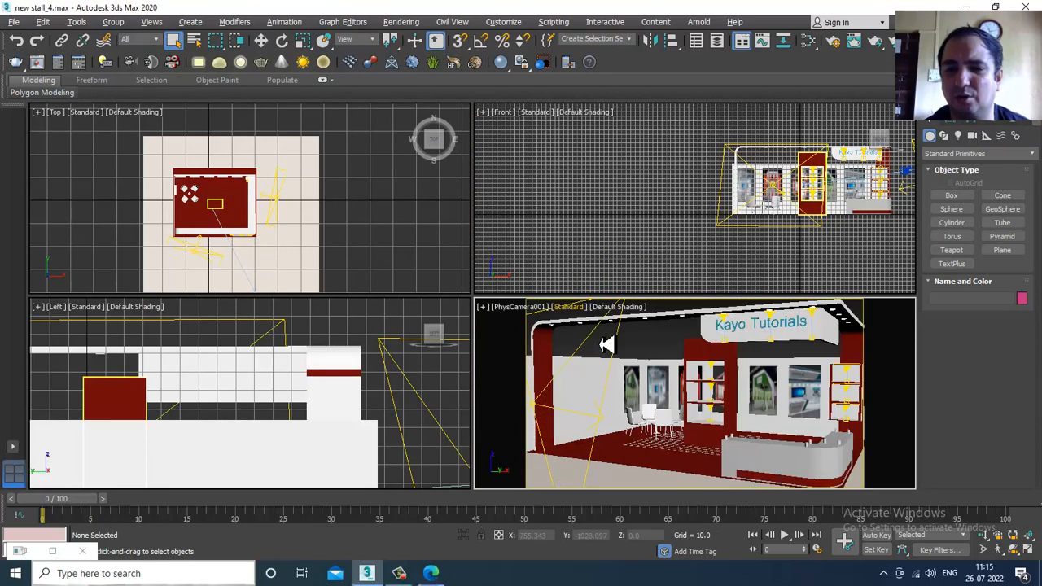
Step: Create a photometric target light in the Front view, aimed from under the canopy down to the floor, with a target distance of about 146
middle_click_drag(768, 223, 691, 240)
key("alt+w")
scroll(614, 244, "up", 4)
left_click(958, 135)
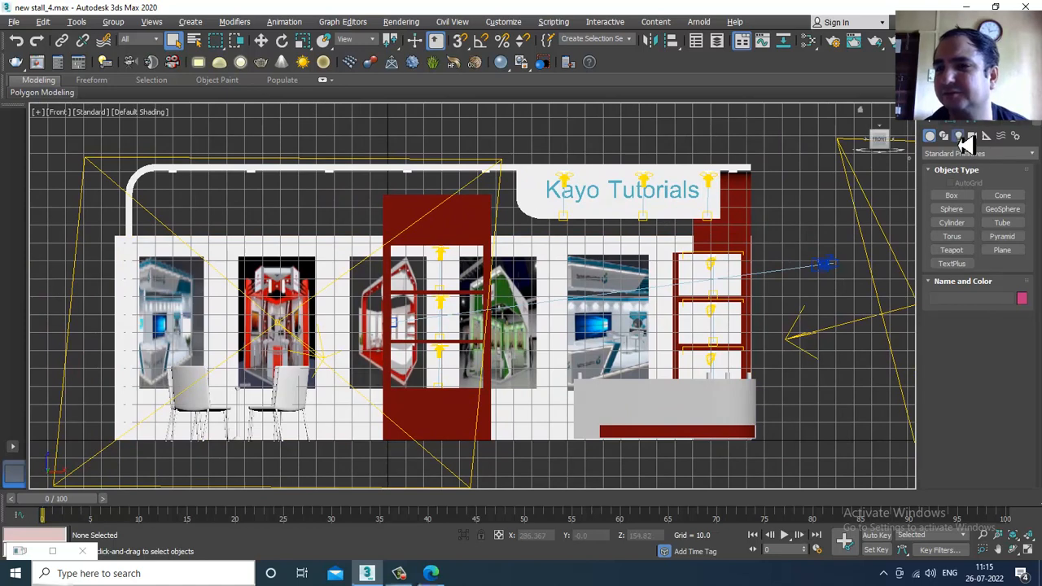
left_click(952, 196)
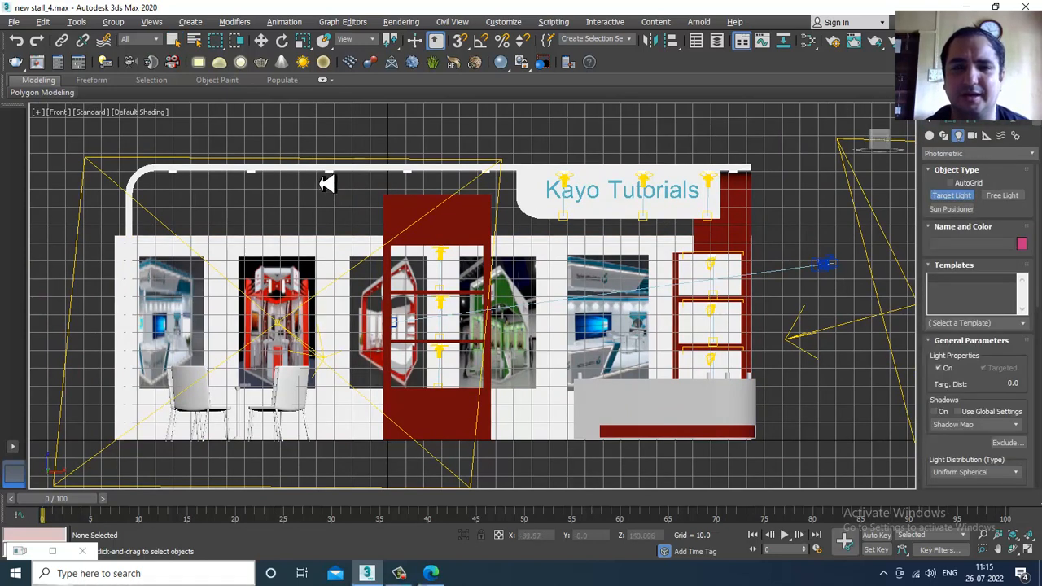
left_click_drag(337, 186, 342, 442)
key("alt+w")
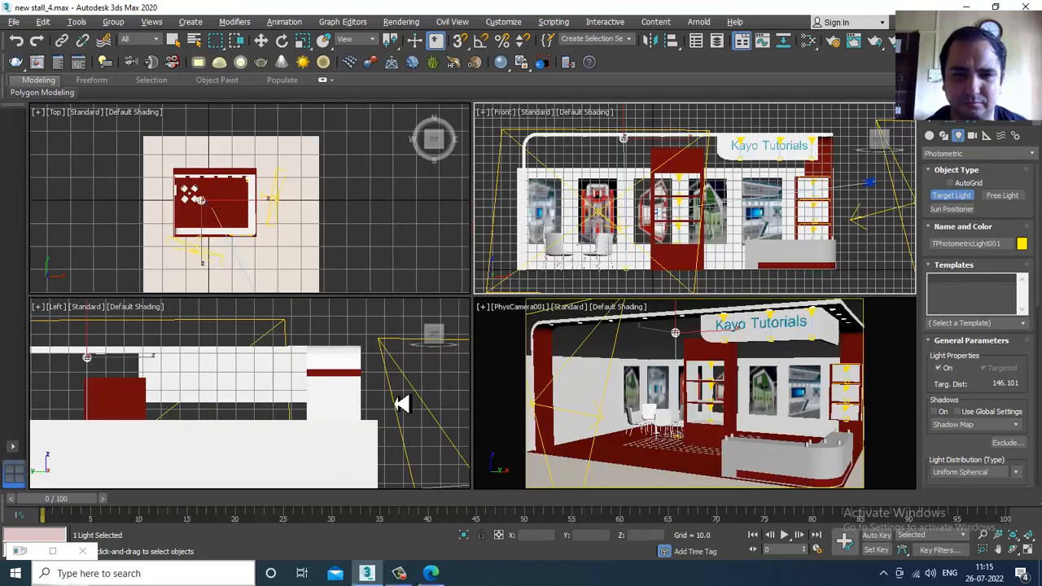
Step: Move the new light to the stall's front edge at about Y -148 in the Top view, with Targeted off for the move and back on
scroll(391, 249, "up", 3)
key("alt+w")
scroll(405, 262, "up", 2)
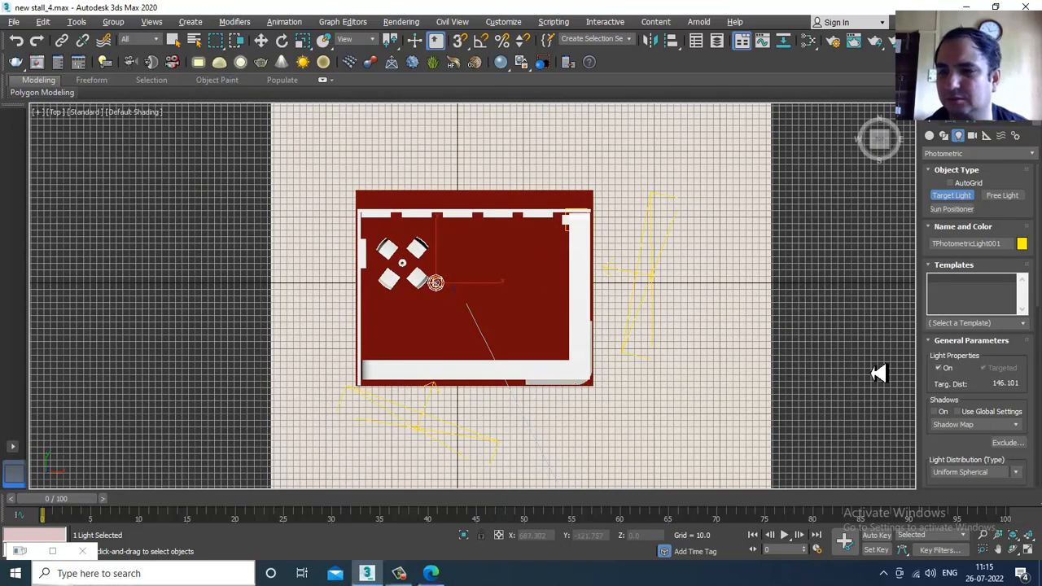
key("w")
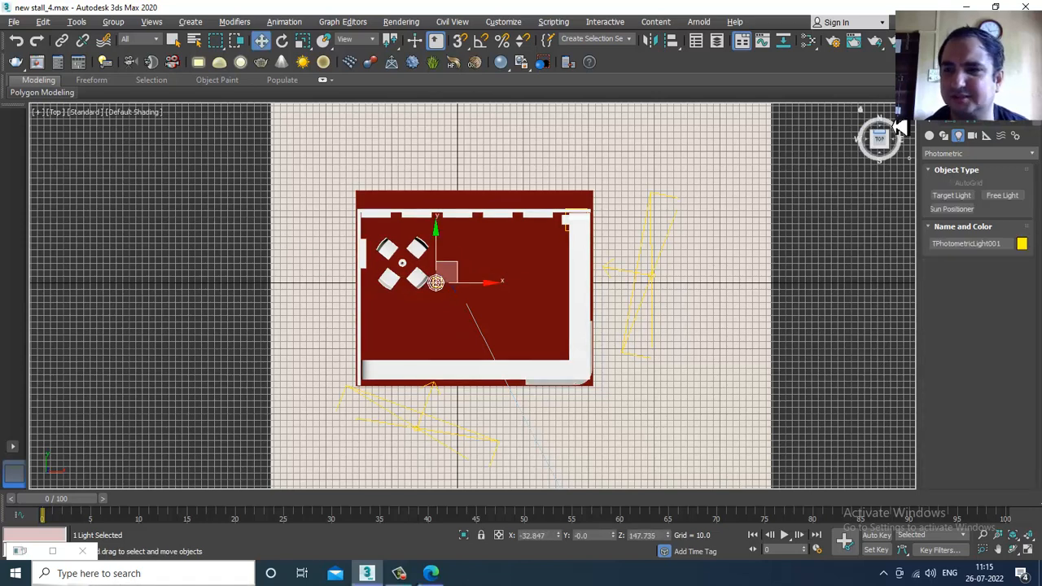
left_click(957, 132)
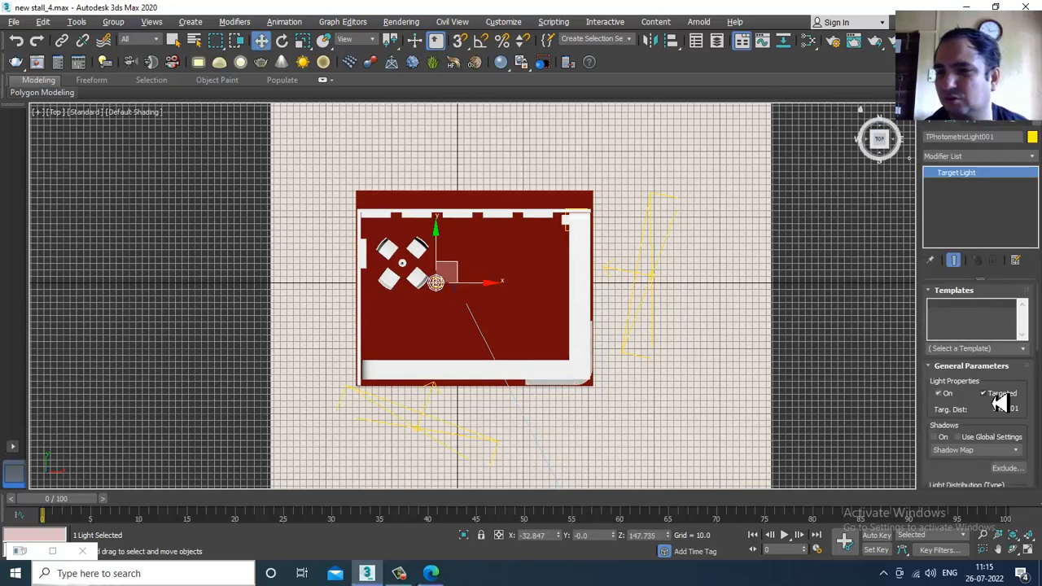
left_click(993, 394)
key("F3")
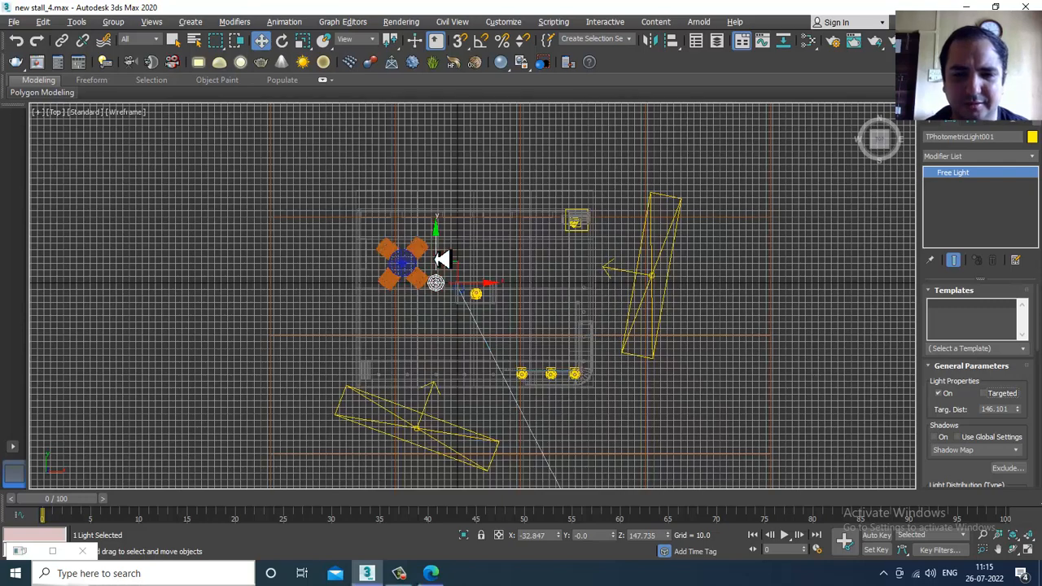
mouse_move(442, 261)
left_mouse_down()
mouse_move(442, 316)
mouse_move(466, 357)
left_mouse_up()
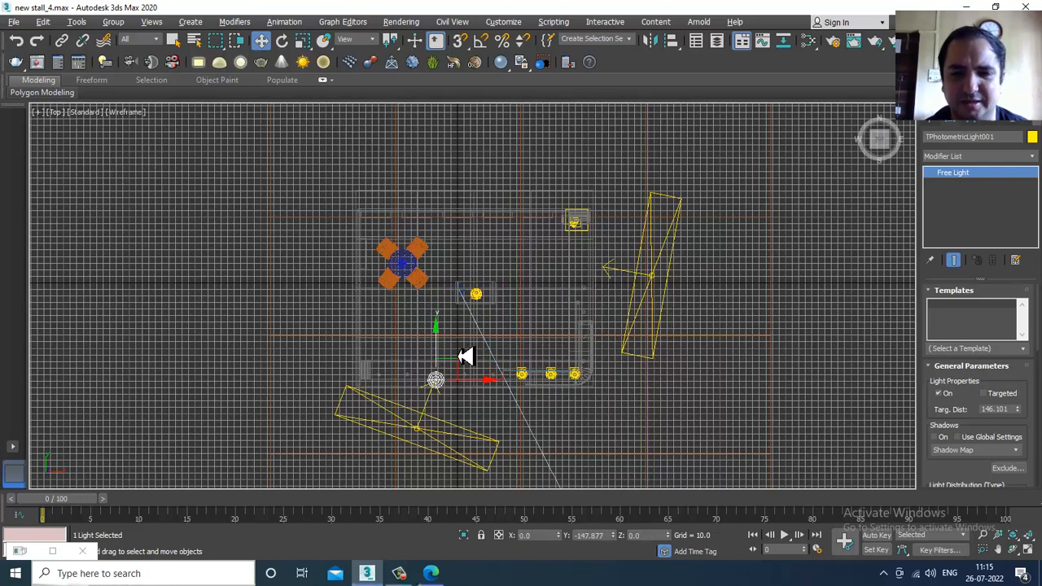
key("F3")
left_click(997, 394)
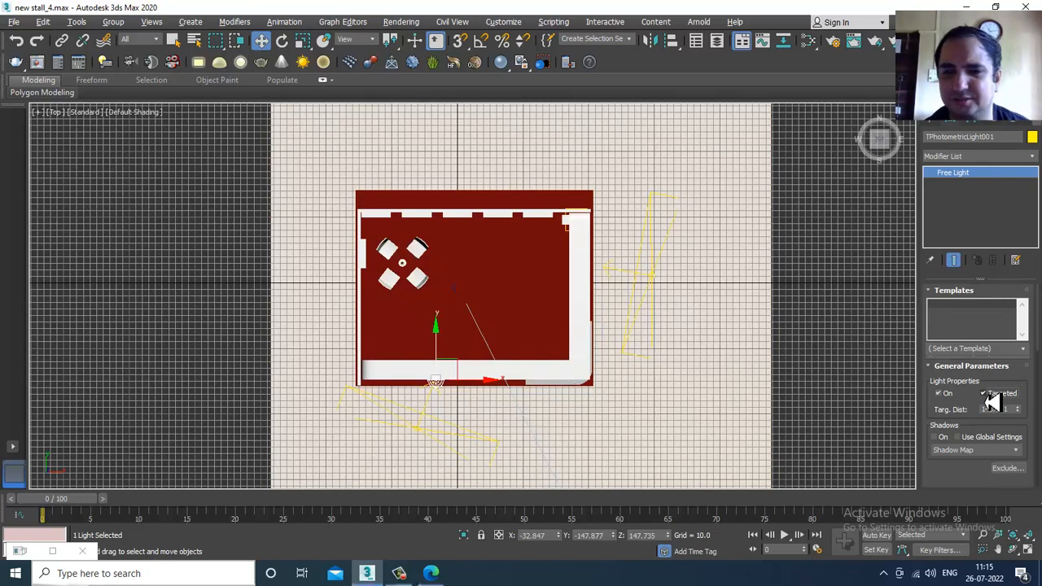
Step: Reposition the light just beneath the front canopy beam in the maximized PhysCamera001 view, at about Y -138.7 and Z 144.7
key("alt+w")
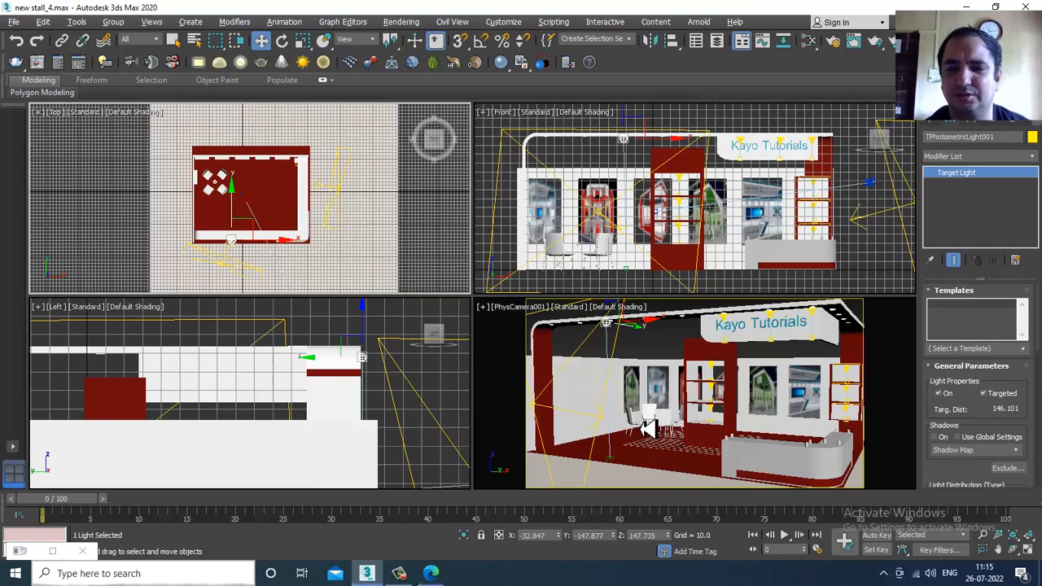
left_click(643, 355)
key("alt+w")
left_click(300, 168)
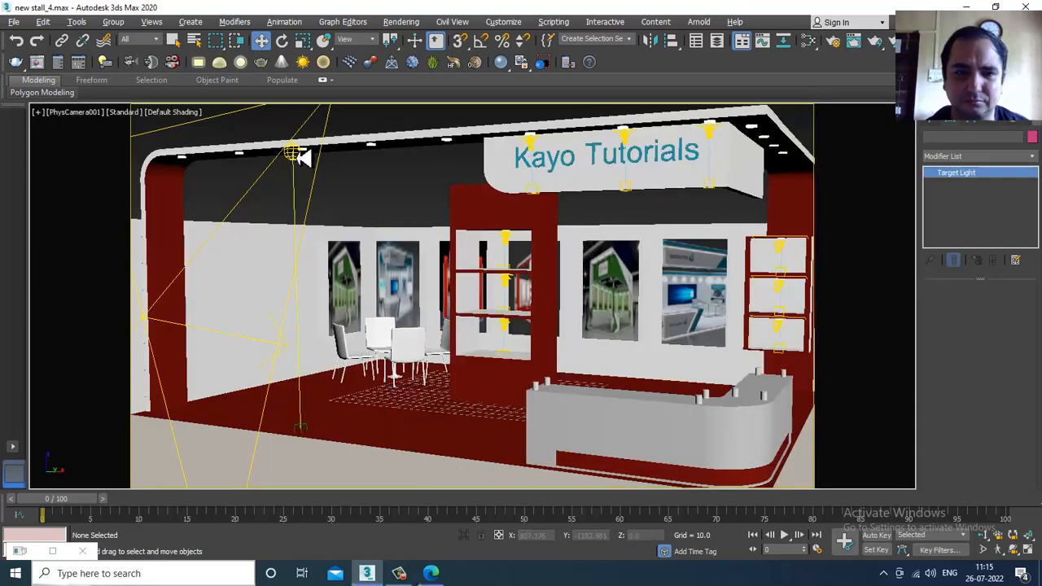
left_click_drag(329, 166, 314, 125)
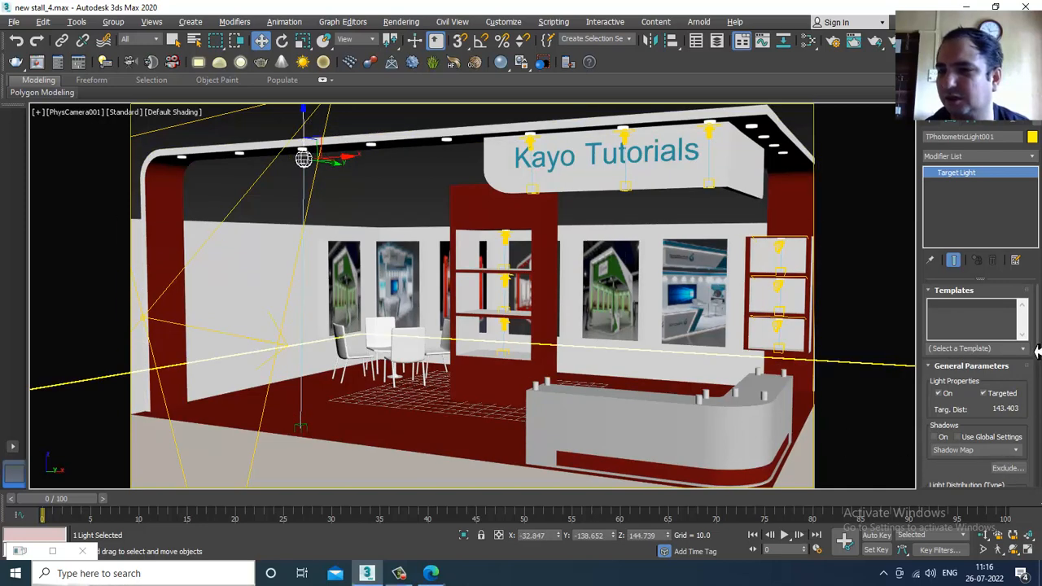
Step: Apply the 80W Halogen Bulb template to the canopy light and turn on its shadows as VRayShadow
left_click(969, 350)
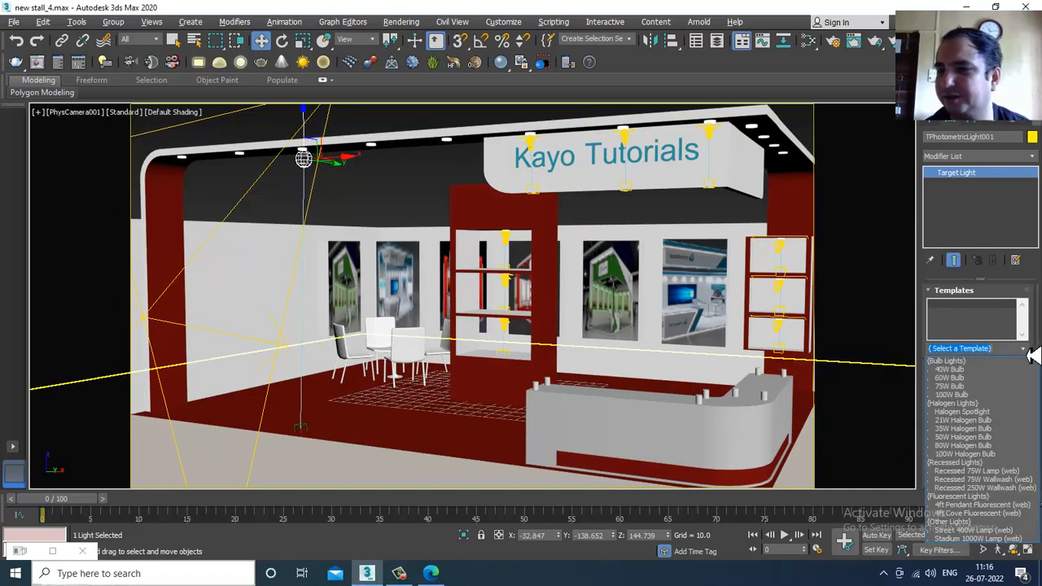
left_click(985, 446)
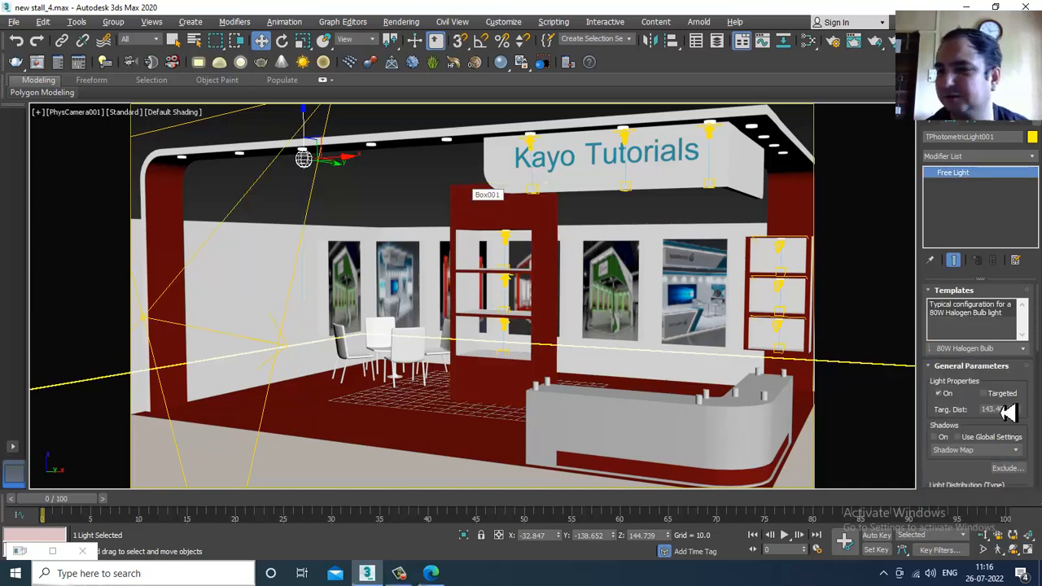
left_click(936, 437)
left_click(977, 452)
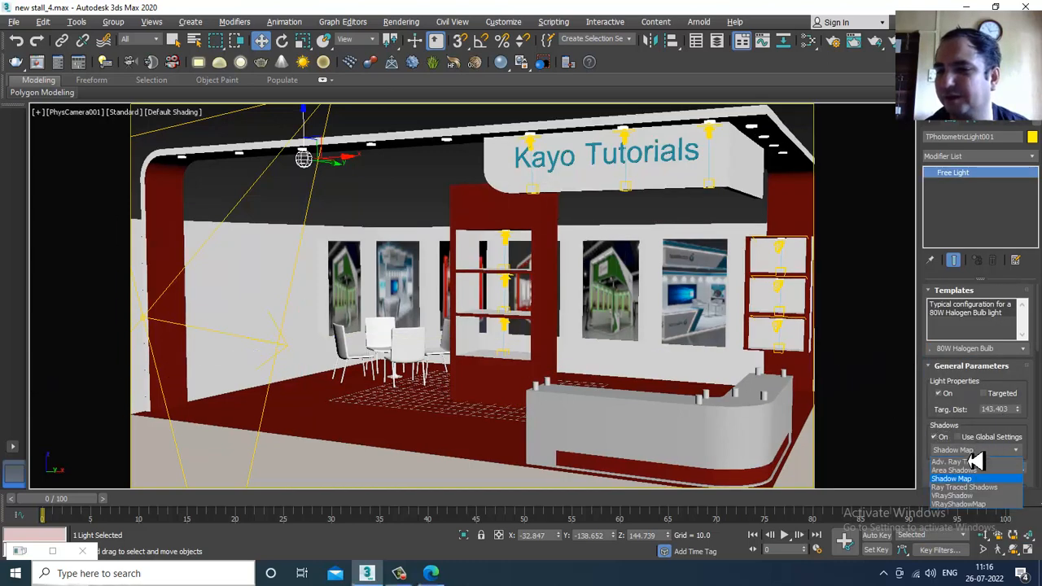
left_click(985, 495)
Step: Set the light's colour temperature to 2465 Kelvin and test-render the PhysCamera001 view
scroll(960, 342, "down", 4)
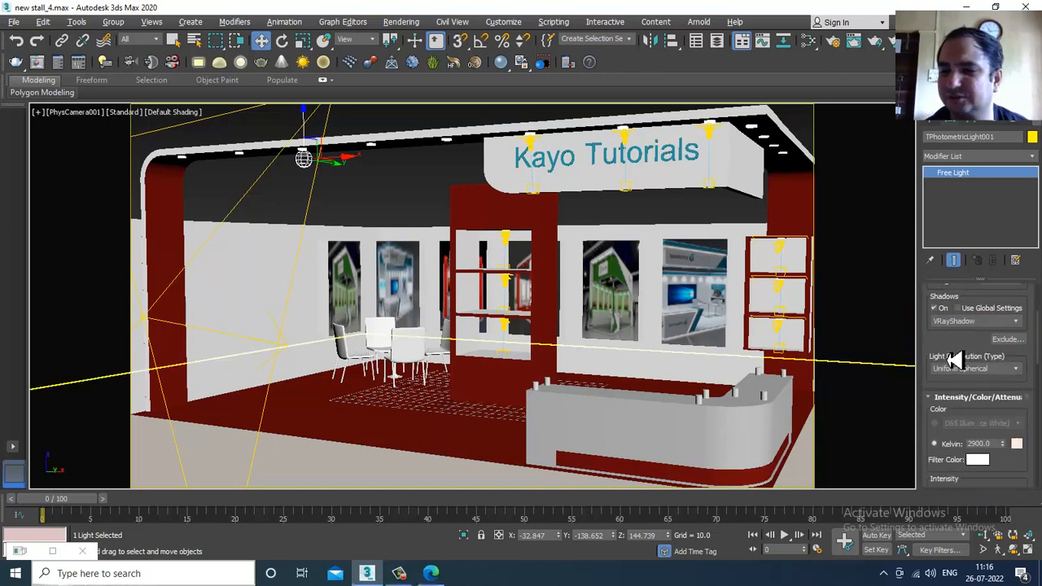
left_click_drag(954, 318, 951, 278)
mouse_move(1009, 362)
left_mouse_down()
mouse_move(1010, 380)
mouse_move(1018, 379)
left_mouse_up()
left_click(401, 22)
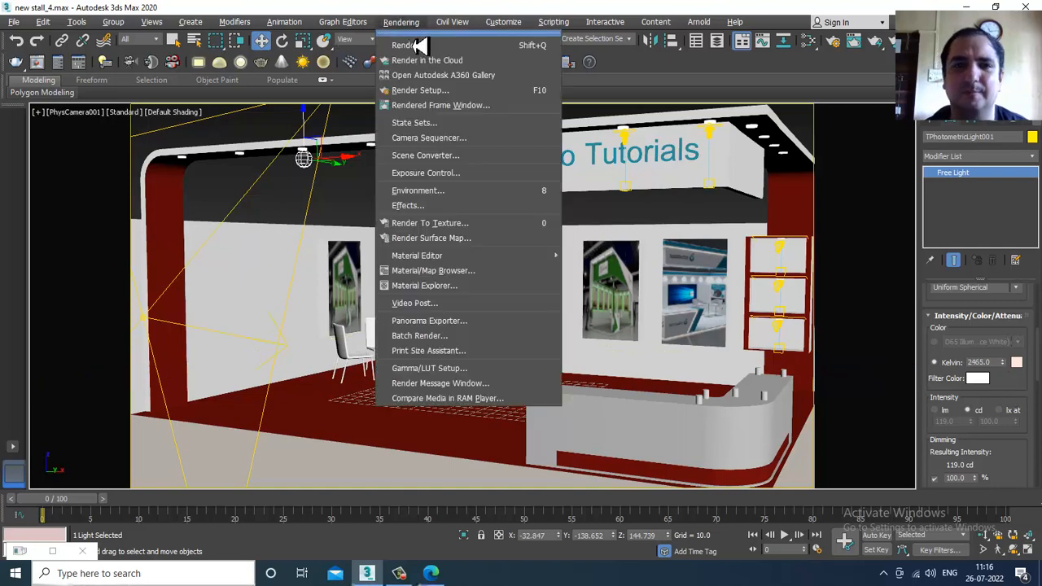
left_click(417, 46)
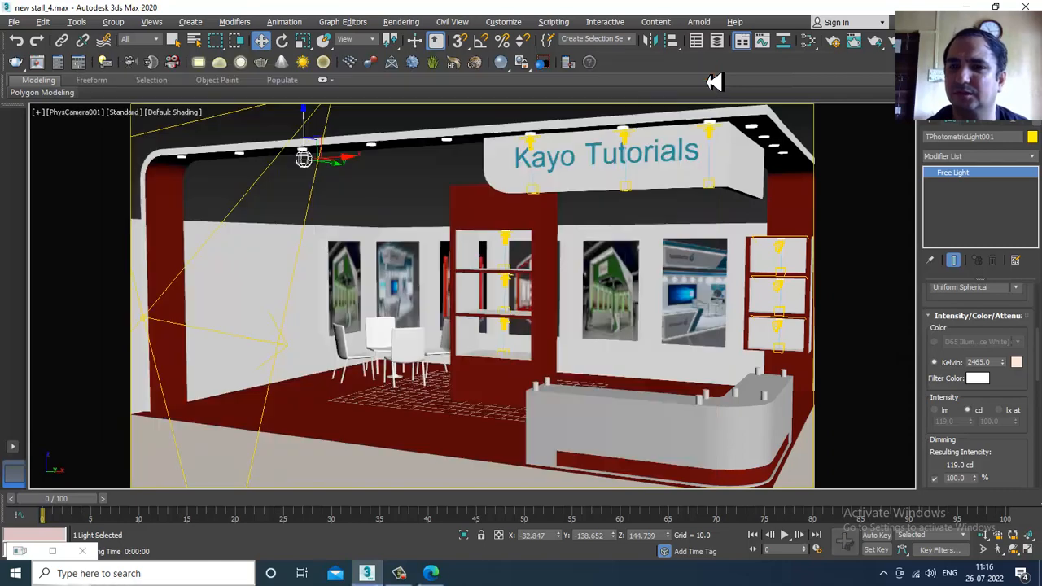
left_click(700, 70)
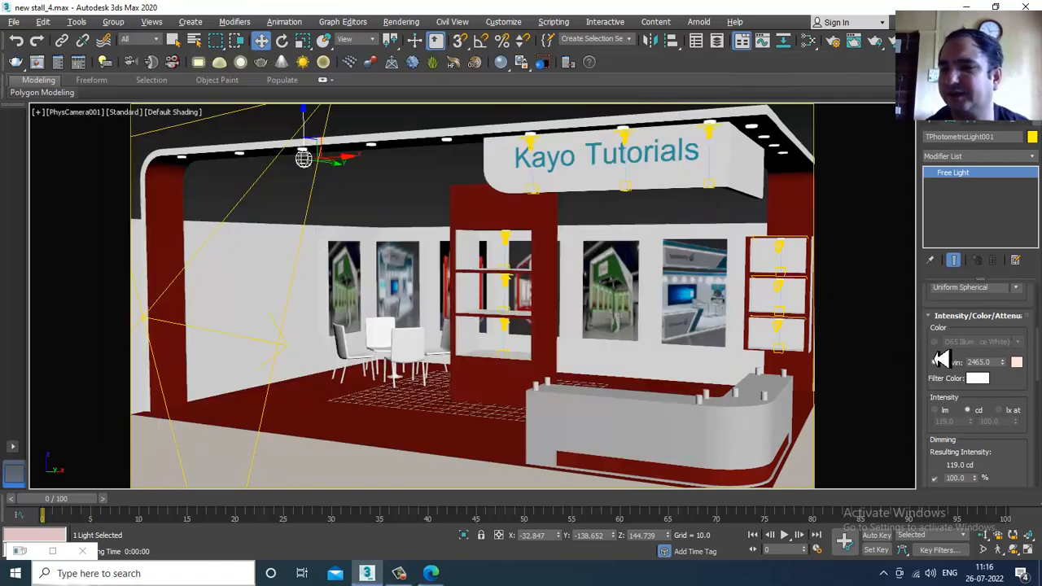
Step: Set the canopy light's colour to Fluorescent (White) and its light distribution to Uniform Diffuse
left_click(986, 343)
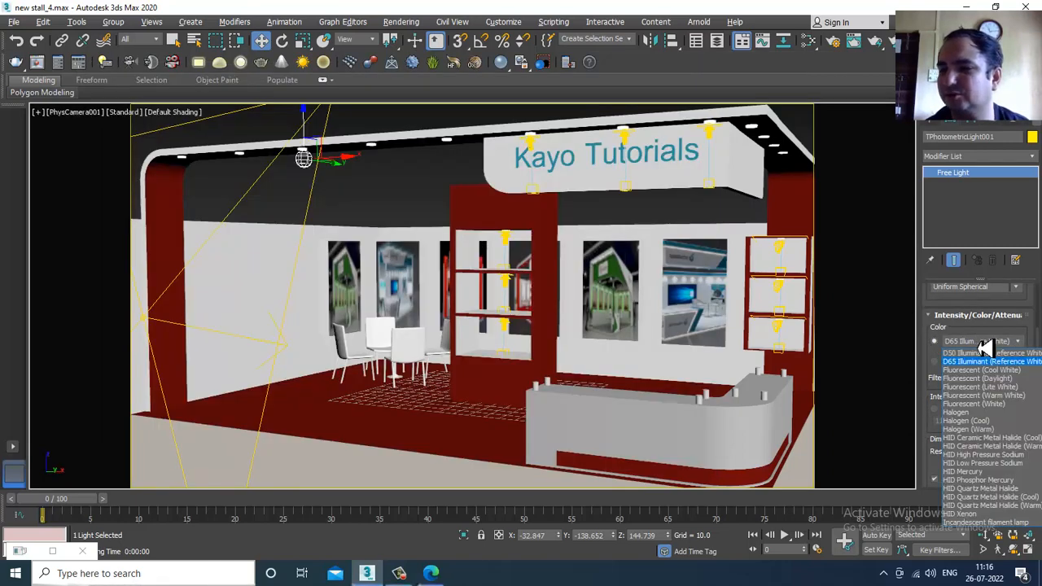
left_click(1008, 411)
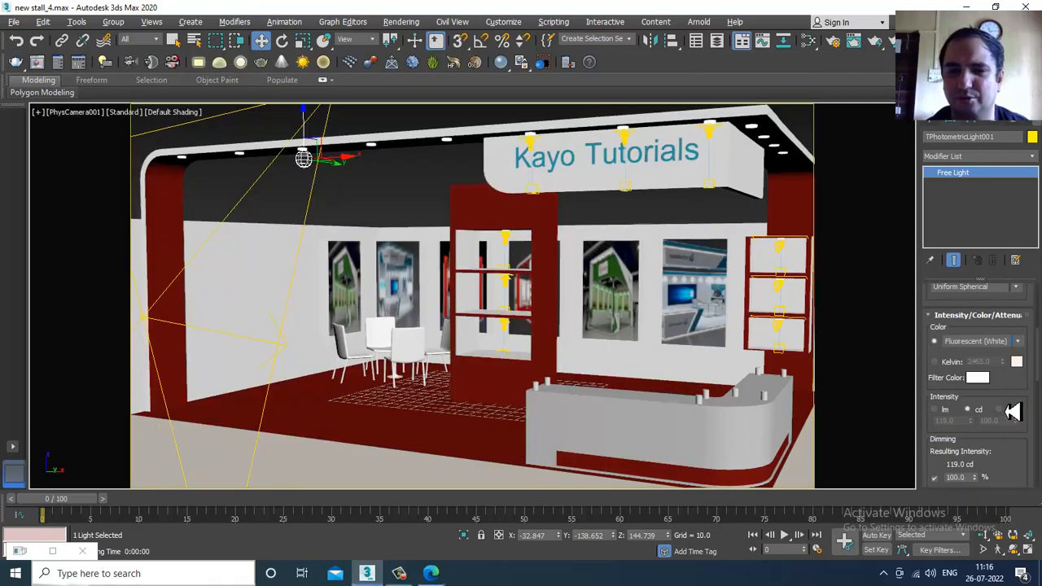
left_click_drag(1015, 463, 993, 242)
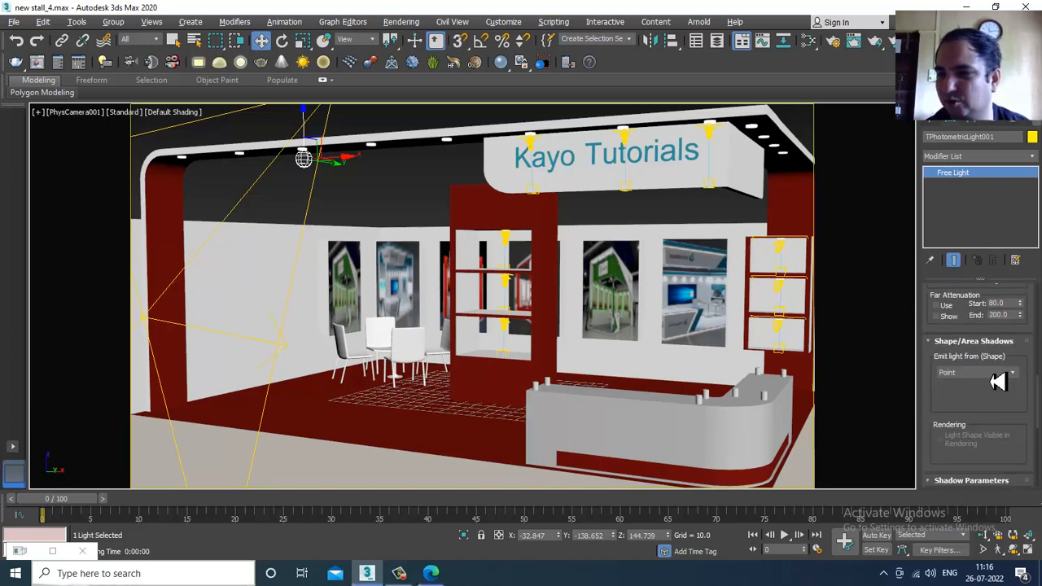
left_click_drag(980, 420, 979, 377)
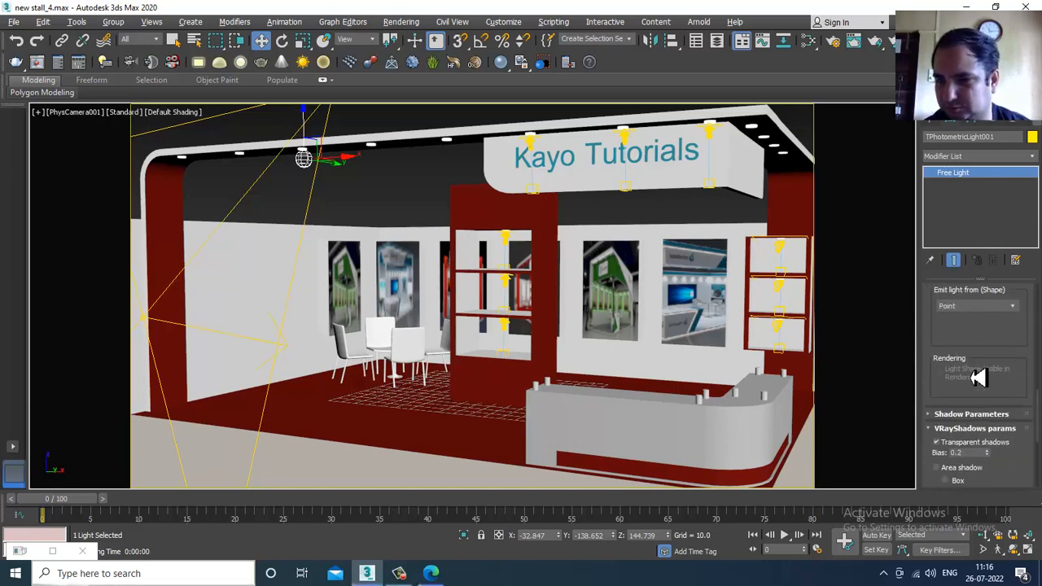
left_click(960, 414)
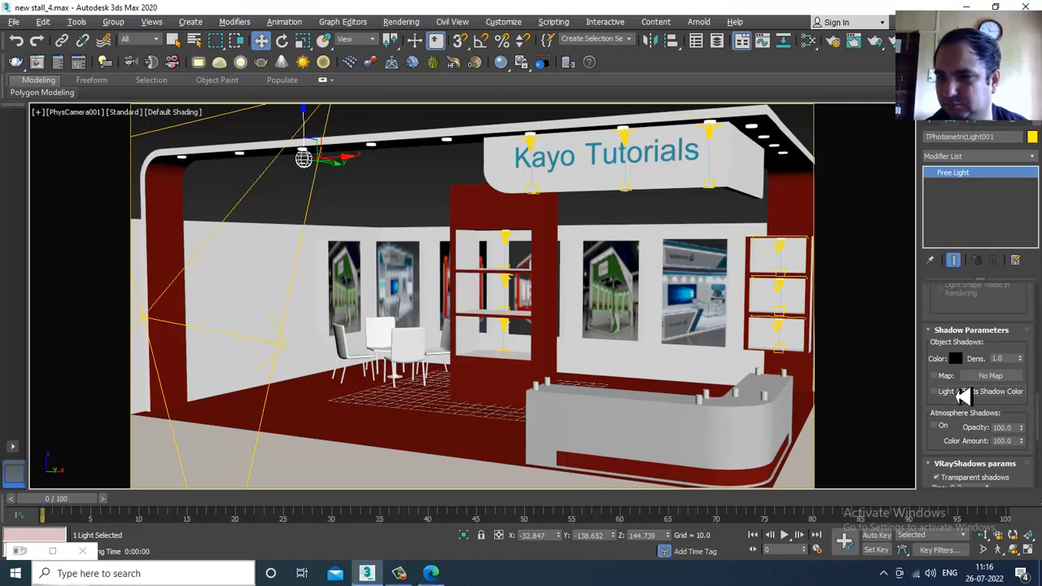
left_click_drag(945, 336, 966, 531)
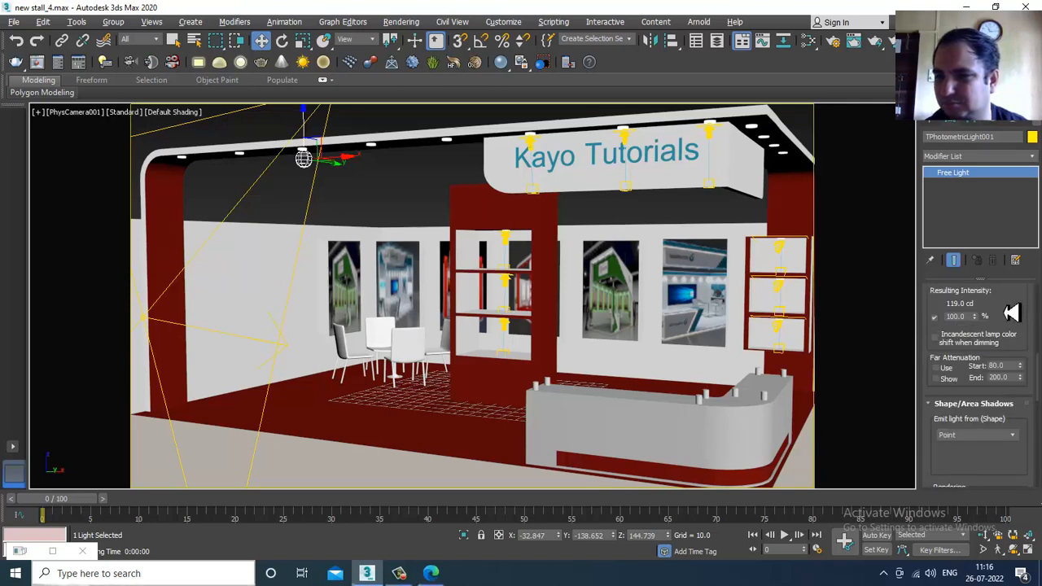
left_click_drag(1013, 312, 1019, 512)
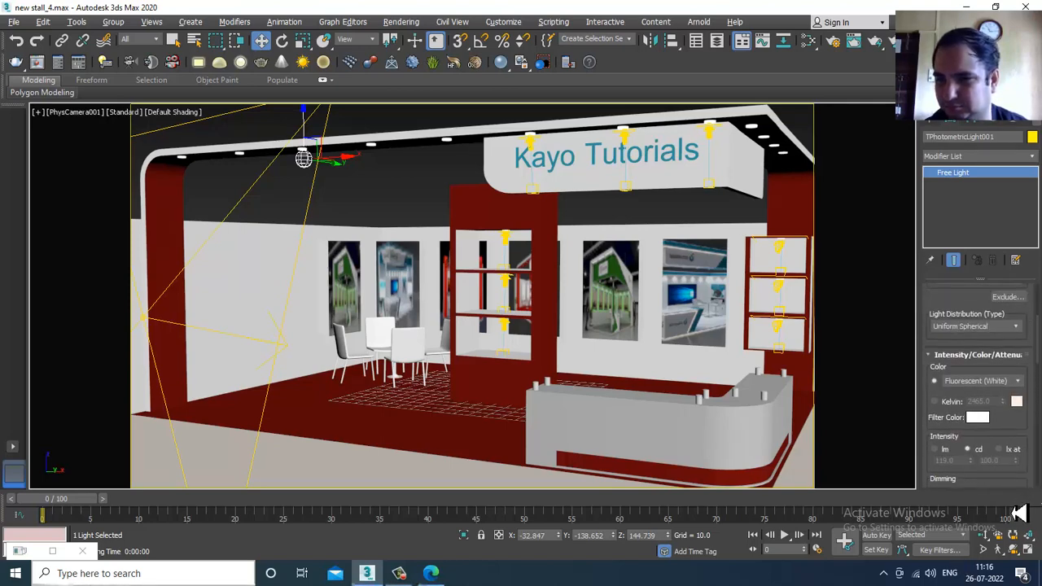
left_click(975, 337)
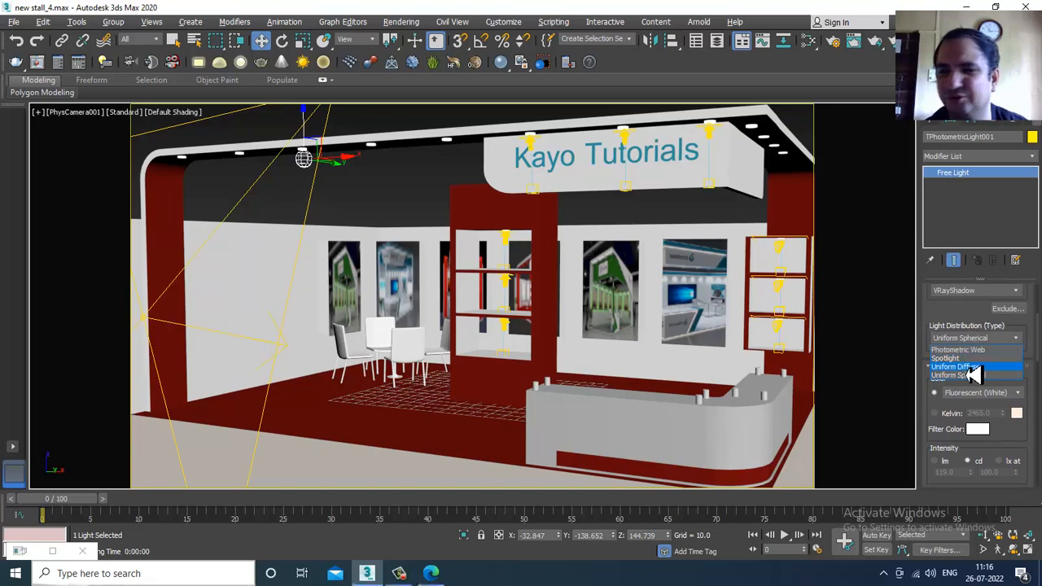
left_click(971, 367)
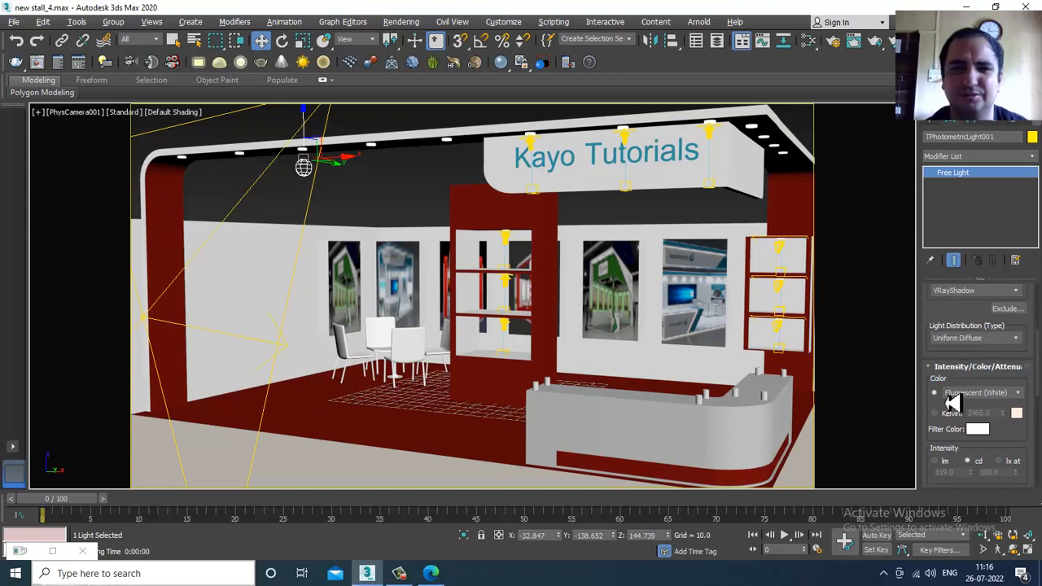
Step: Render the PhysCamera001 view to check the diffuse fluorescent light, and close the frame buffer
left_click(401, 22)
left_click(405, 45)
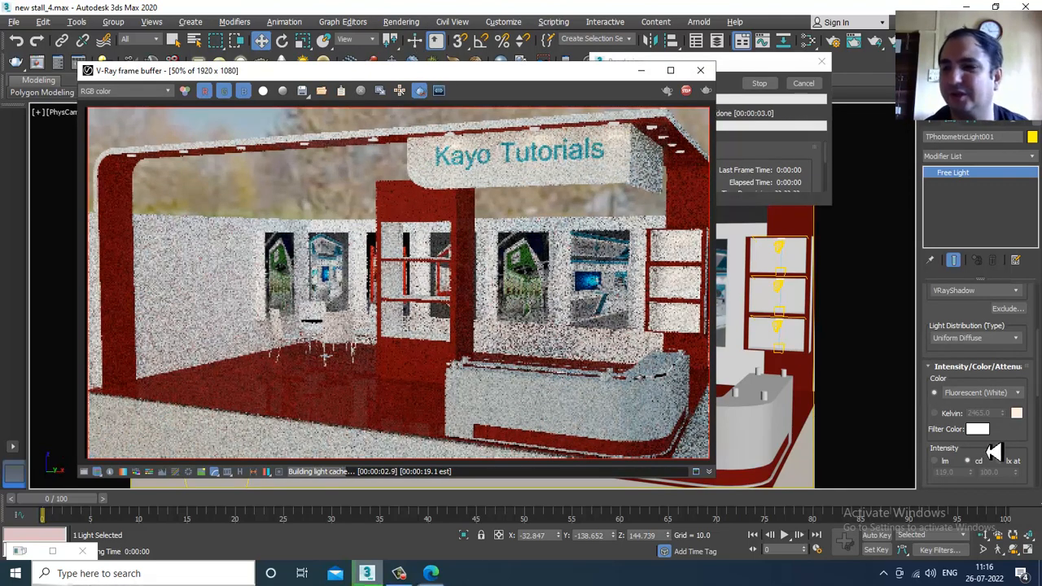
left_click(700, 70)
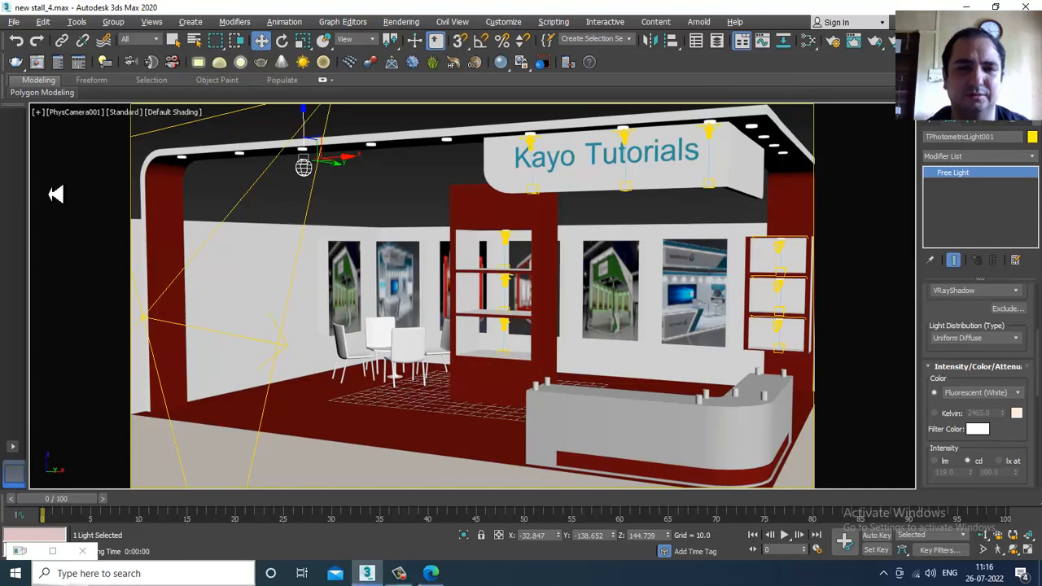
Step: Start V-Ray IPR in the PhysCamera001 viewport of the four-viewport layout and raise the light's dimming to 379%
key("alt+w")
left_click(570, 307)
left_click(600, 333)
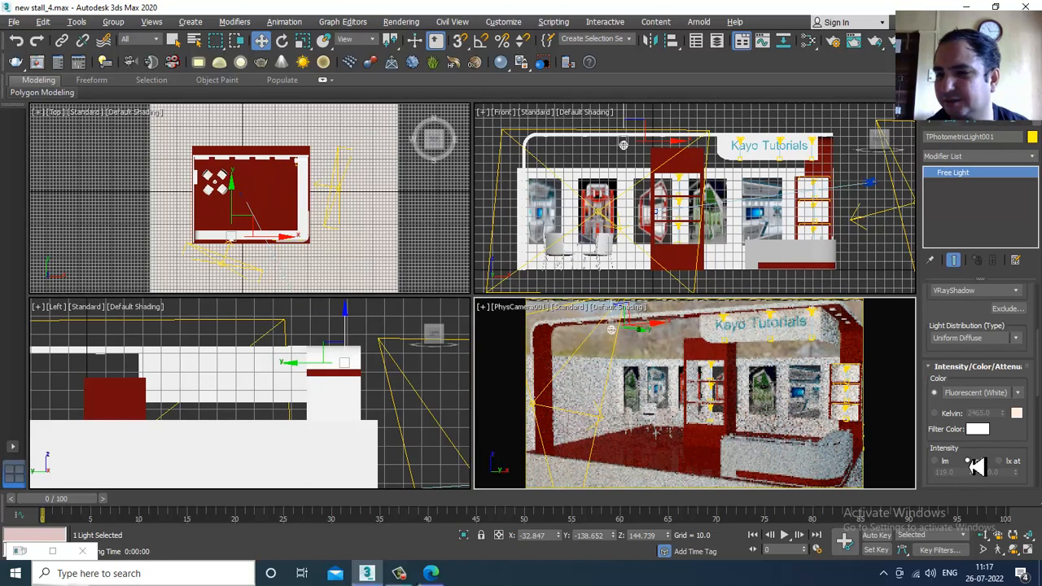
left_click_drag(976, 447, 971, 342)
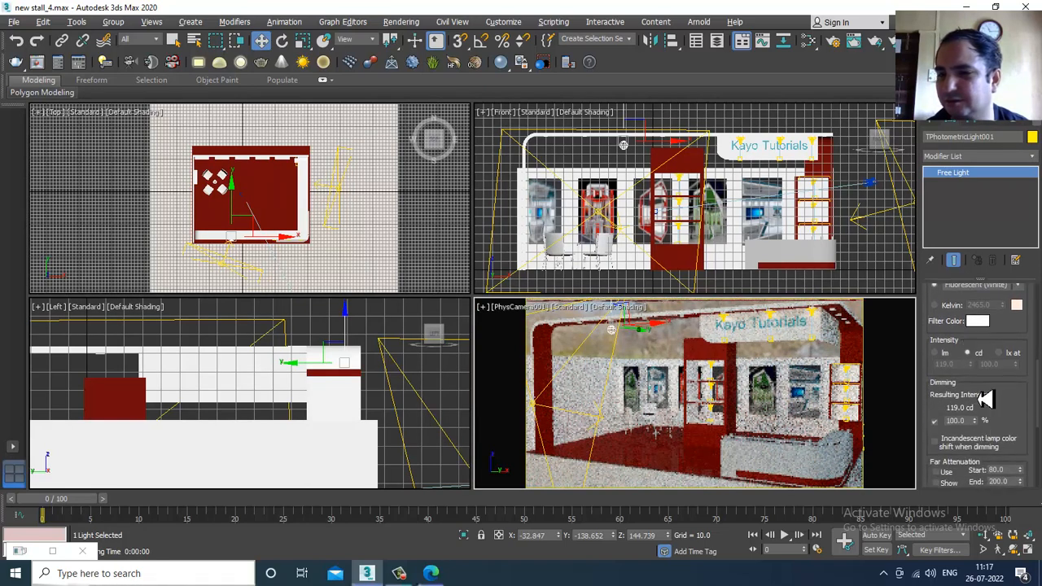
left_click_drag(975, 420, 998, 245)
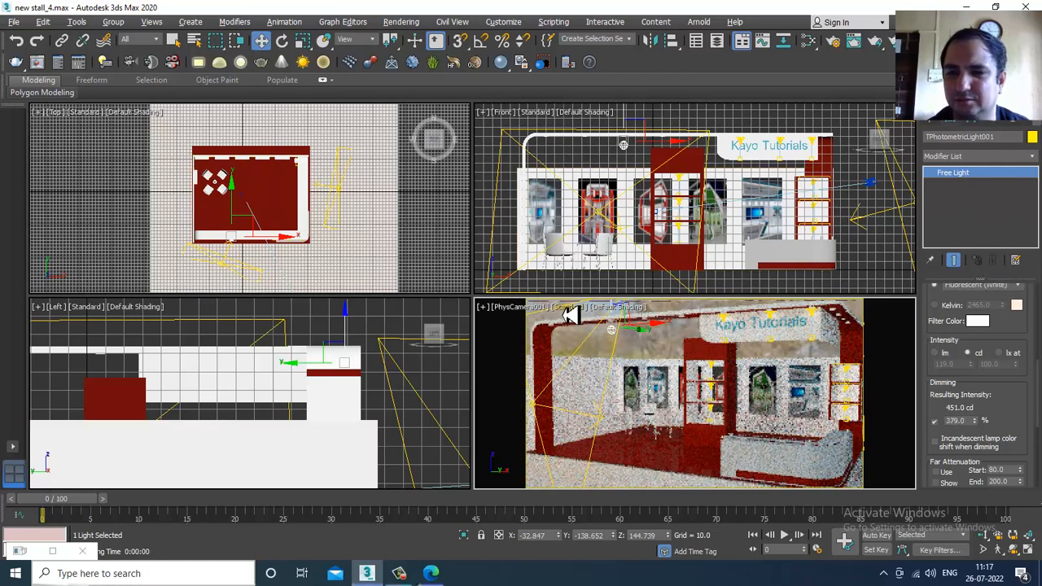
Step: Return the PhysCamera001 viewport to Standard display and clear the light selection
left_click(570, 306)
left_click(591, 346)
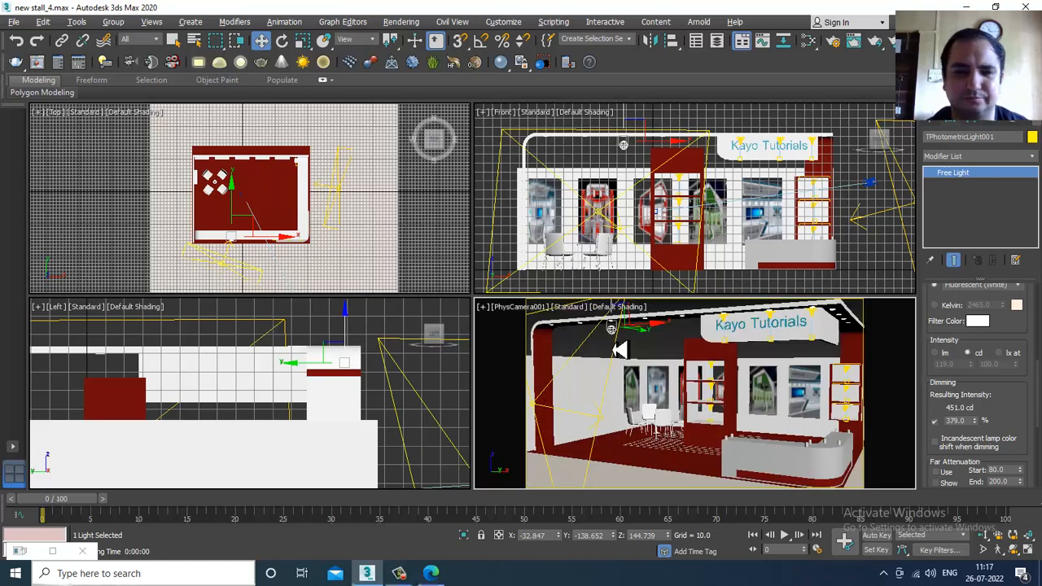
left_click(735, 442)
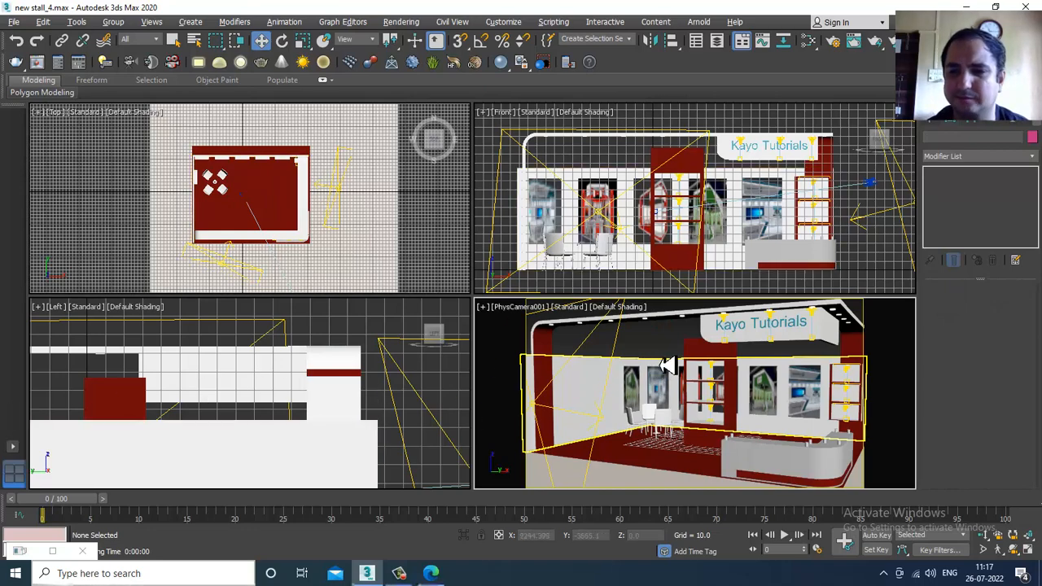
Step: Clear the environment map in the environment settings and set the background colour to neutral grey (RGB 134, 134, 134)
key("alt+w")
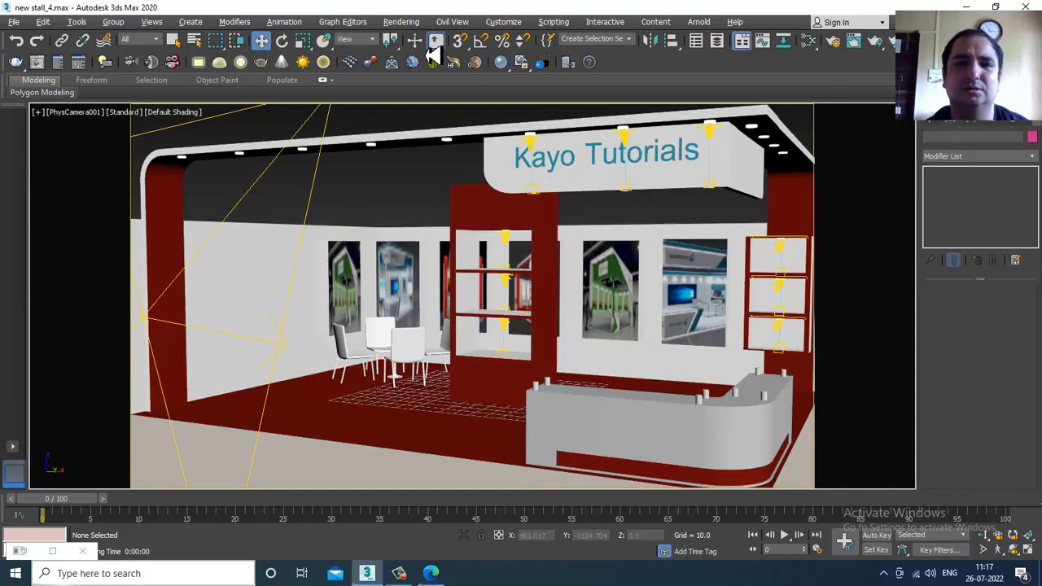
left_click(407, 23)
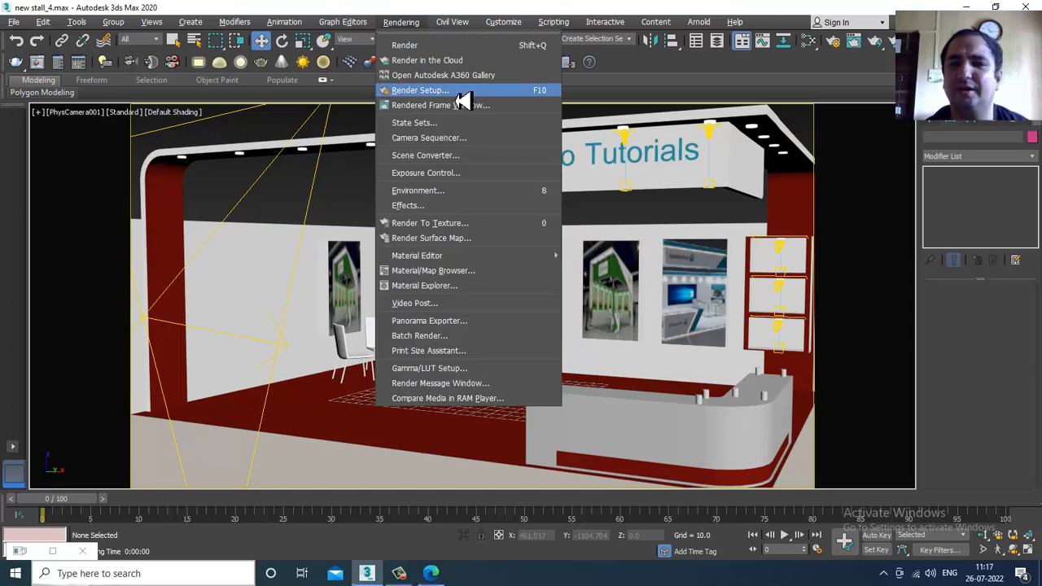
left_click(456, 190)
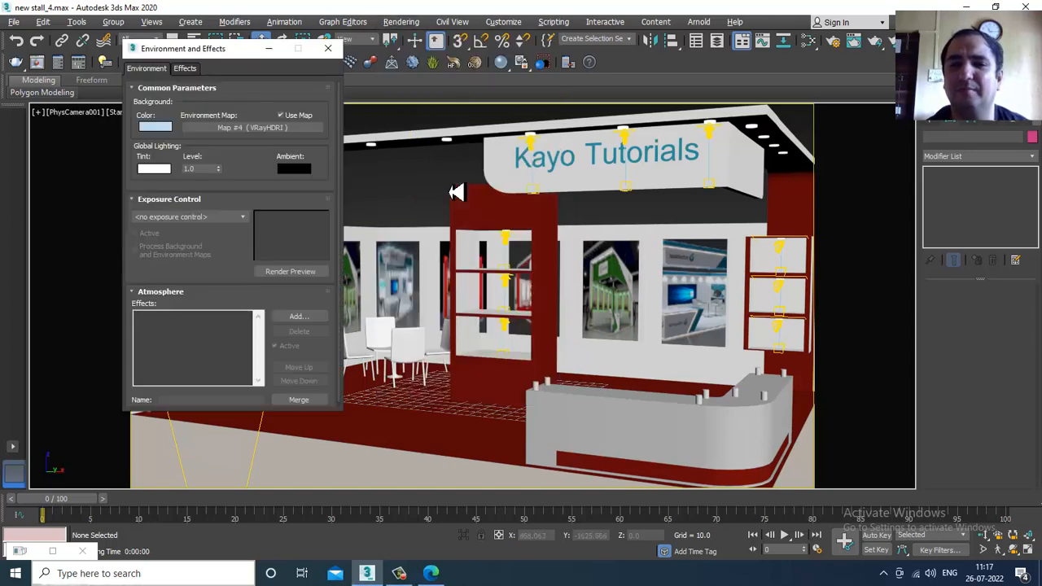
right_click(259, 133)
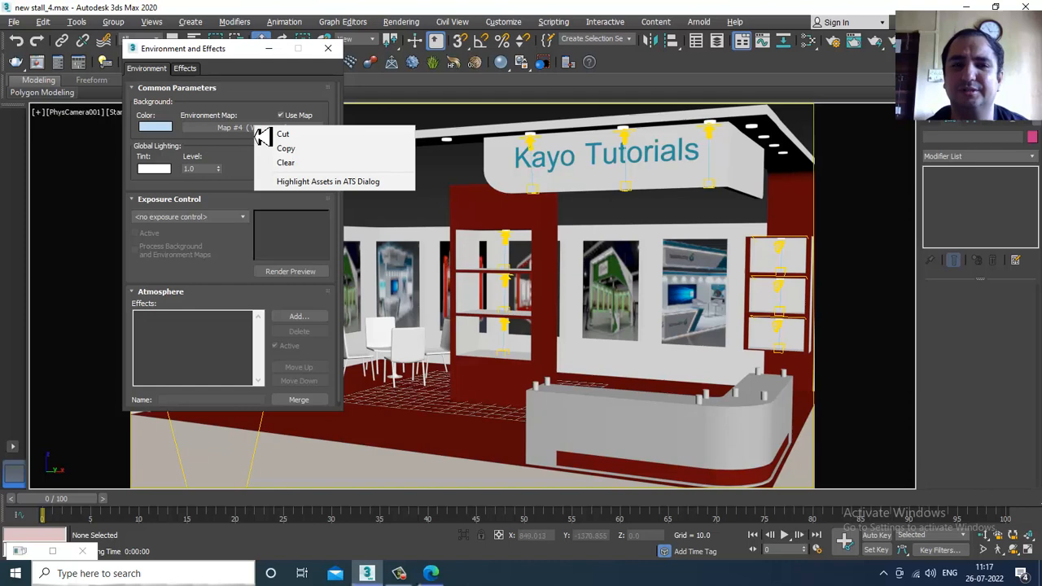
left_click(287, 164)
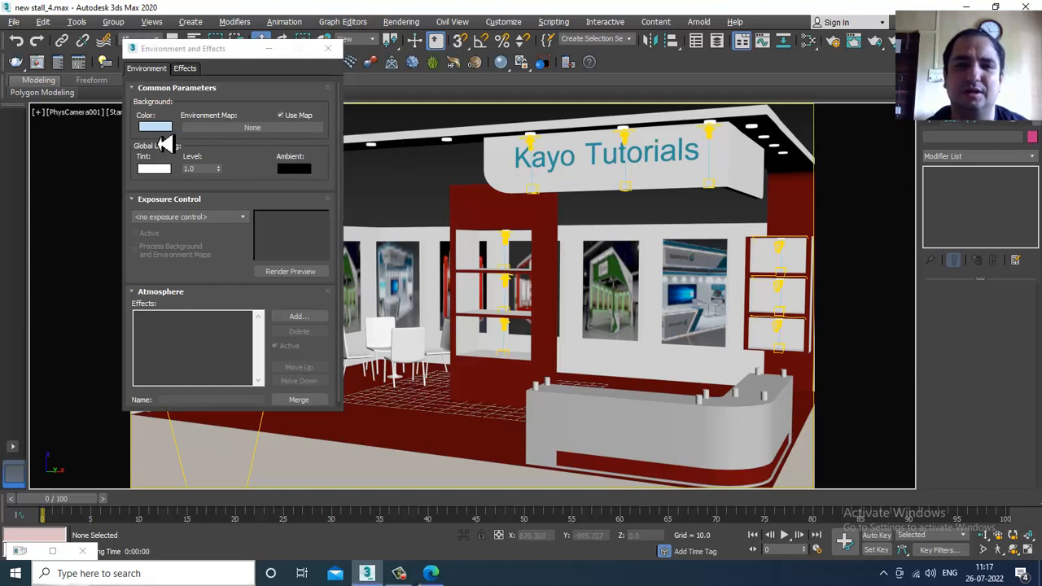
left_click(158, 127)
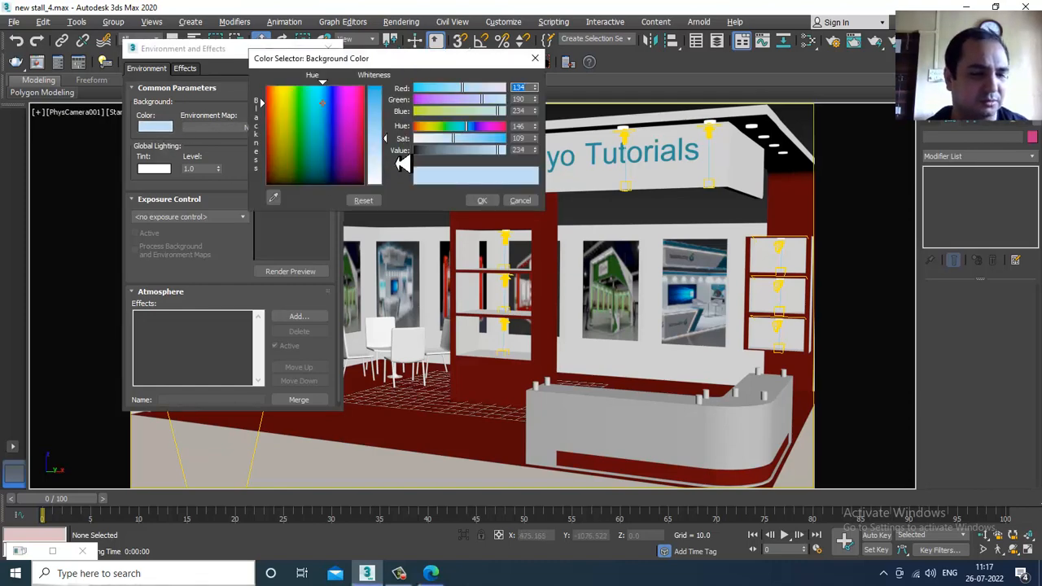
left_click_drag(313, 166, 269, 192)
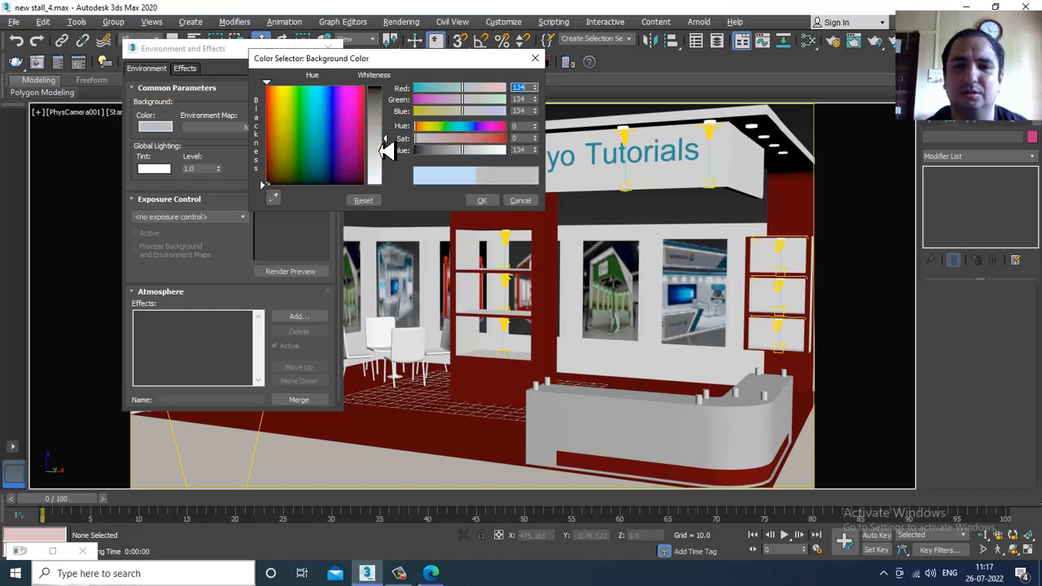
left_click(481, 200)
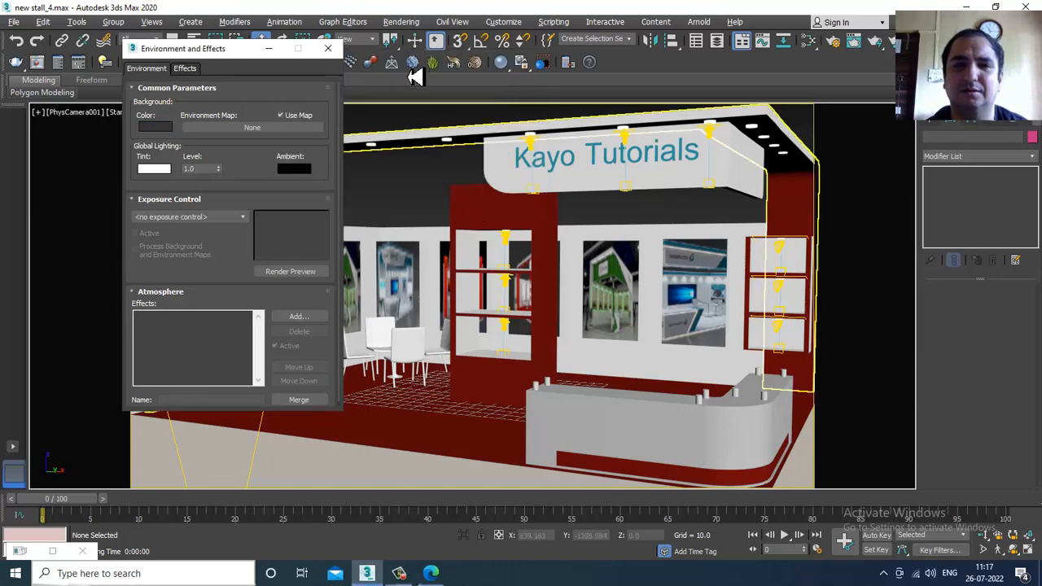
Step: Render the PhysCamera001 view to check the lighting without the environment map, stop it and close the frame buffer
left_click(400, 22)
left_click(425, 51)
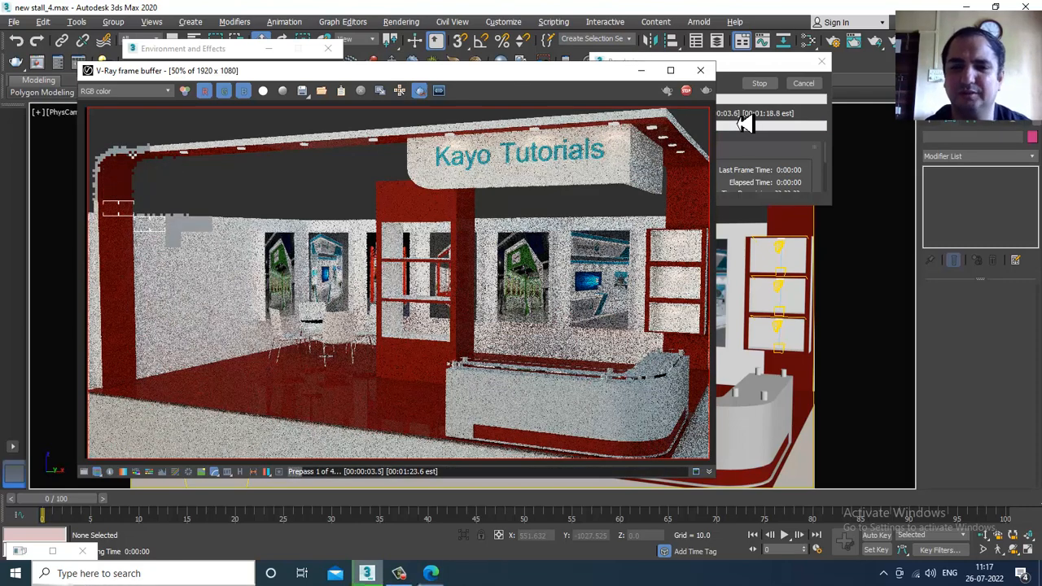
left_click(759, 83)
left_click(700, 70)
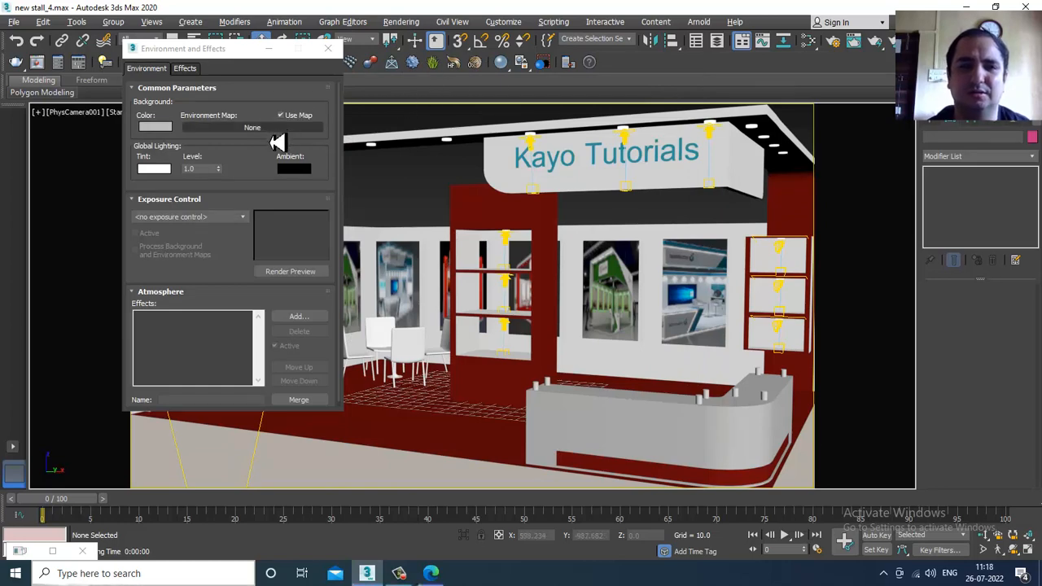
Step: Undo the background colour change and clear the light selection
key("ctrl+z")
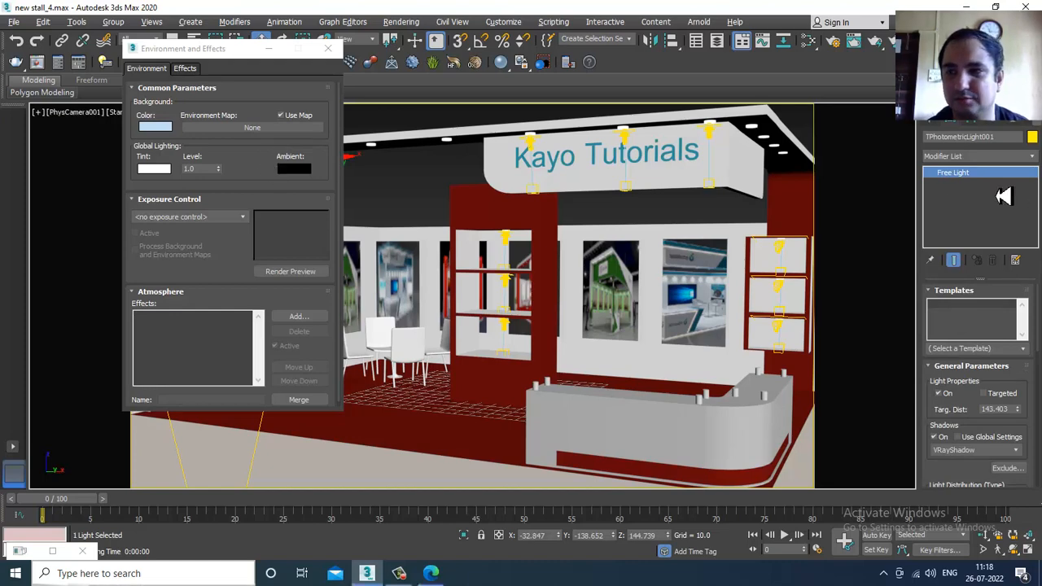
left_click(355, 169)
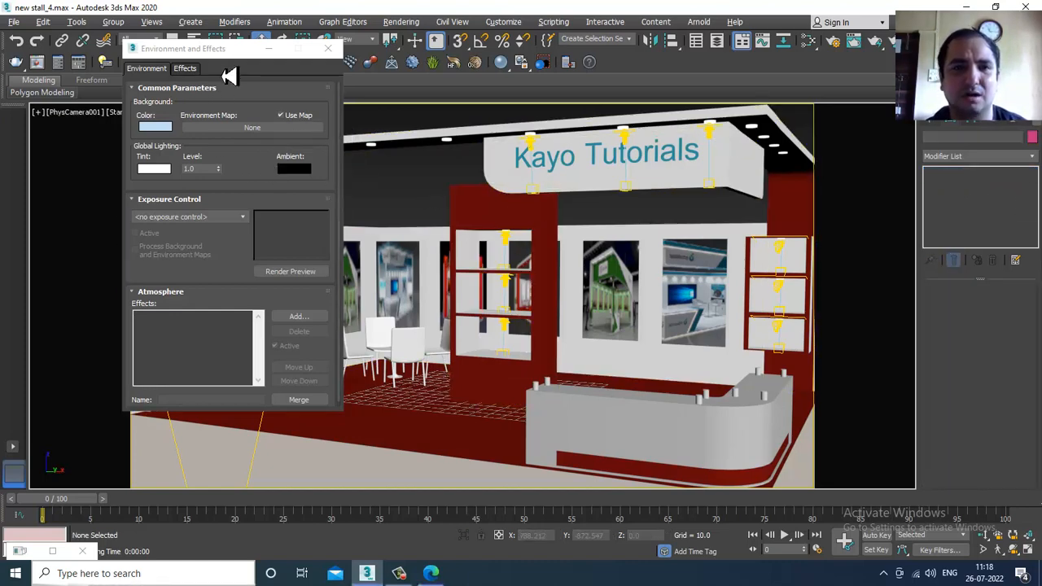
left_click_drag(229, 75, 274, 88)
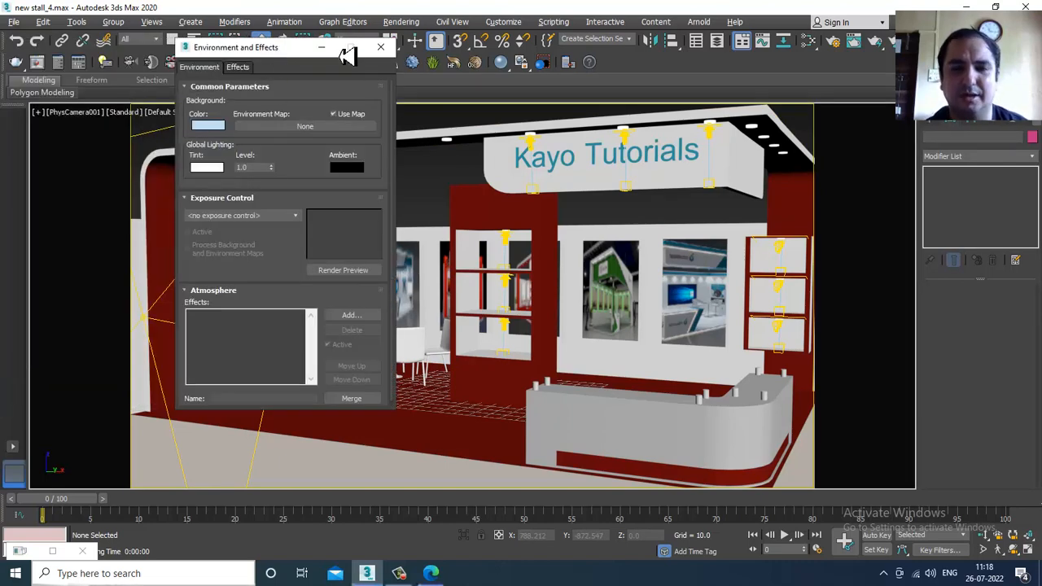
left_click(418, 41)
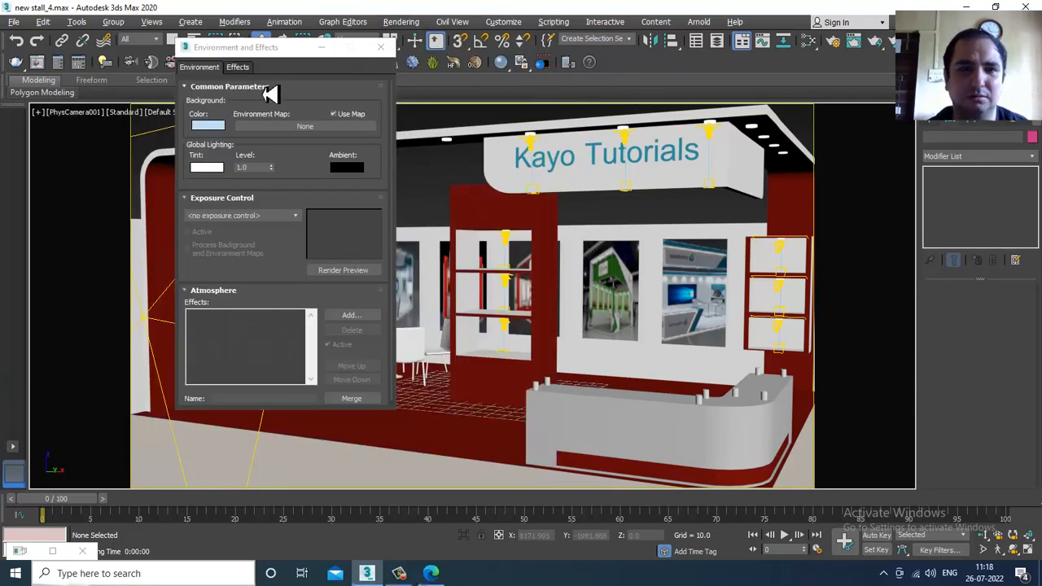
Step: Assign the VRayHDRI Map #4 from the Material Editor to the environment map slot as an instance
key("m")
left_click(65, 65)
left_click(81, 85)
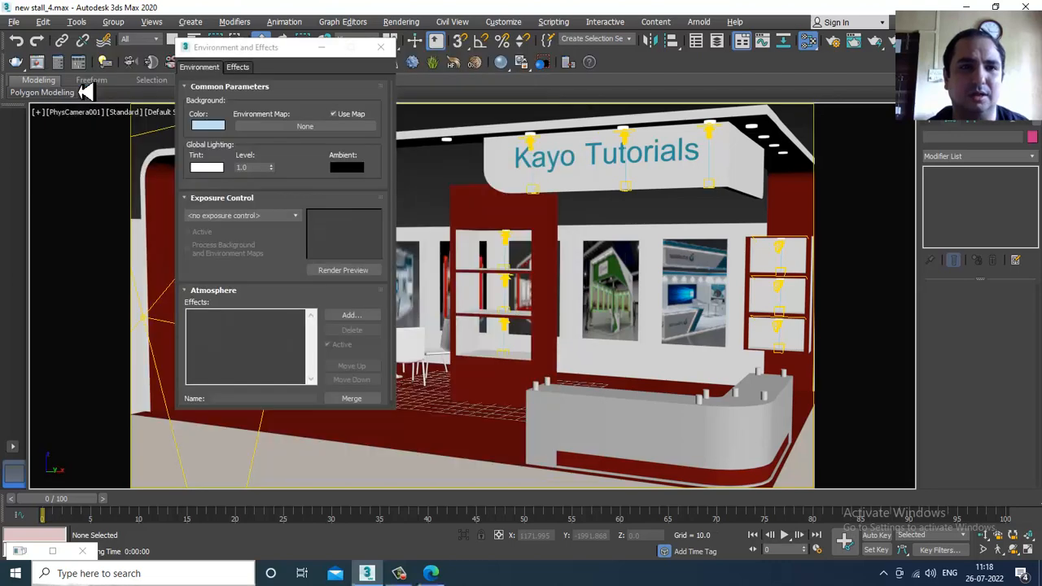
left_click_drag(221, 69, 757, 64)
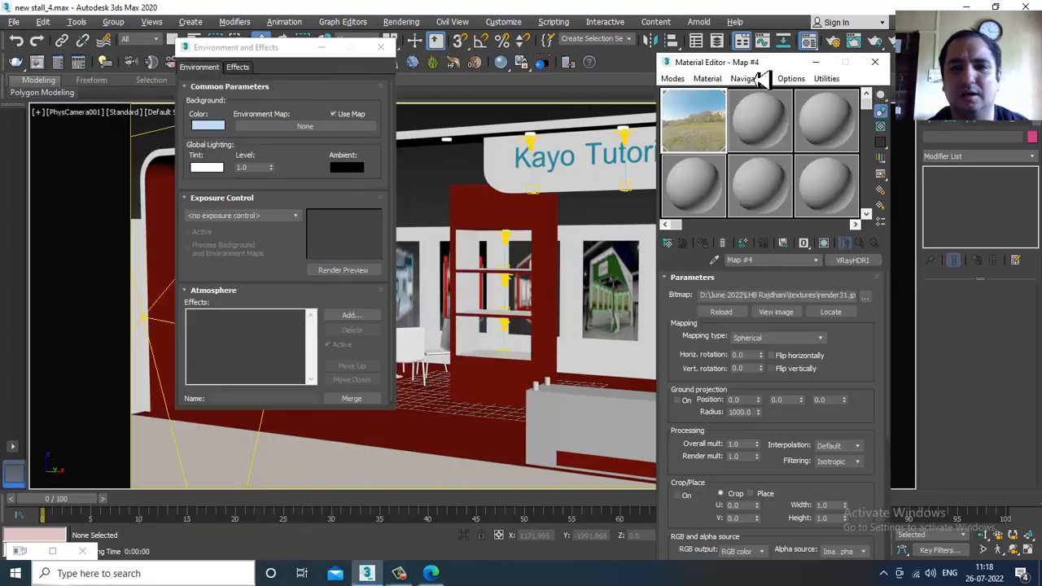
left_click_drag(299, 135, 298, 134)
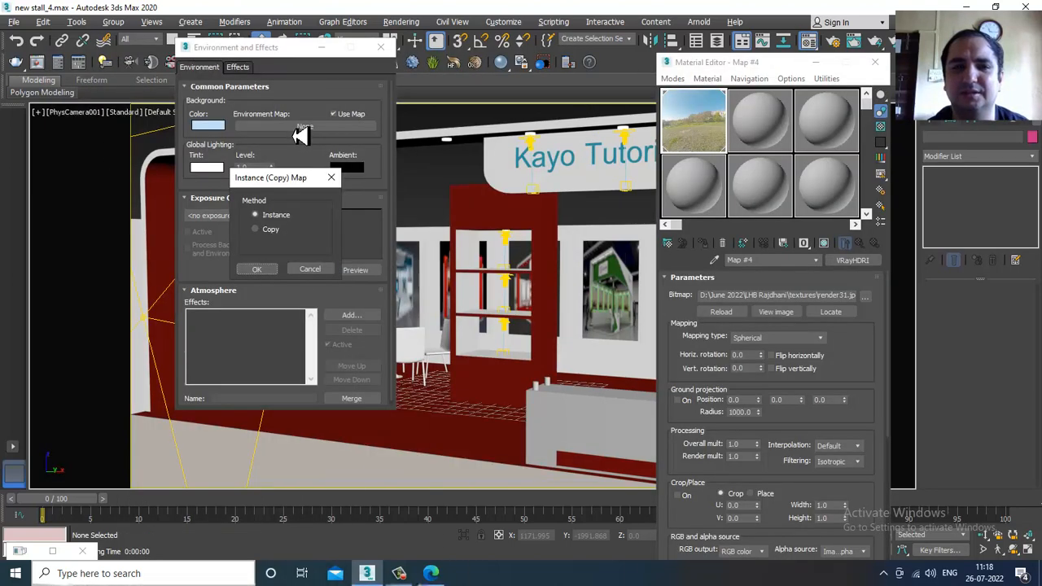
left_click(269, 277)
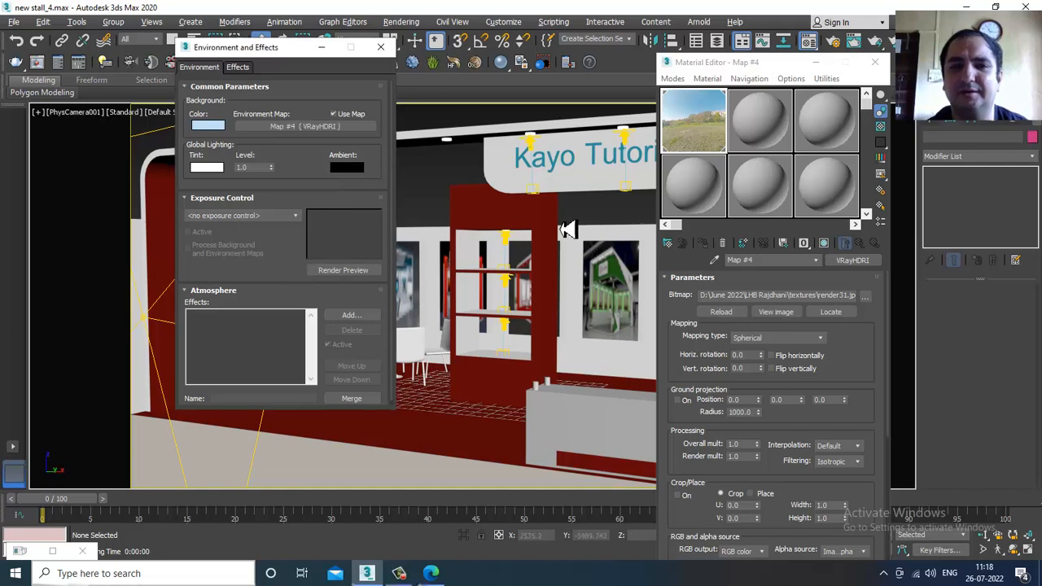
left_click(816, 62)
Step: Return to the four-viewport layout and start V-Ray IPR in the PhysCamera001 viewport, keeping the environment settings open
left_click_drag(254, 49, 788, 72)
key("8")
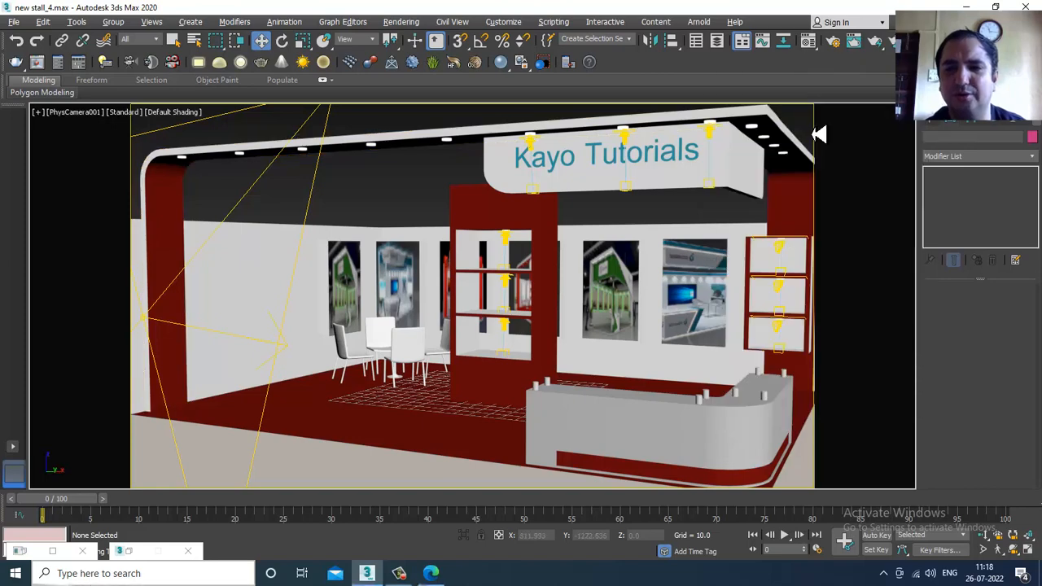
key("8")
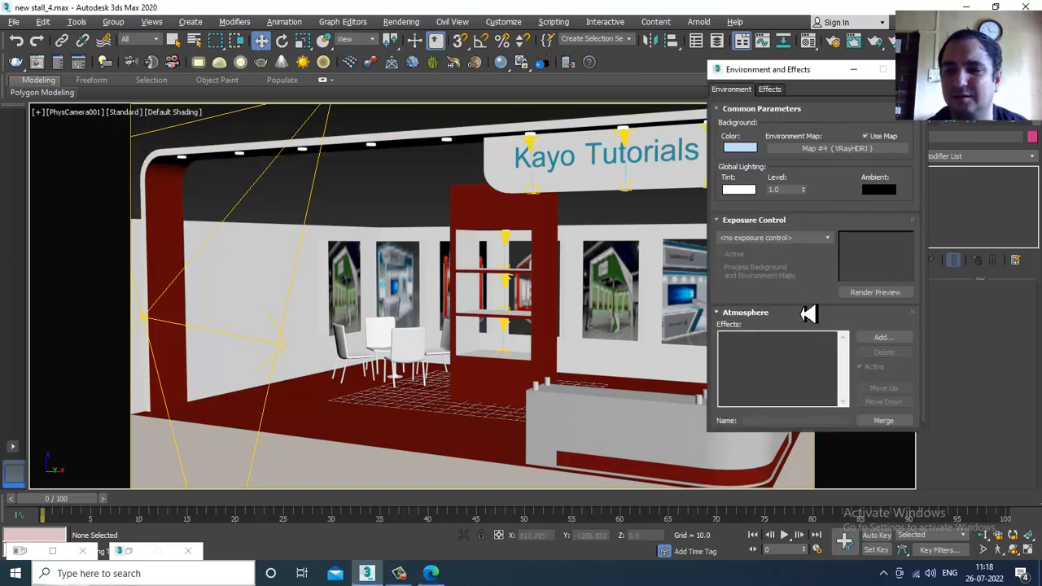
key("alt+w")
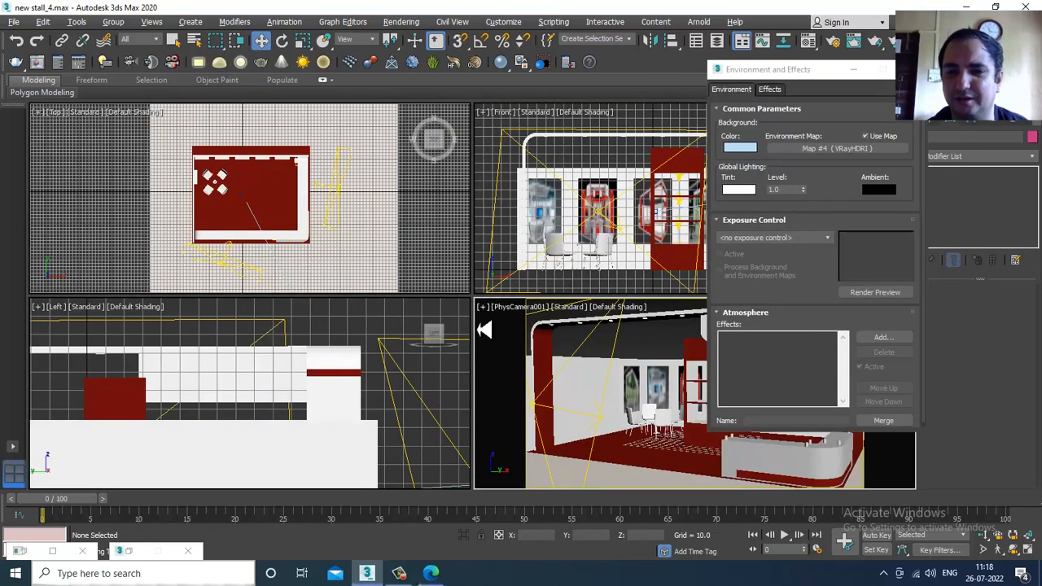
left_click(571, 308)
left_click(600, 341)
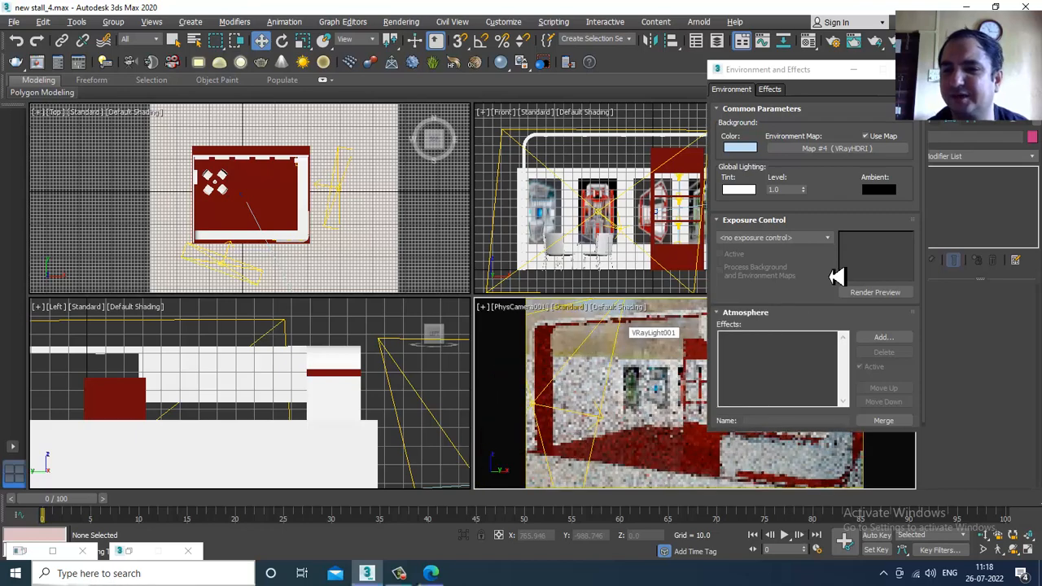
Step: Switch the exposure control to VRay Exposure Control and set its shutter speed to 30
left_click(794, 238)
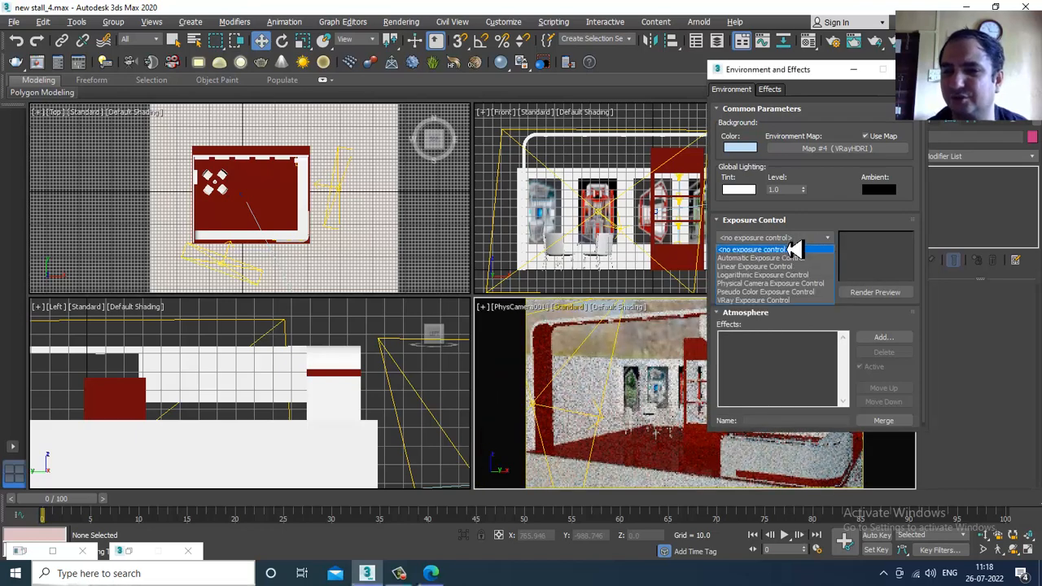
left_click(794, 301)
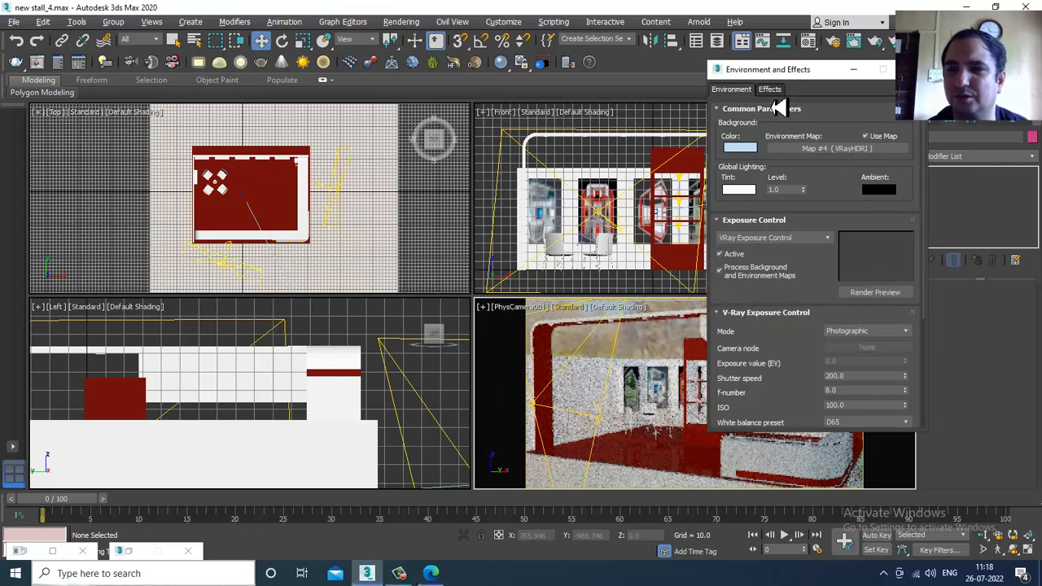
left_click_drag(779, 75, 204, 91)
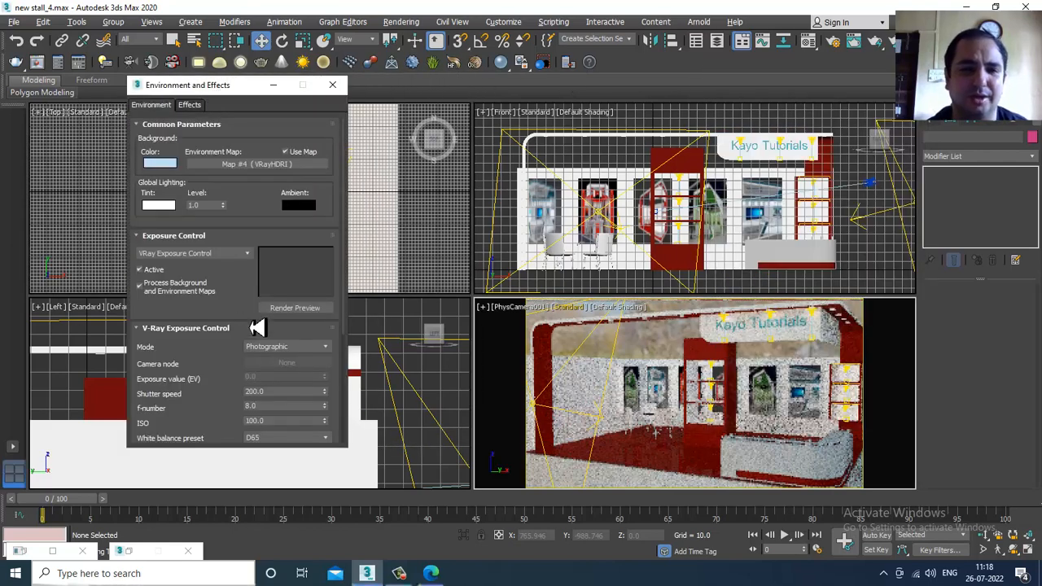
left_click_drag(252, 325, 256, 186)
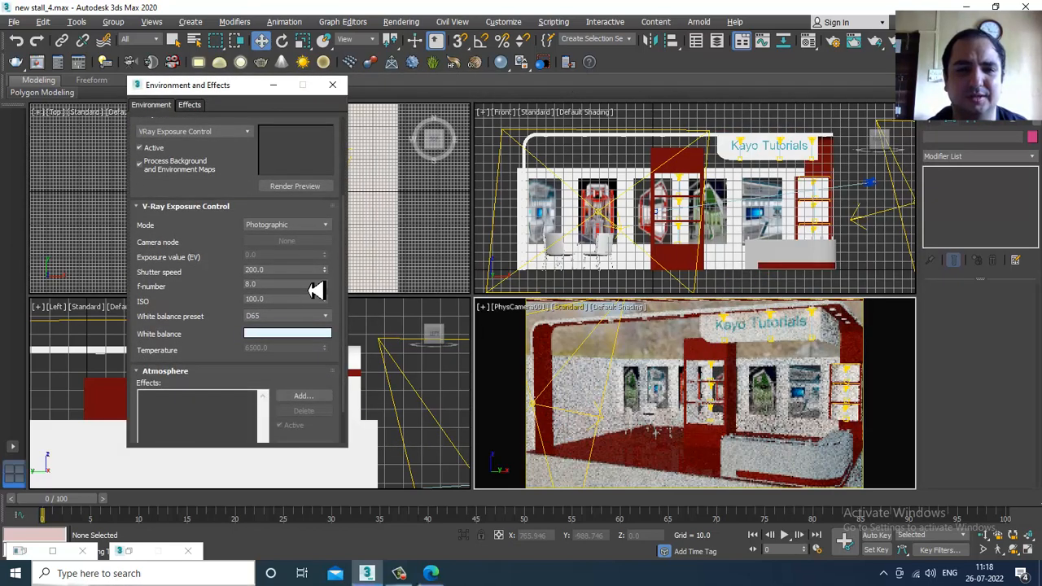
double_click(298, 271)
type("30")
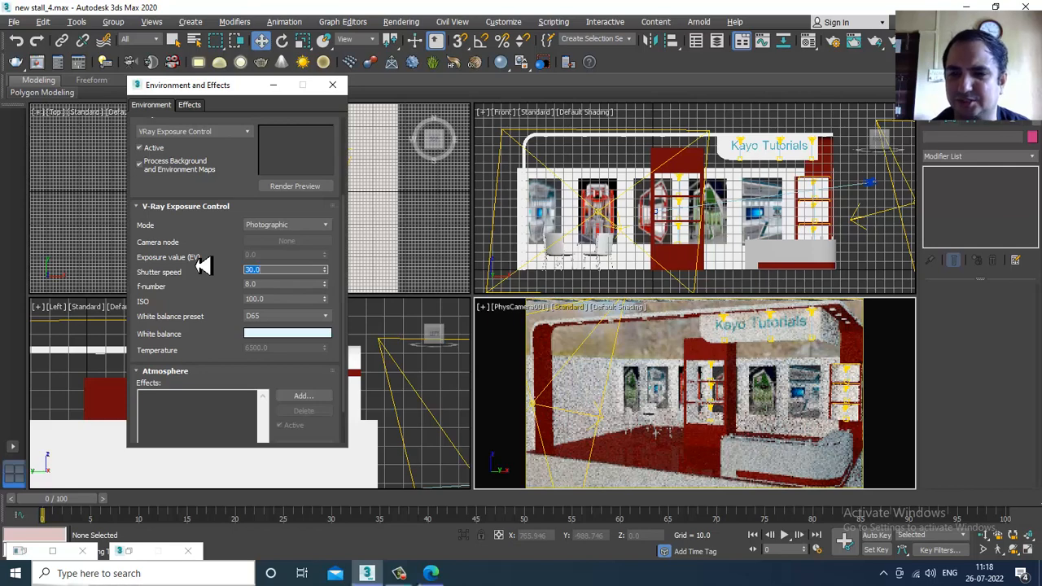
key("Return")
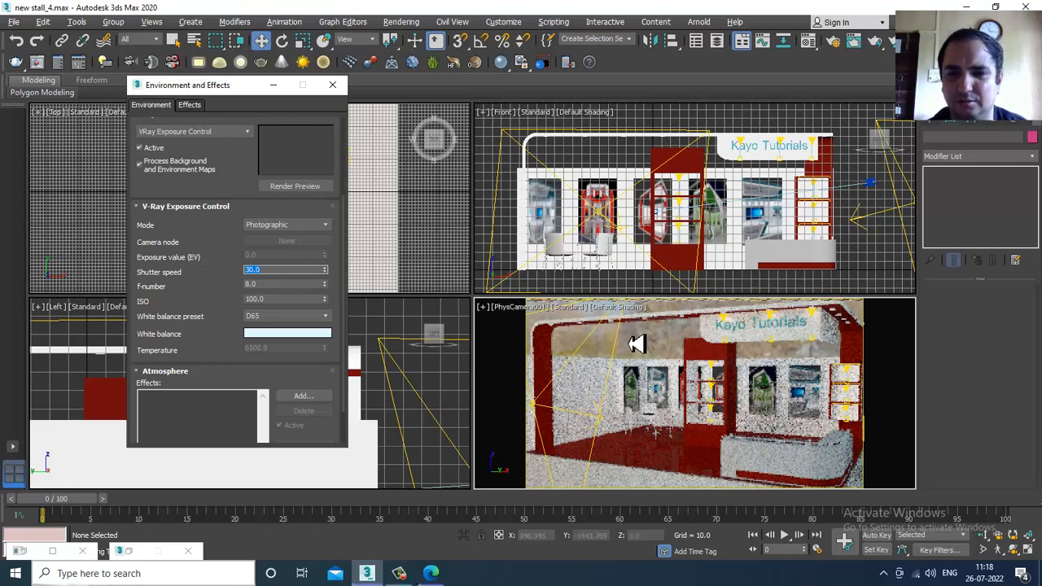
left_click(637, 344)
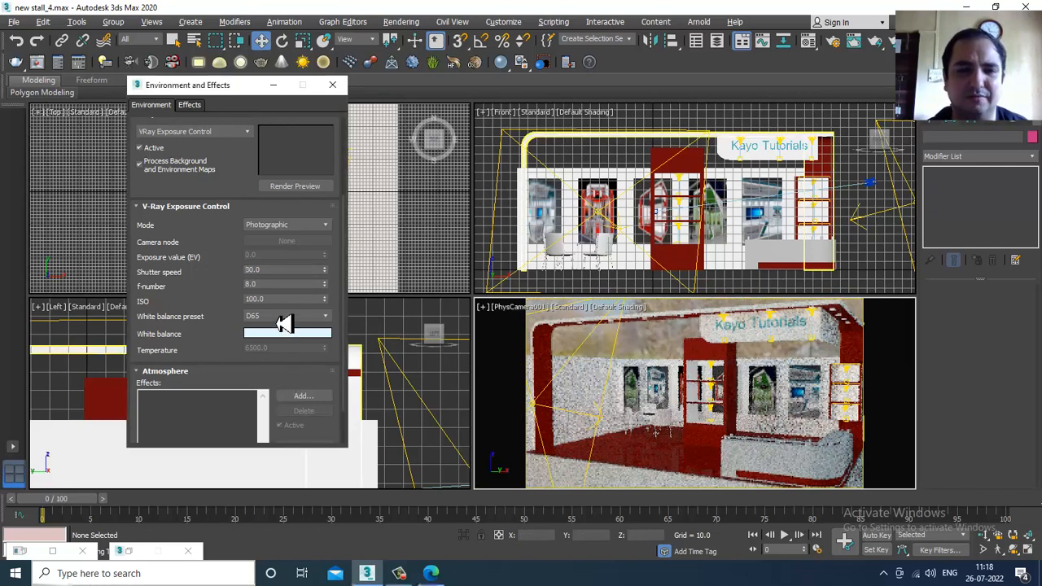
Step: Set the exposure control's white balance preset to D50
left_click(285, 317)
left_click(287, 380)
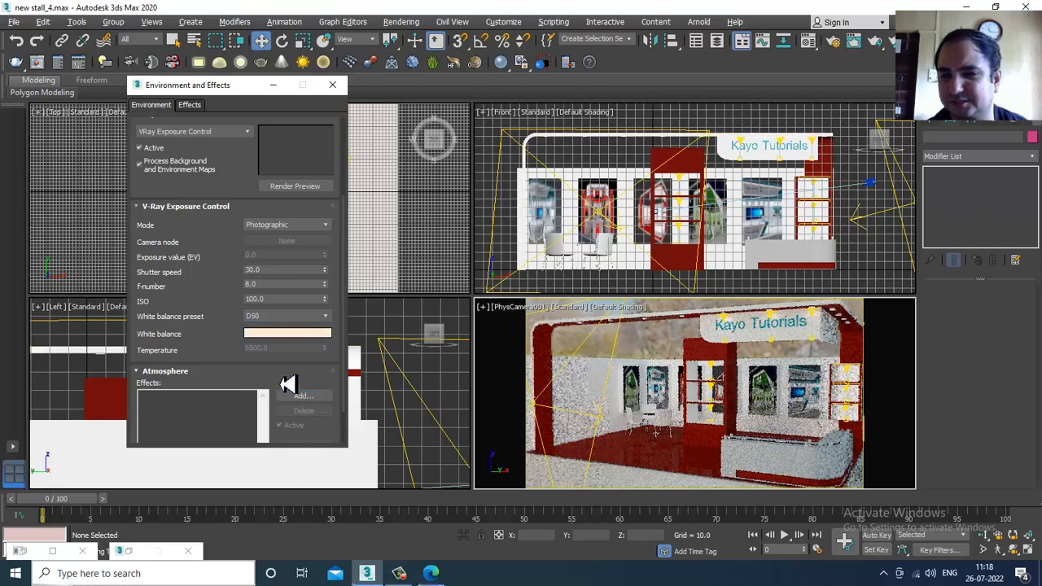
left_click(659, 344)
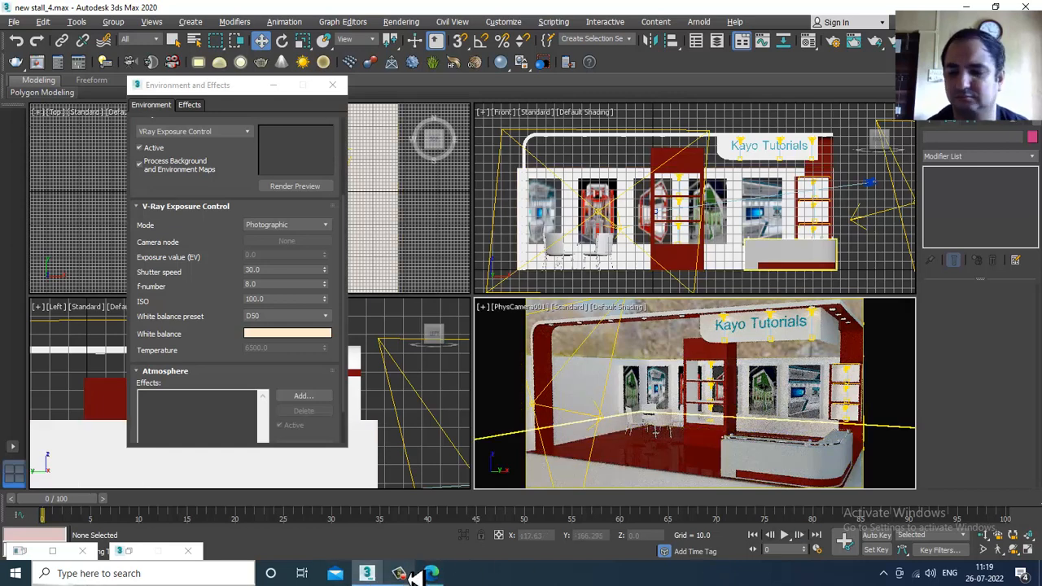
left_click(411, 576)
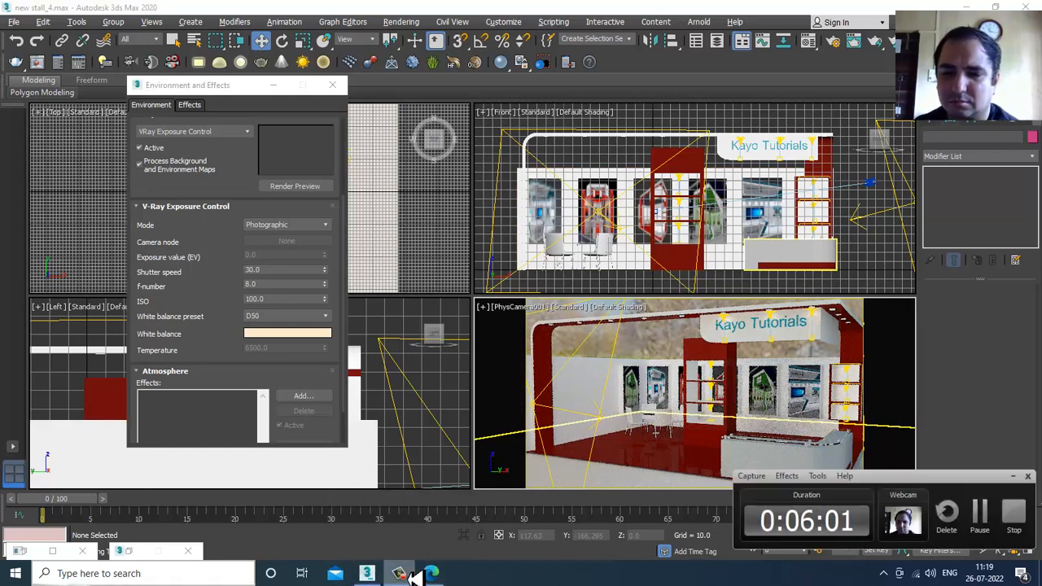
left_click(984, 519)
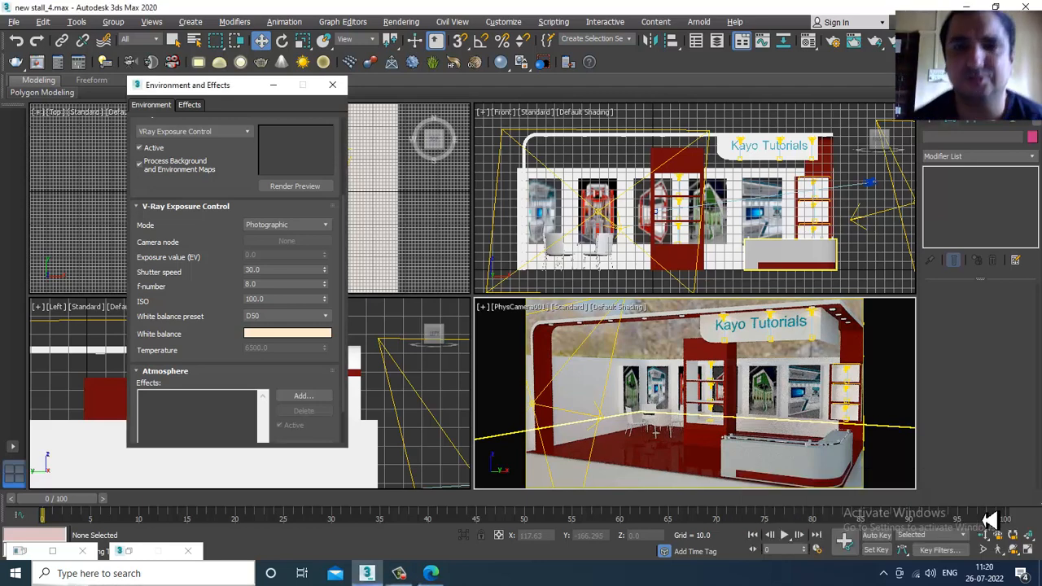
left_click(407, 575)
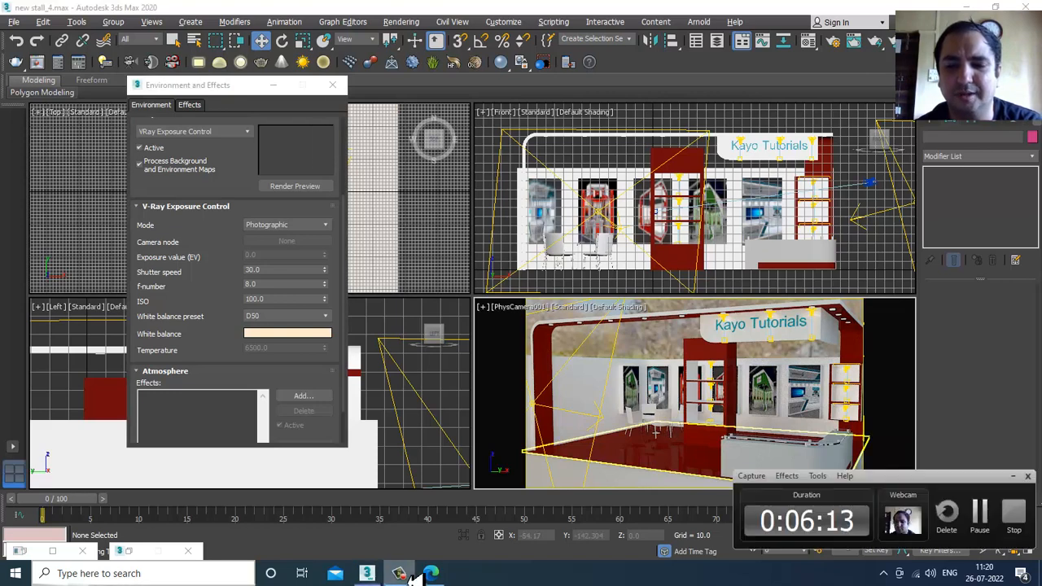
left_click(411, 575)
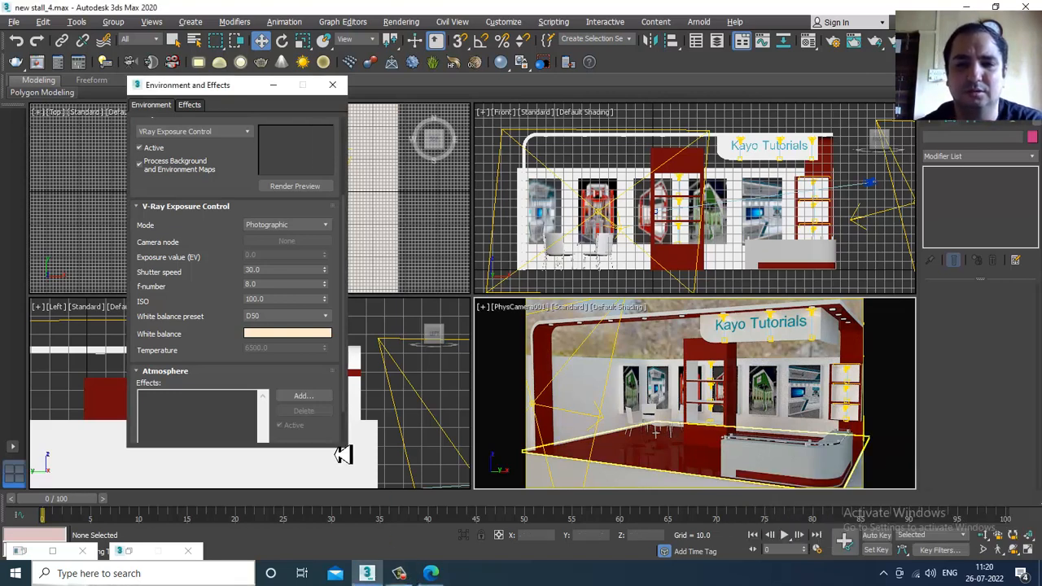
Step: Lower the exposure control's shutter speed to 14.4 and set its white balance preset to Neutral
left_click(286, 226)
left_click(285, 230)
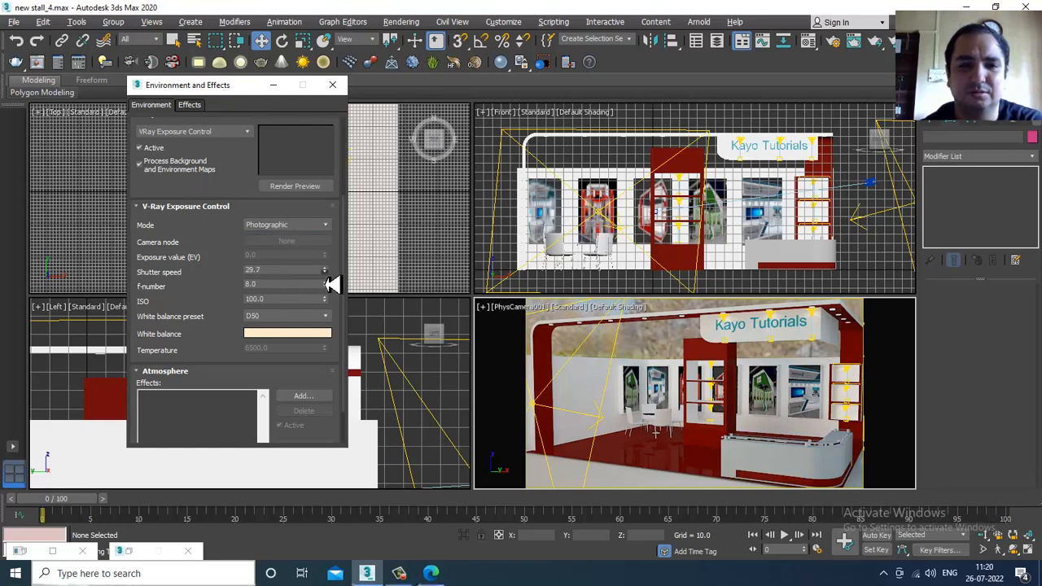
left_click_drag(332, 284, 332, 307)
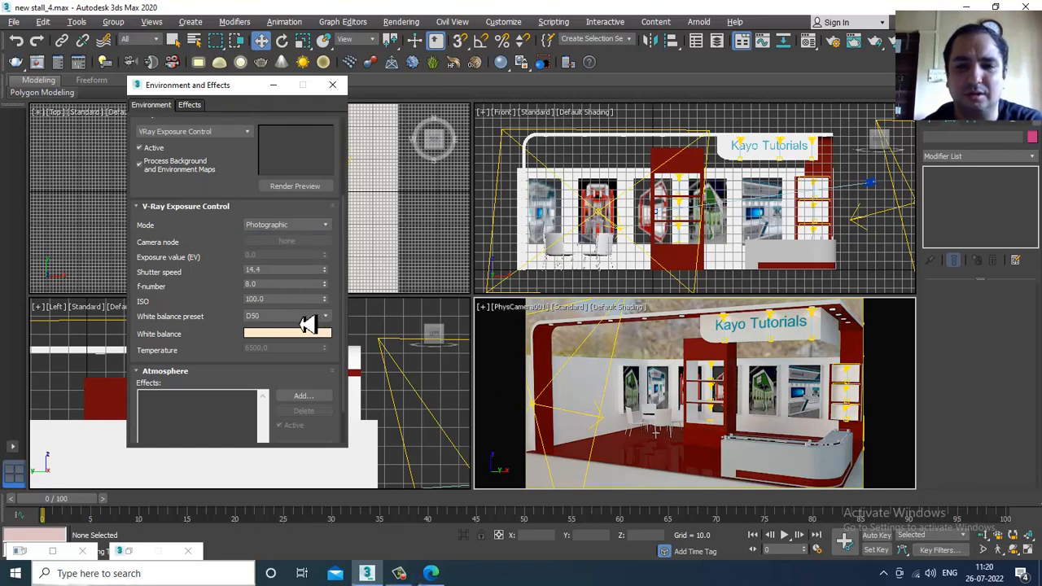
left_click(313, 317)
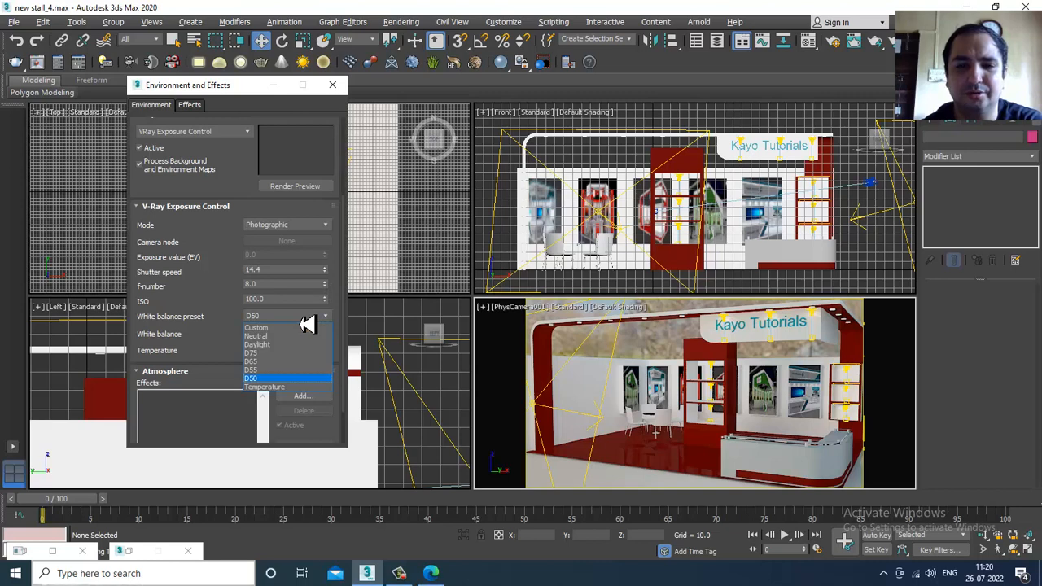
left_click(279, 338)
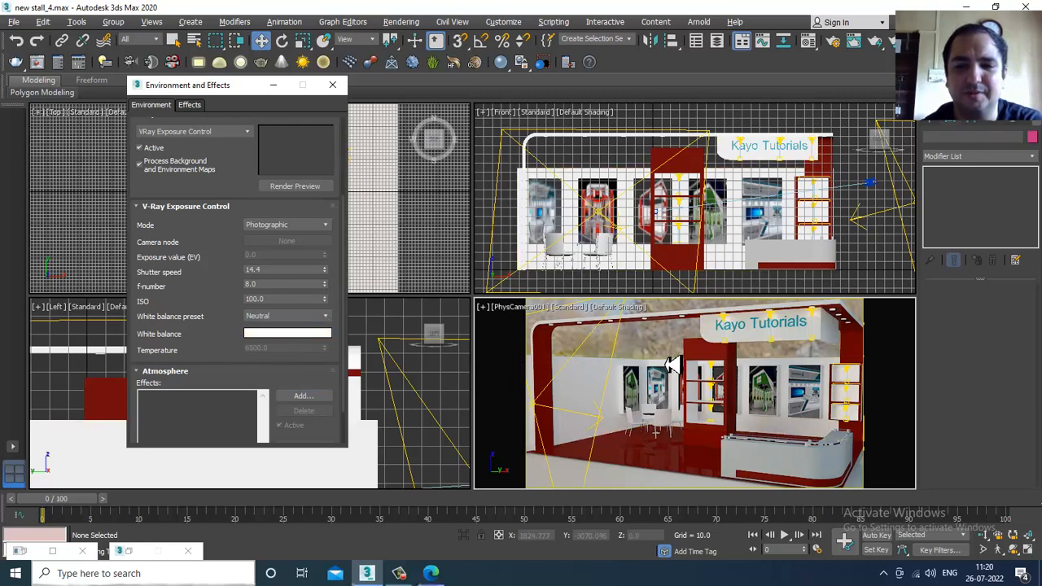
Step: Render the PhysCamera001 view to check the Neutral white balance exposure, and close the frame buffer
left_click(400, 21)
left_click(431, 41)
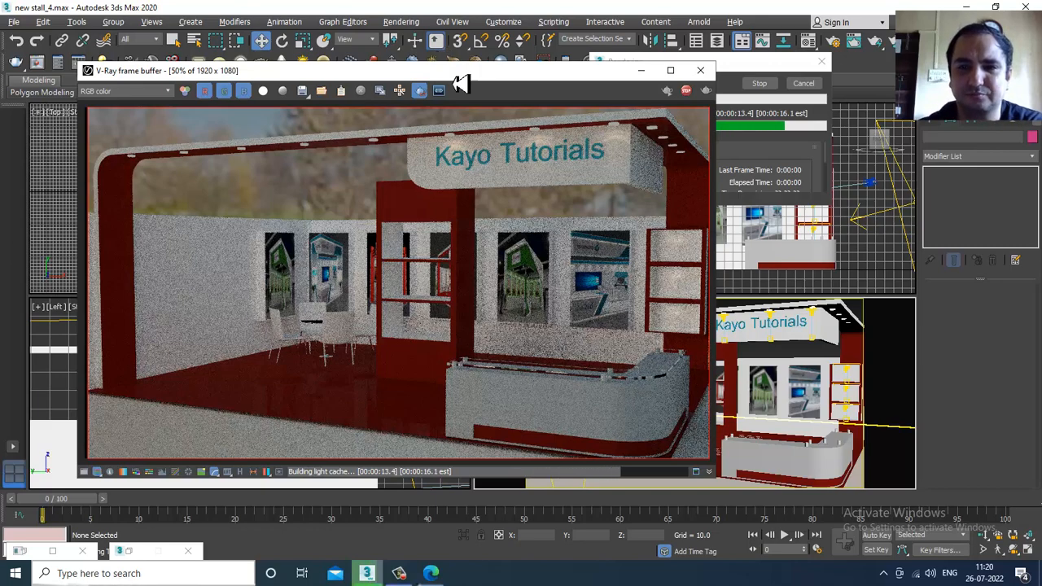
left_click(700, 70)
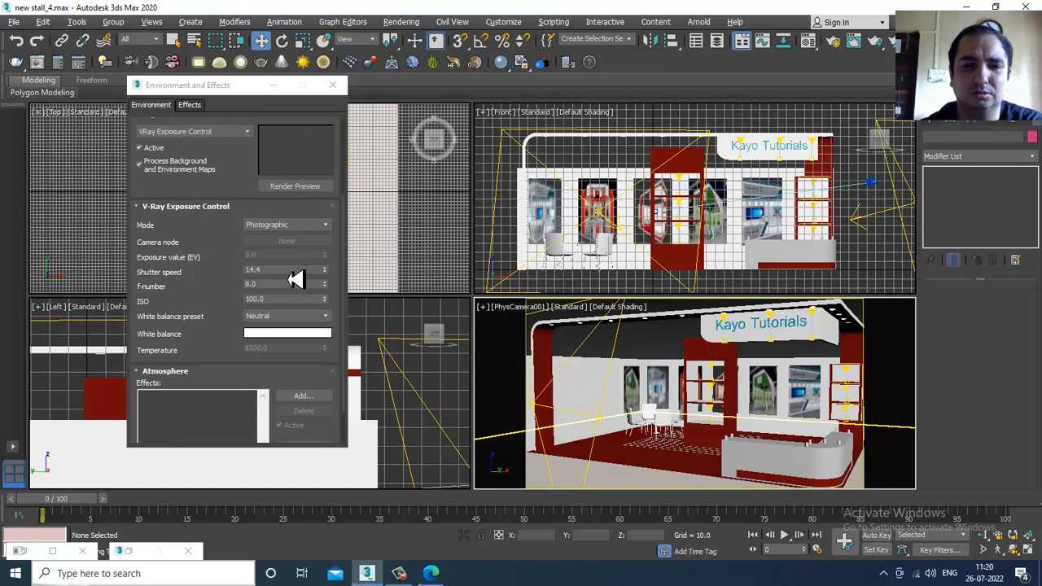
Step: Set the exposure control's shutter speed to 50 and start V-Ray IPR in the PhysCamera001 viewport
left_click_drag(263, 271, 210, 271)
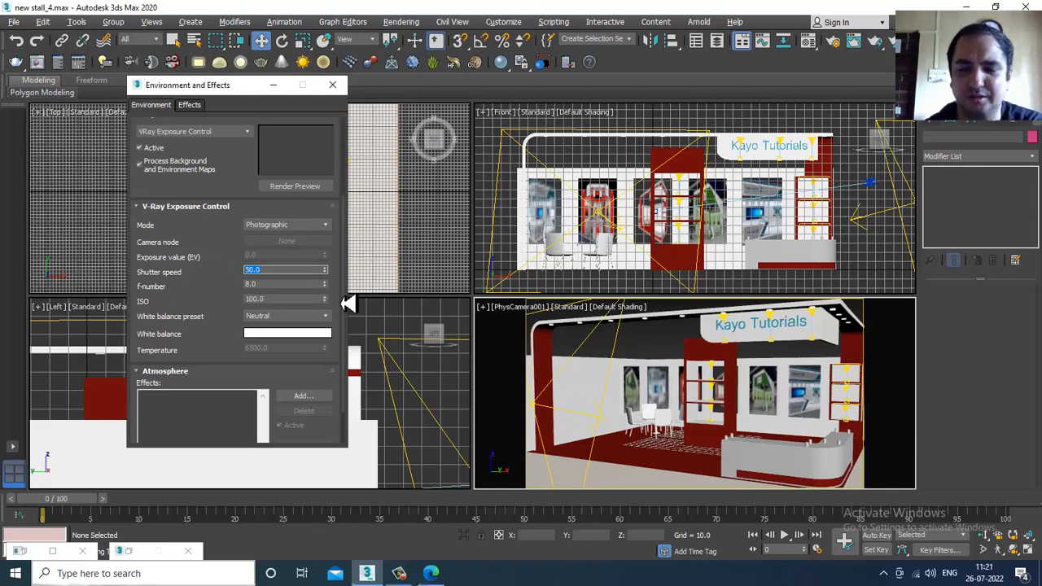
left_click(570, 308)
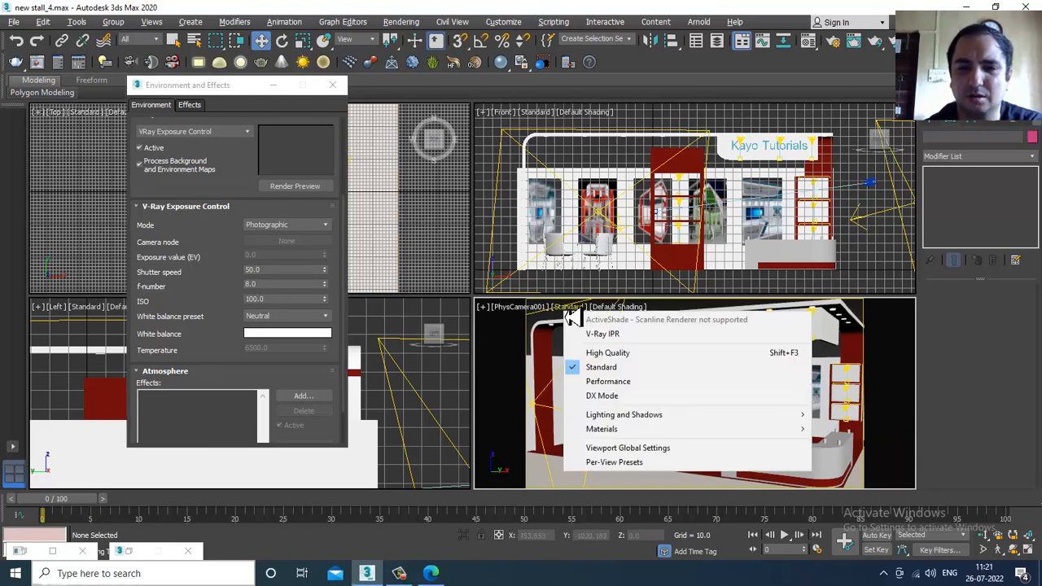
left_click(599, 335)
left_click(567, 310)
left_click(584, 334)
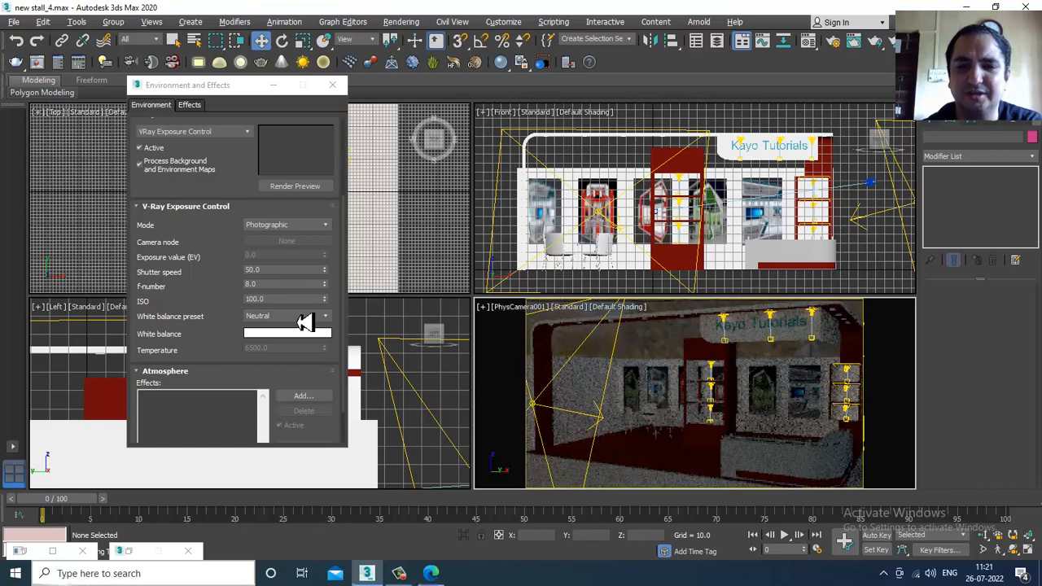
Step: Try the D55 and Daylight white balance presets in the exposure control
left_click(305, 323)
left_click(291, 379)
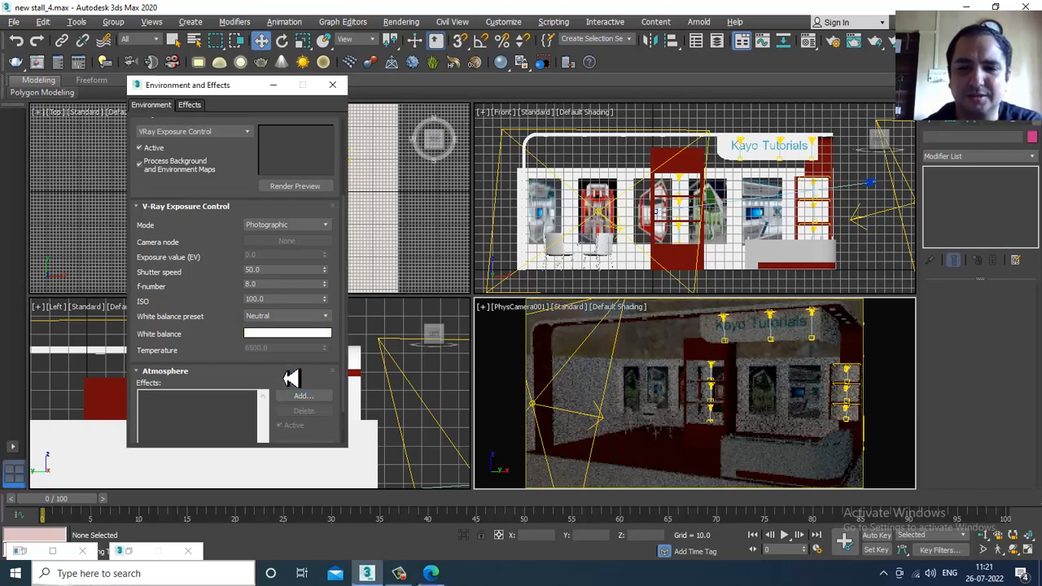
left_click(290, 319)
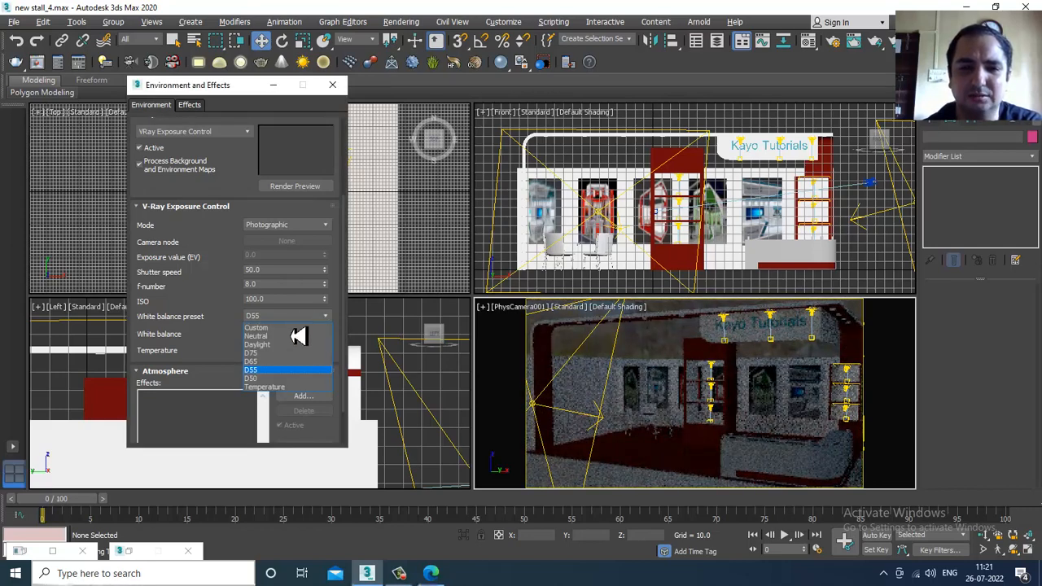
left_click(291, 345)
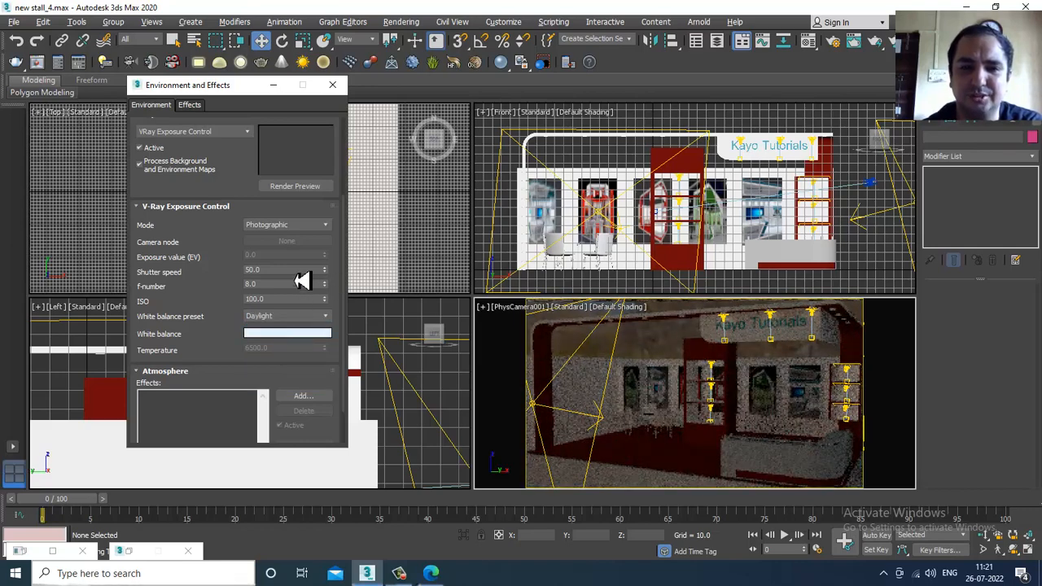
Step: Set the exposure control's shutter speed to 25 and its white balance preset to Temperature with a value of 9295
left_click_drag(295, 270, 122, 275)
type("25")
key("Return")
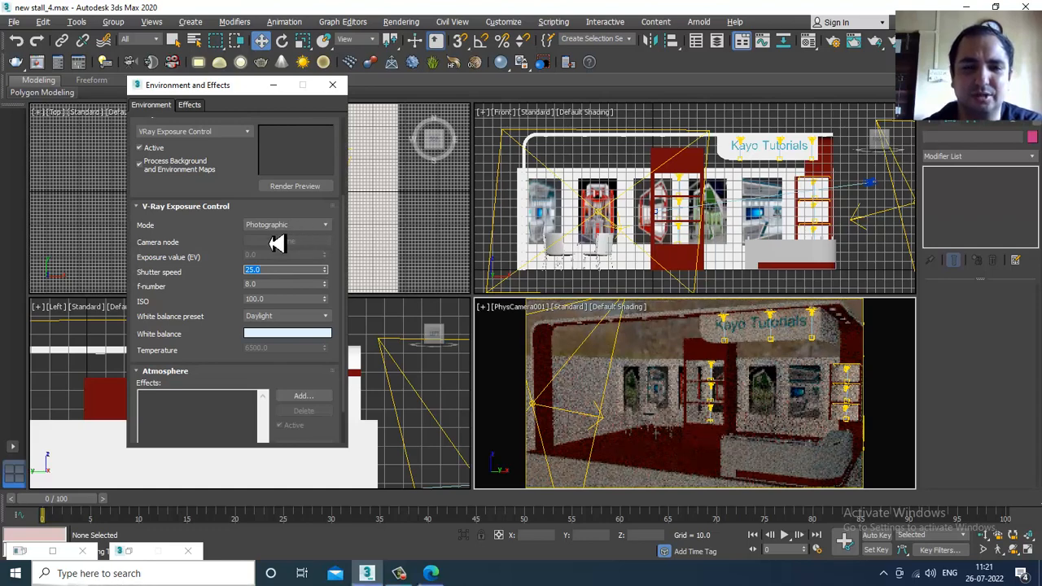
left_click(291, 316)
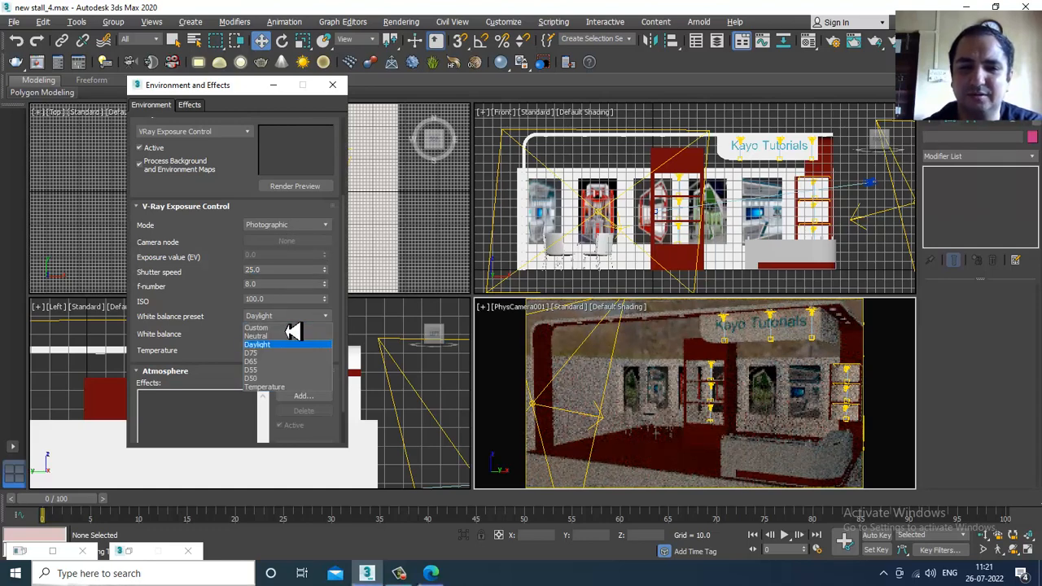
left_click(279, 386)
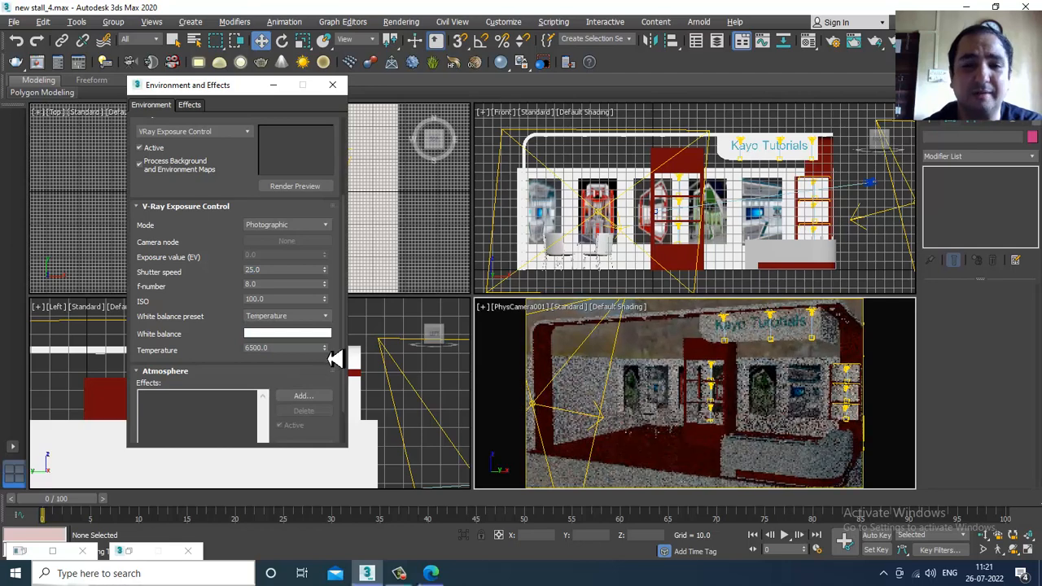
left_click_drag(327, 356, 341, 302)
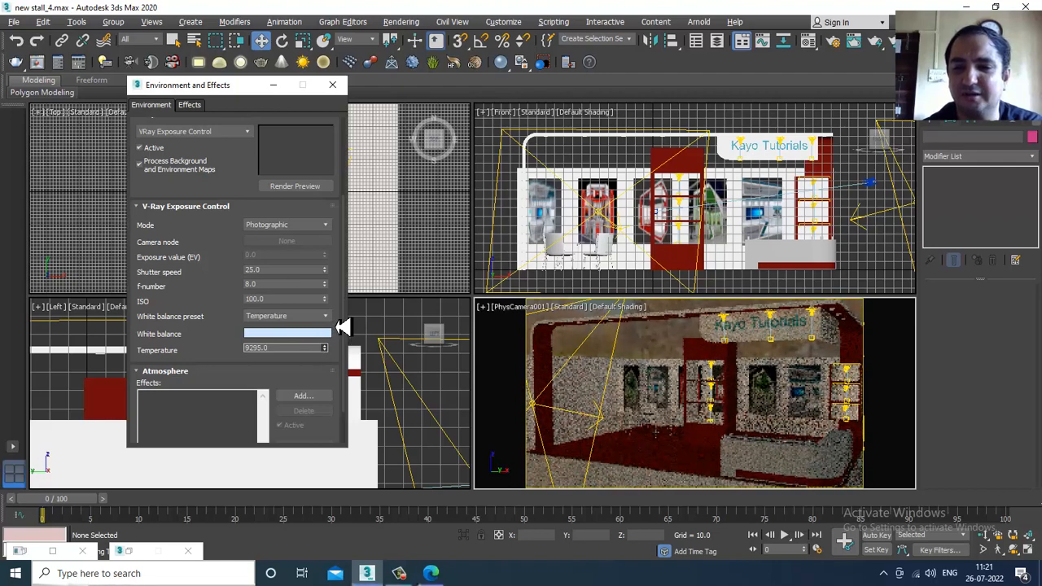
left_click_drag(339, 330, 340, 317)
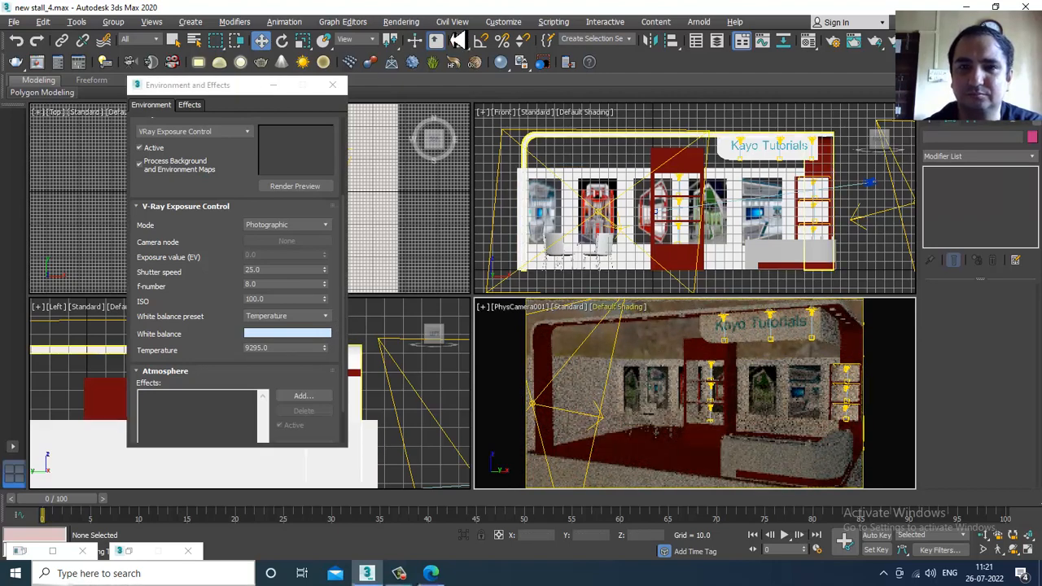
Step: Render the camera view to check the temperature-based white balance, and close the frame buffer
left_click(401, 22)
left_click(406, 46)
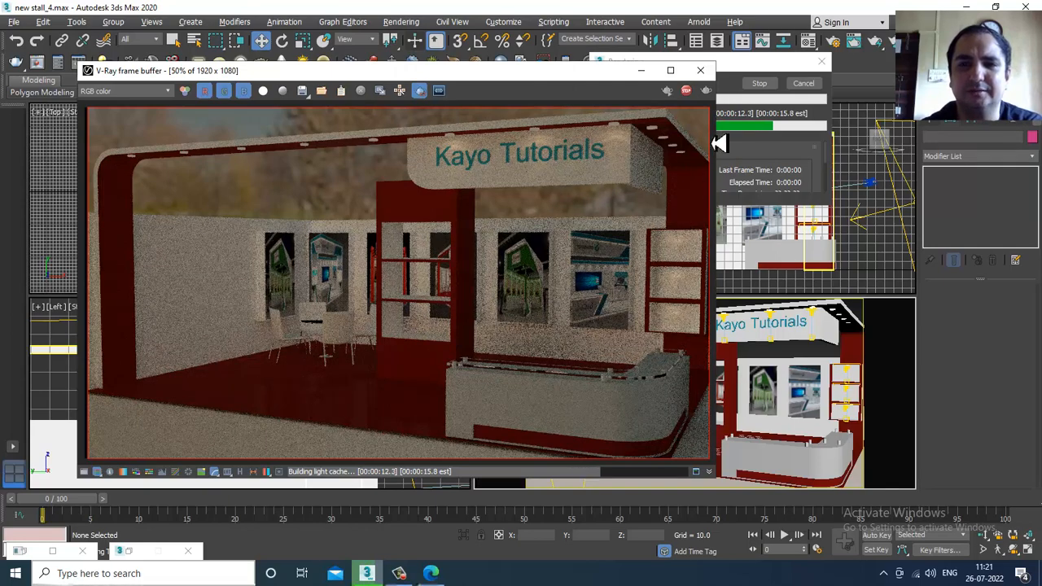
left_click(704, 72)
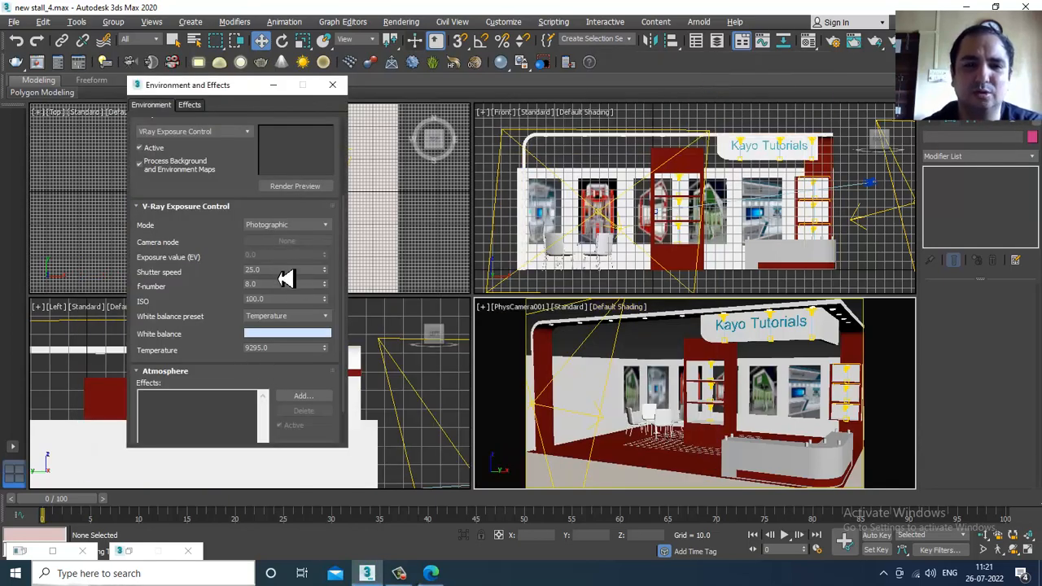
Step: Set the exposure control's white balance preset to Custom and restart V-Ray IPR in the PhysCamera001 viewport
left_click(308, 317)
left_click(303, 338)
left_click(594, 330)
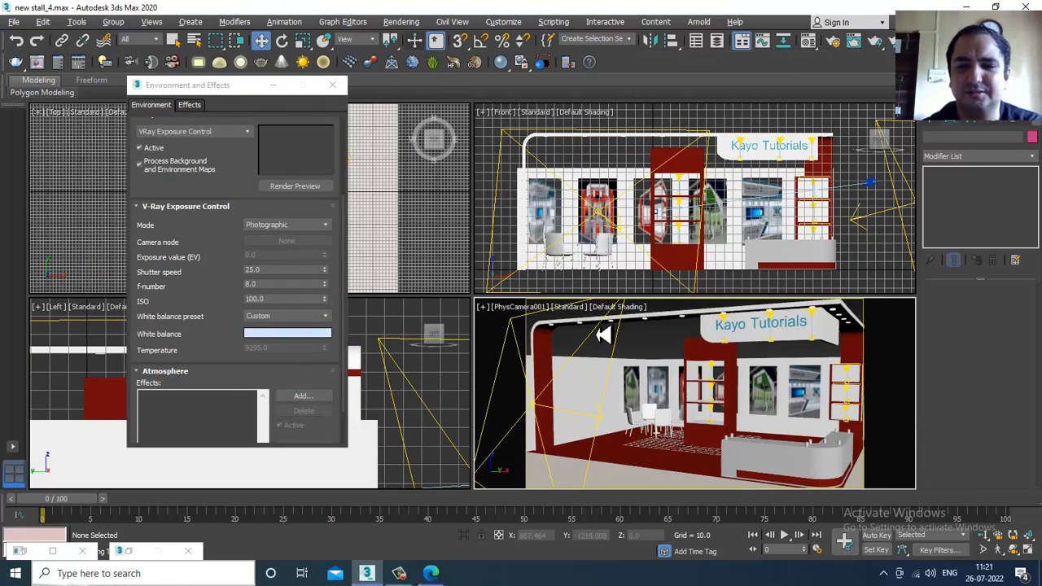
left_click(556, 308)
left_click(594, 334)
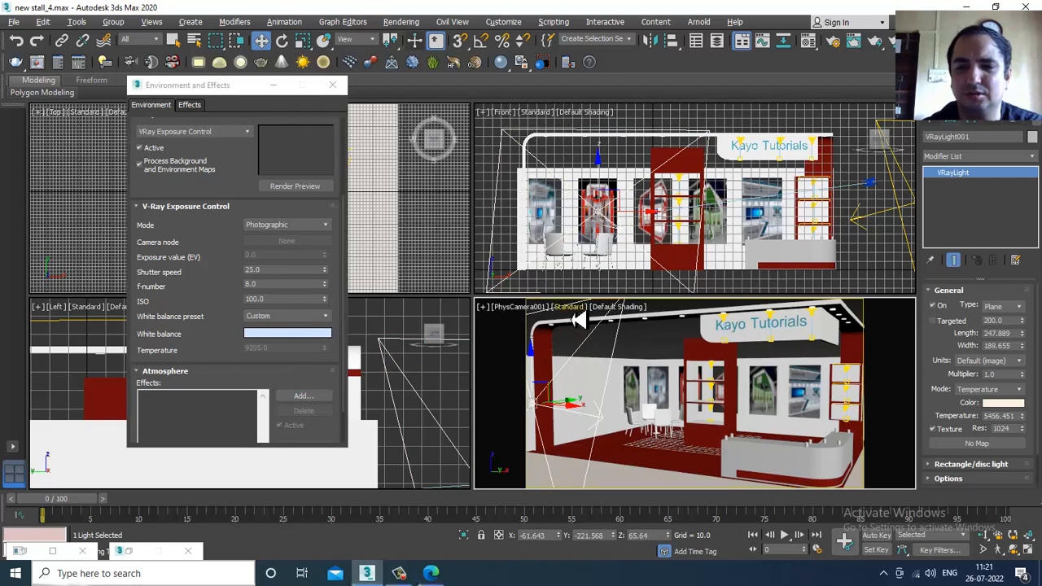
left_click(568, 307)
left_click(591, 330)
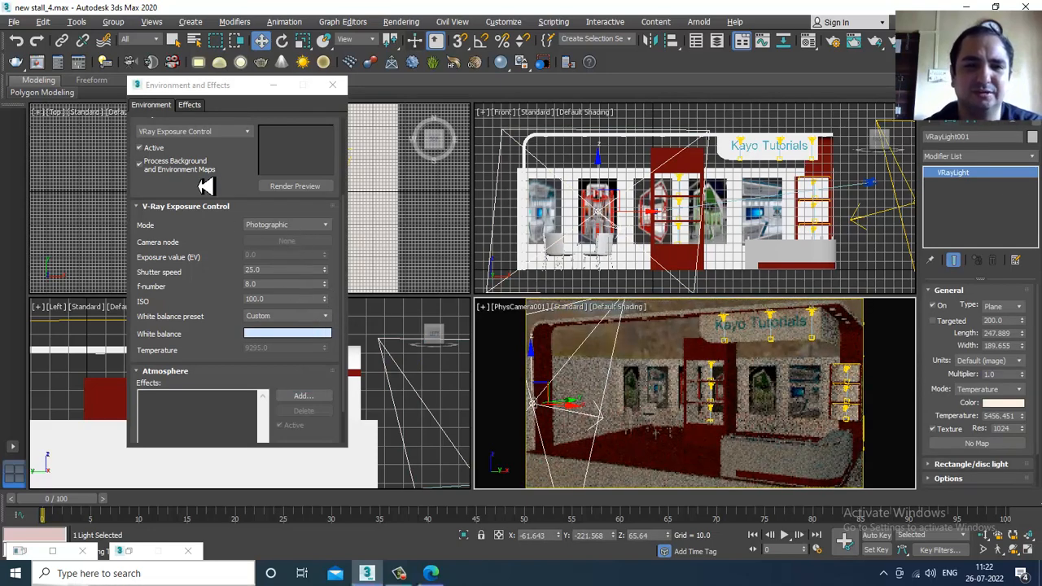
Step: Switch the scene's exposure control to no exposure control and deselect the light
scroll(220, 150, "up", 3)
left_click(208, 246)
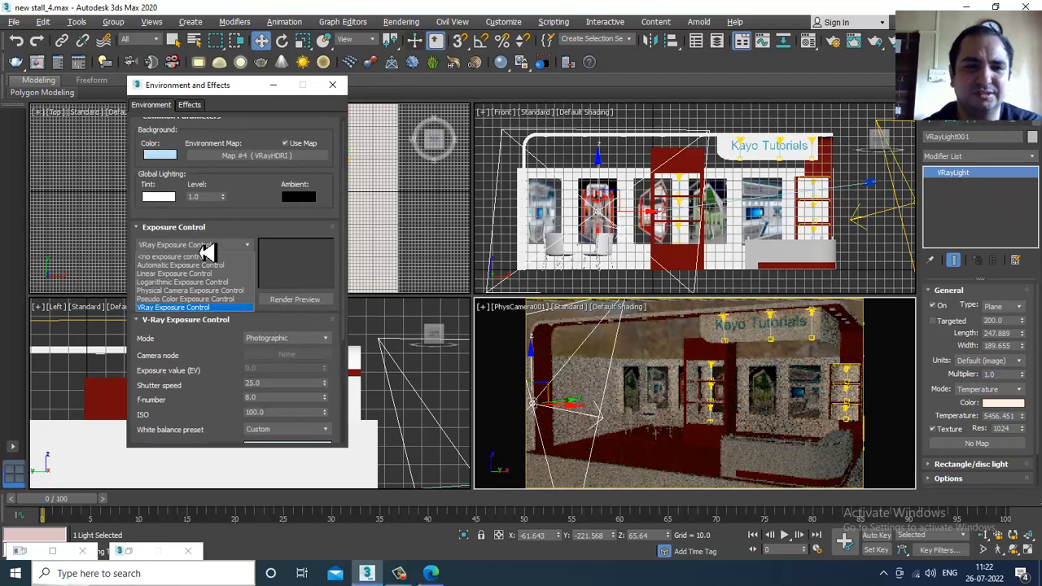
left_click(210, 256)
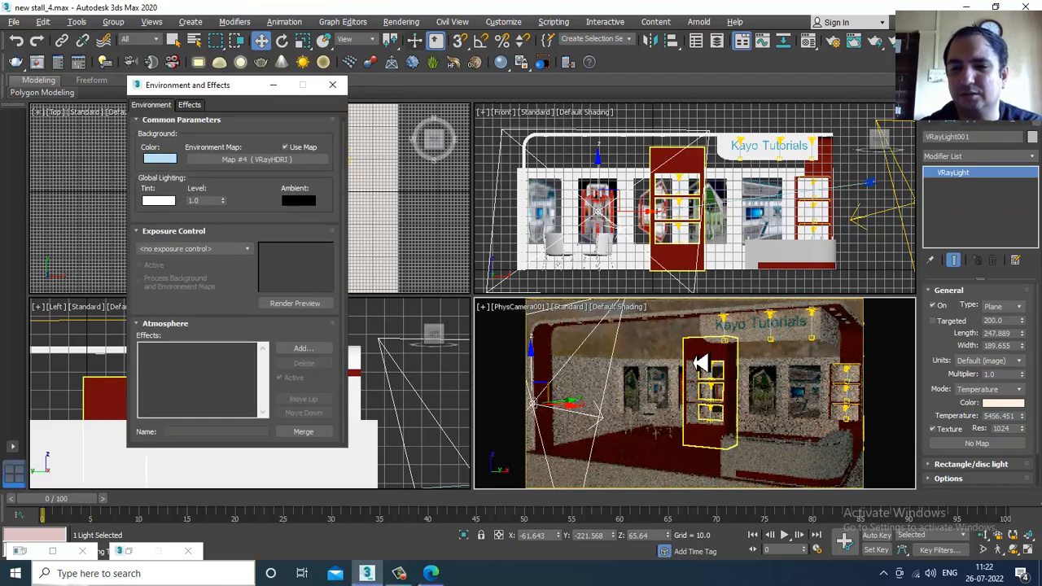
left_click(662, 354)
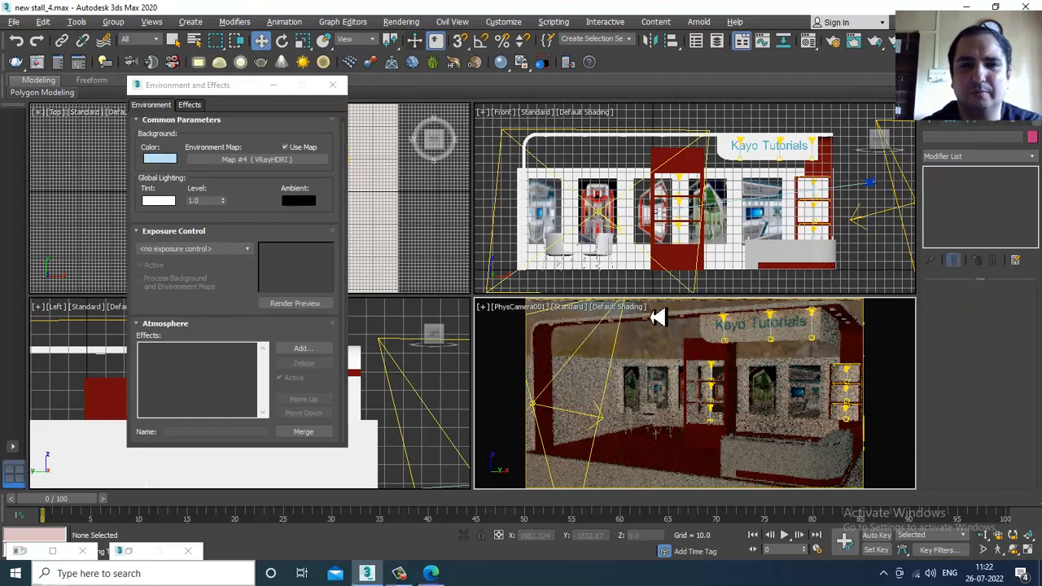
Step: Test-render the camera view without exposure control, stop the render and close the frame buffer
left_click(400, 21)
left_click(415, 37)
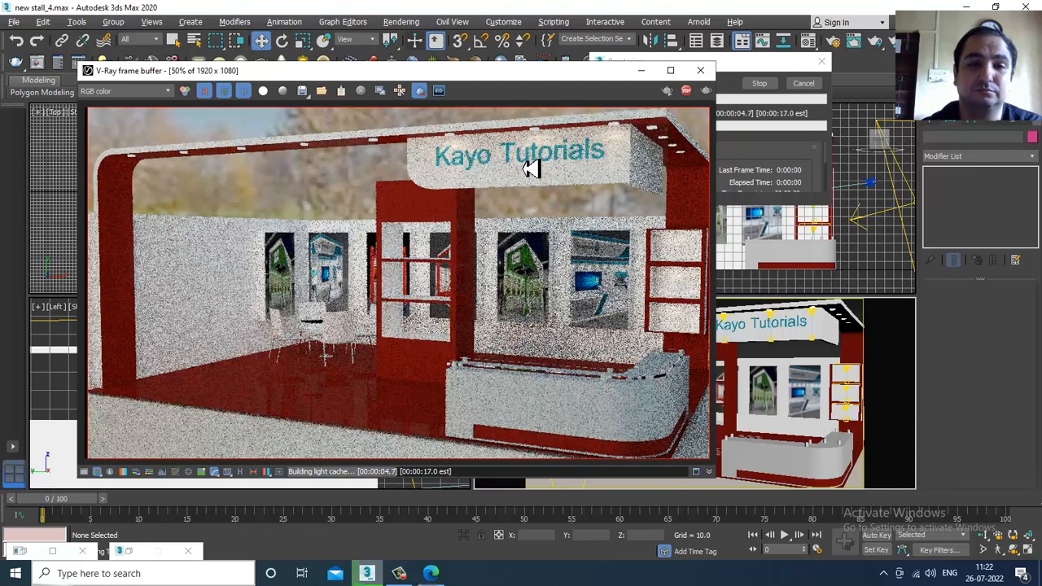
left_click(762, 83)
left_click(709, 72)
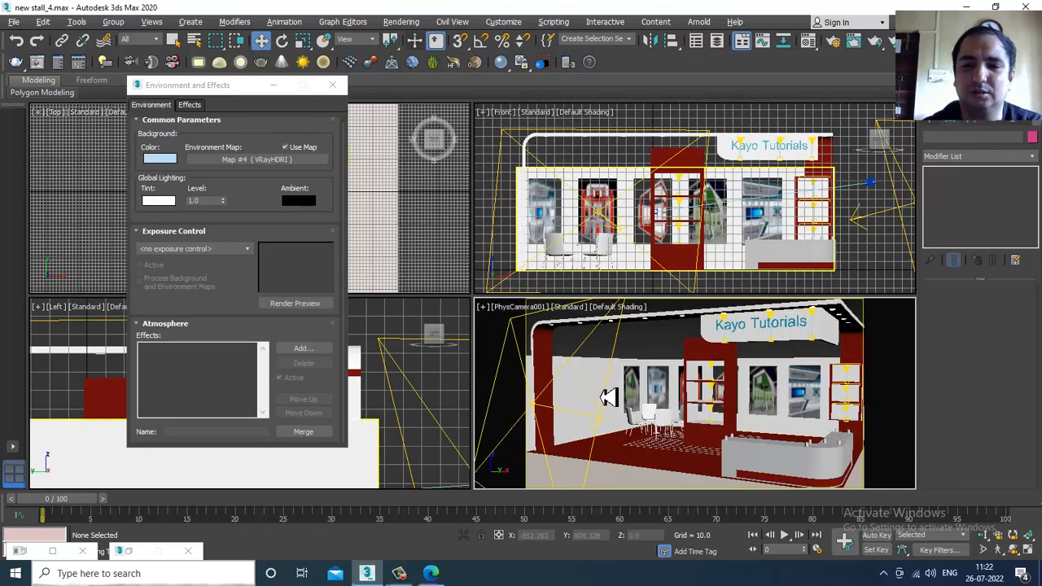
Step: Select VRayLight001 and assign the environment's VRayHDRI Map #4 to its texture slot
left_click(623, 361)
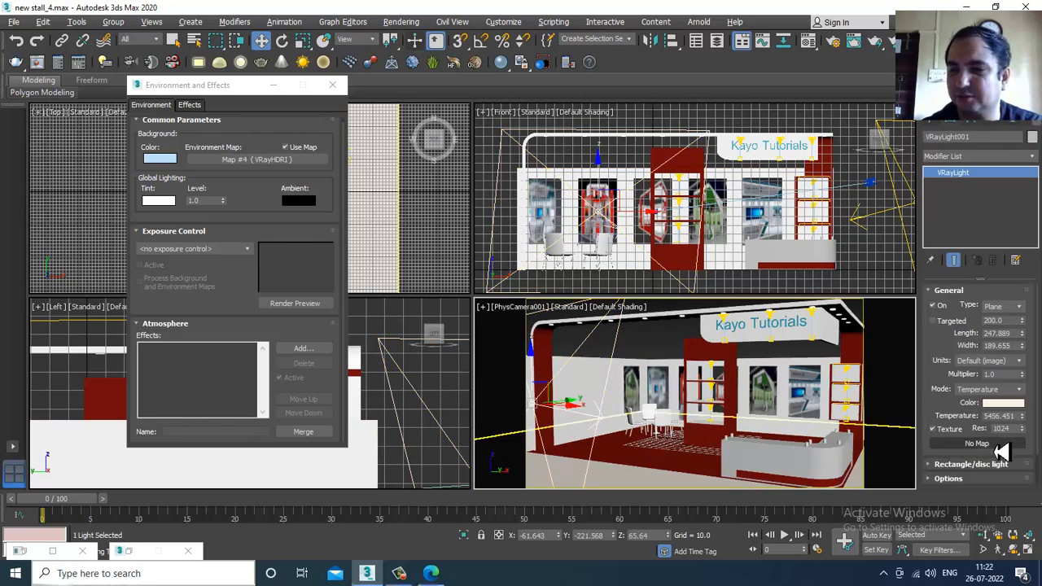
left_click(280, 162)
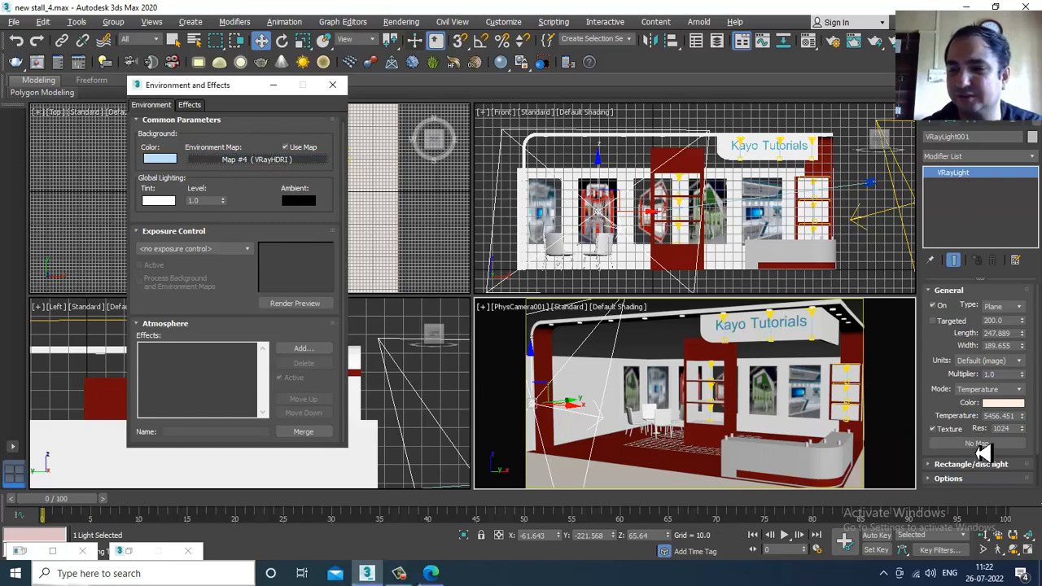
left_click_drag(983, 453, 981, 446)
left_click(499, 326)
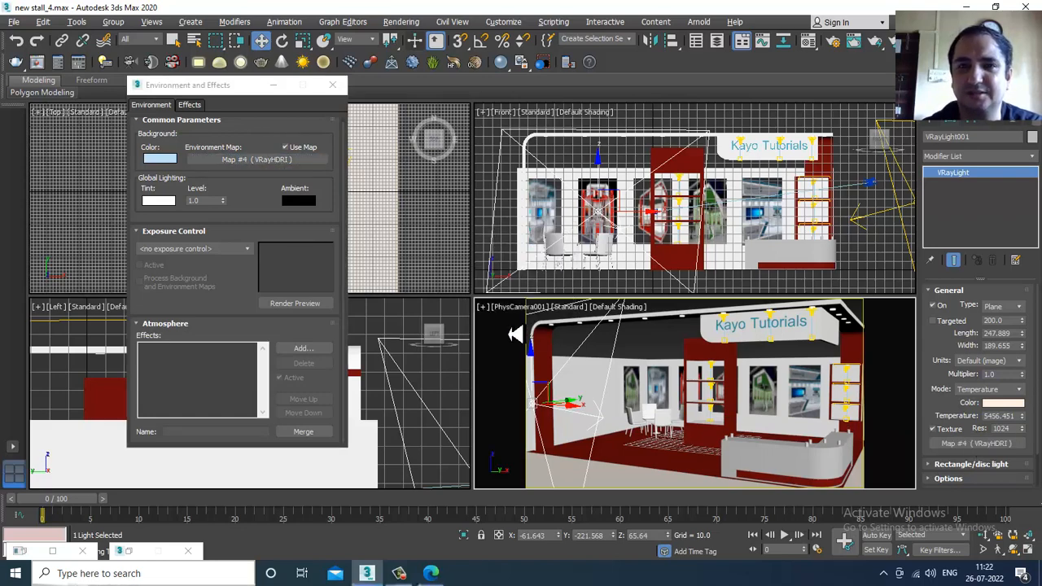
Step: Test-render the camera view with the HDRI-textured VRayLight001 and close the frame buffer
left_click(401, 22)
left_click(427, 46)
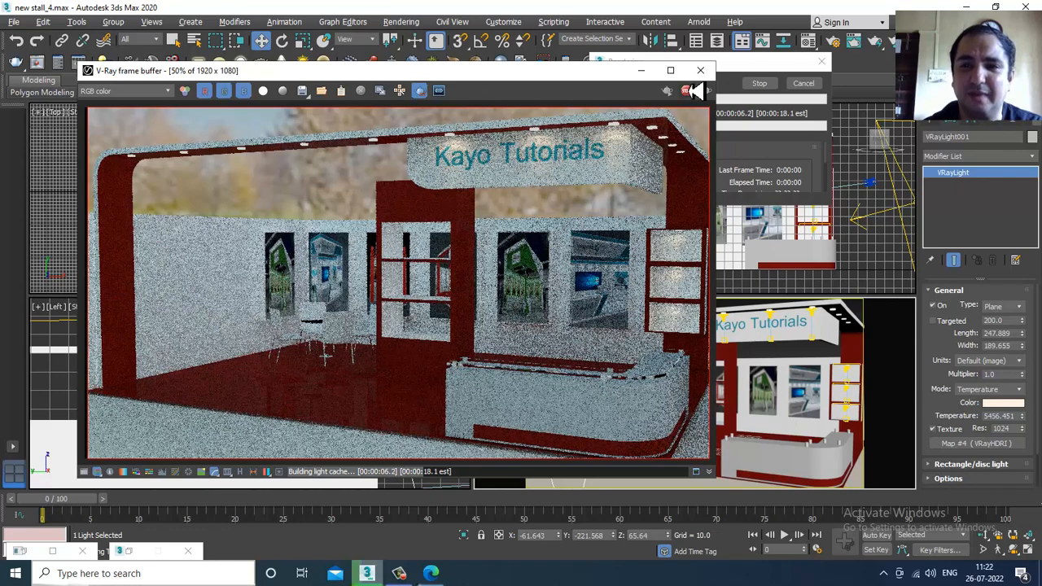
left_click(705, 75)
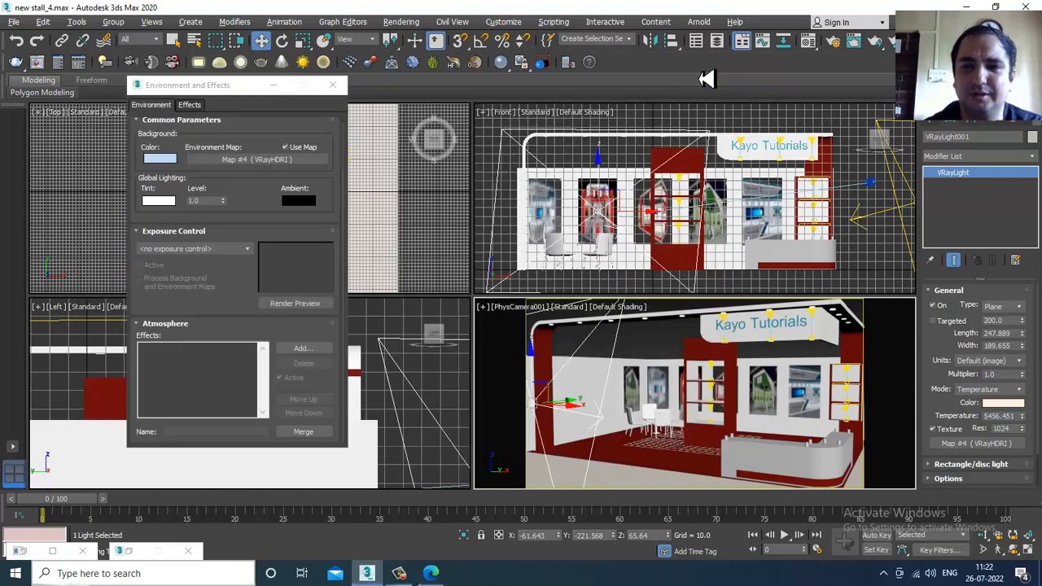
Step: Clear the texture map from VRayLight001 and set its multiplier to 1.5
right_click(995, 444)
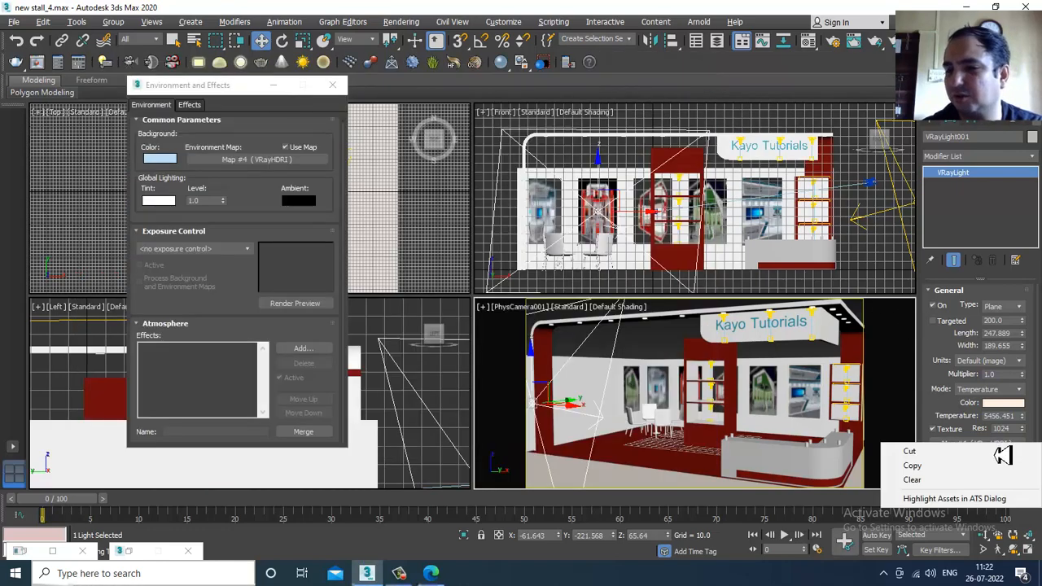
left_click(930, 480)
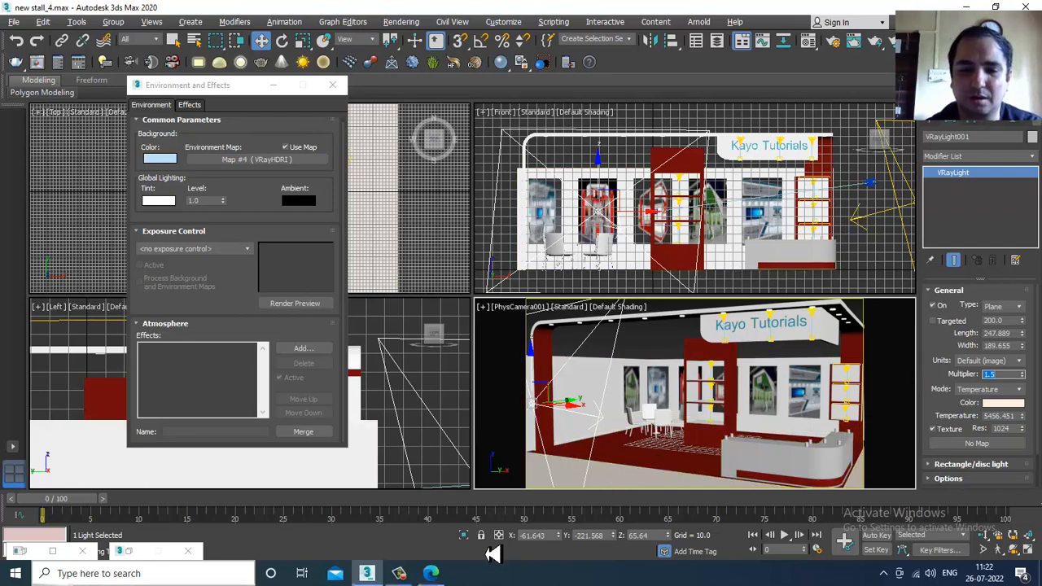
left_click(398, 573)
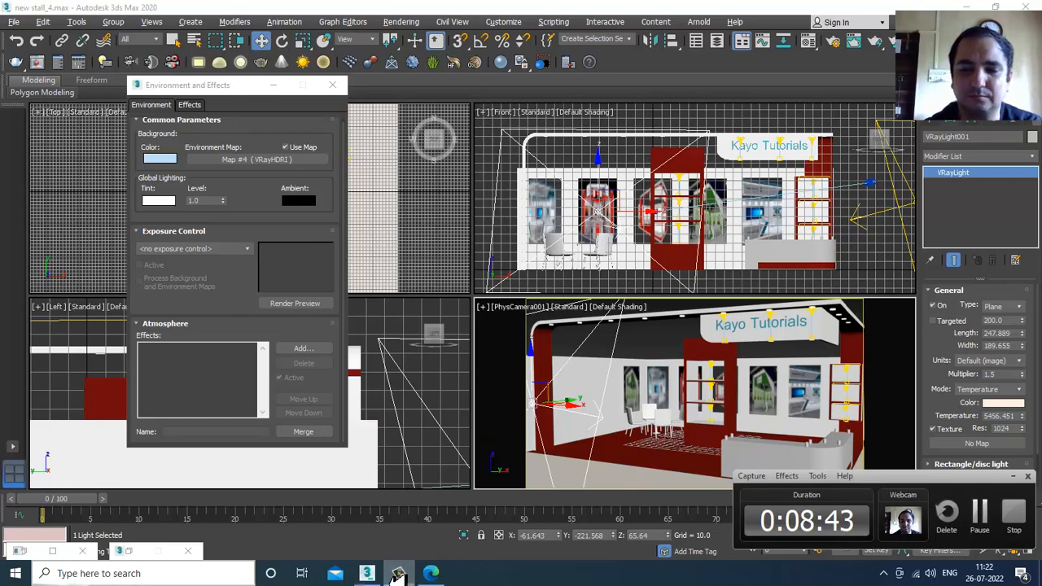
Step: Minimize the Environment and Effects window, deselect the light and show the camera viewport maximized as a perspective view
left_click(398, 573)
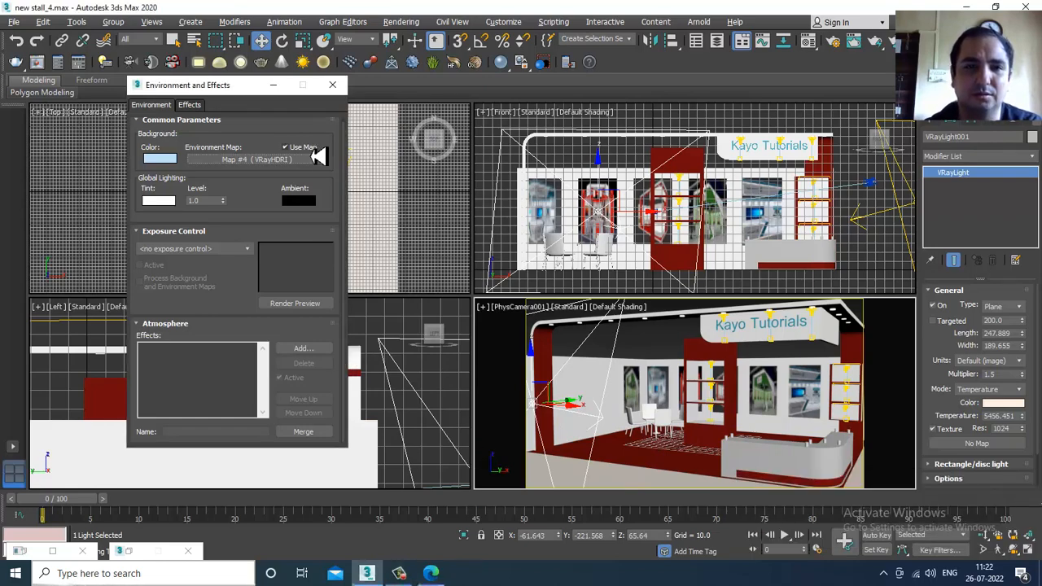
left_click(273, 85)
left_click(627, 342)
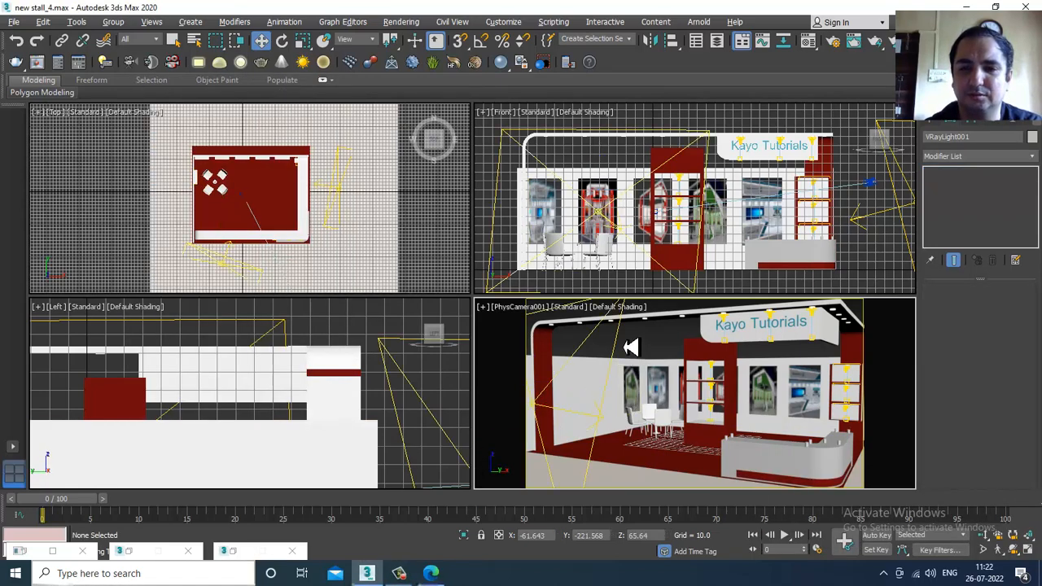
left_click(627, 277)
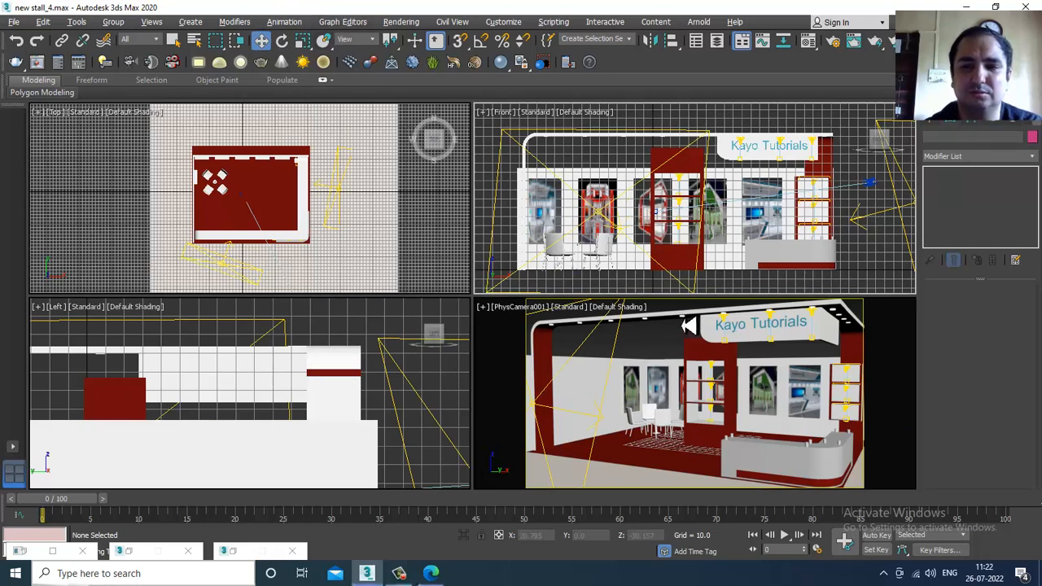
key("alt+w")
key("alt+w")
left_click(661, 353)
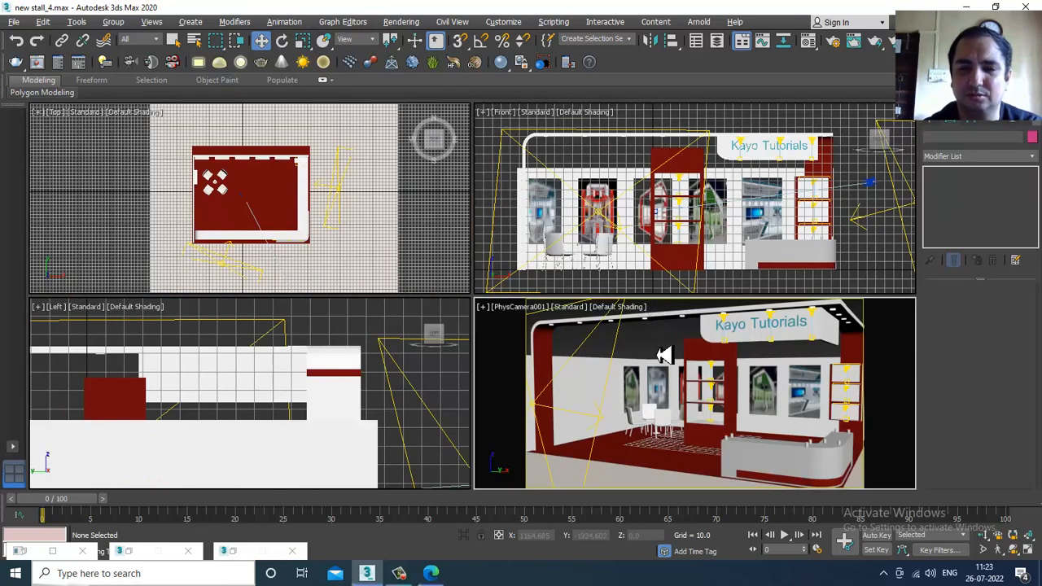
key("alt+w")
key("p")
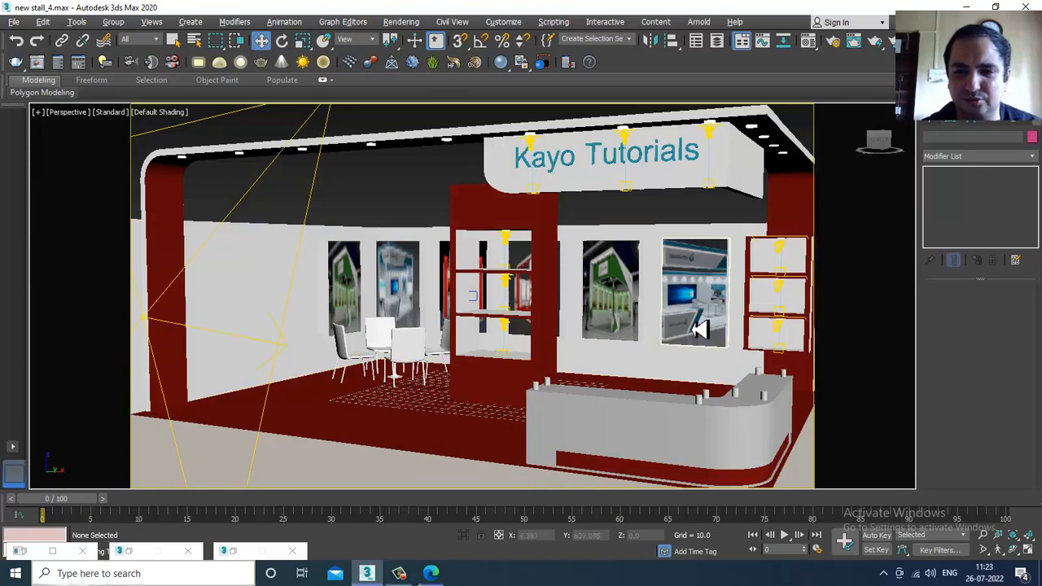
Step: Set the intensity value of VRayIES004, the light above the start of the Kayo Tutorials sign, to about 184.29 lm
scroll(692, 329, "down", 5)
middle_click_drag(686, 330, 610, 330, "alt")
scroll(606, 330, "up", 5)
middle_click_drag(549, 305, 584, 311)
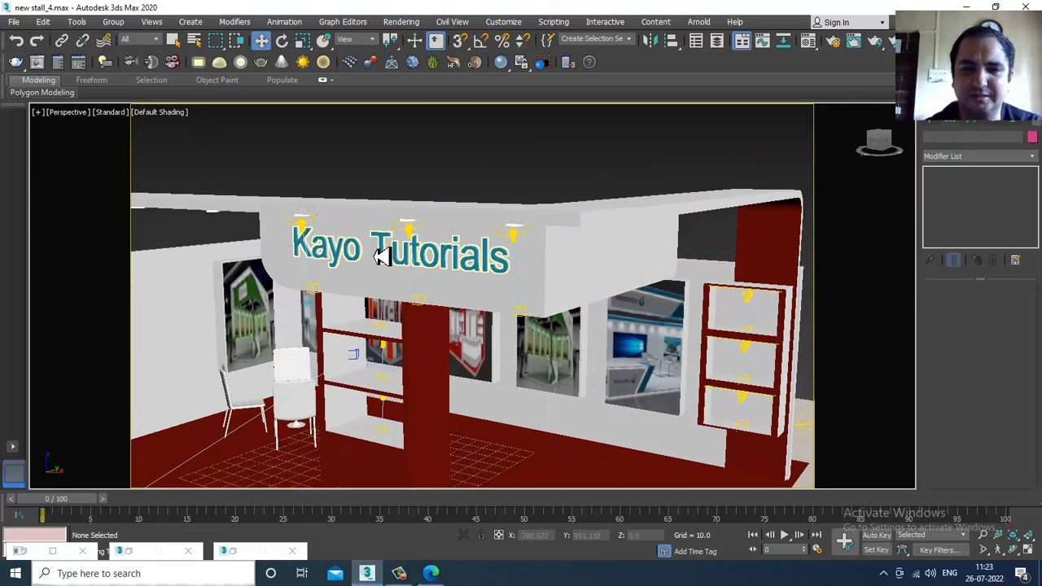
left_click(304, 231)
left_click_drag(987, 443, 969, 208)
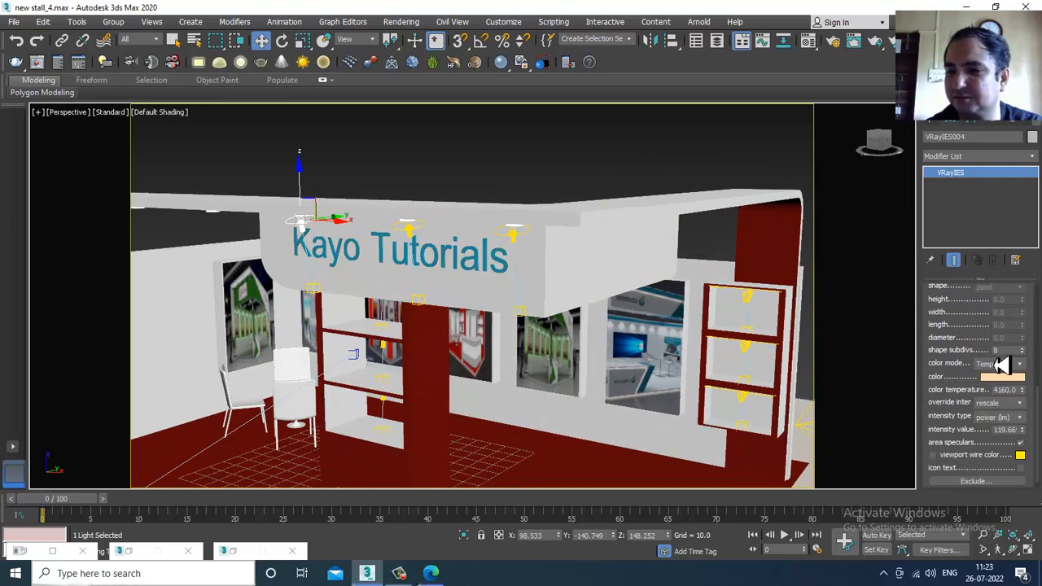
left_click_drag(947, 429, 958, 348)
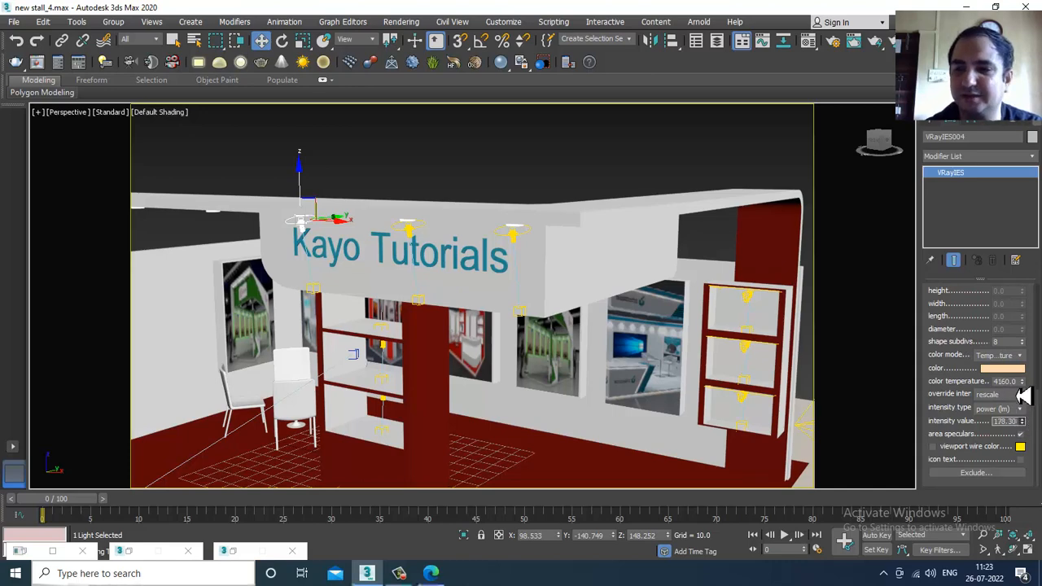
Step: Set the intensity value of the other two sign lights, VRayIES005 and VRayIES006, to 184 lm
left_click(413, 238)
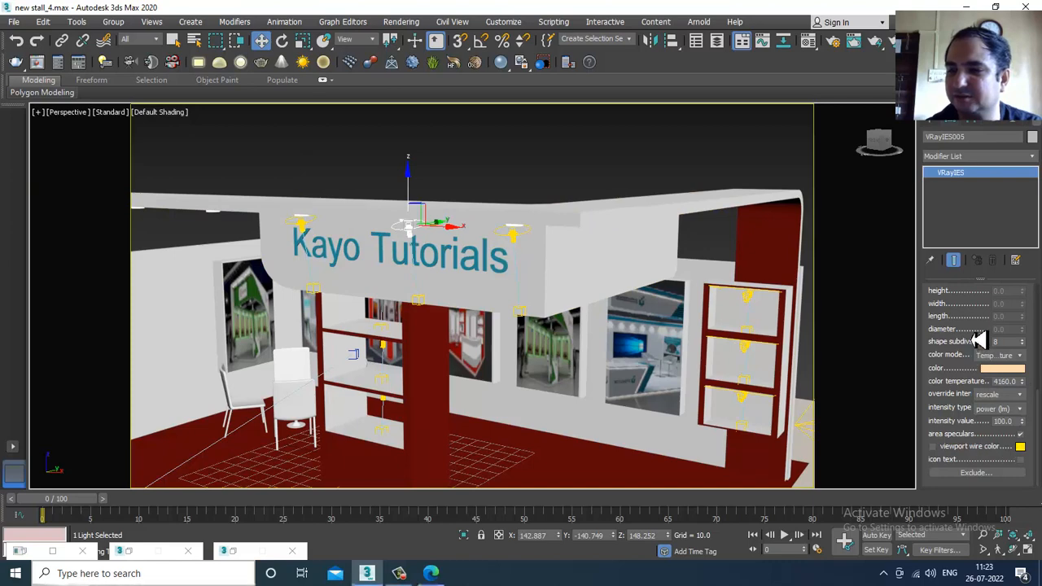
left_click_drag(973, 340, 975, 345)
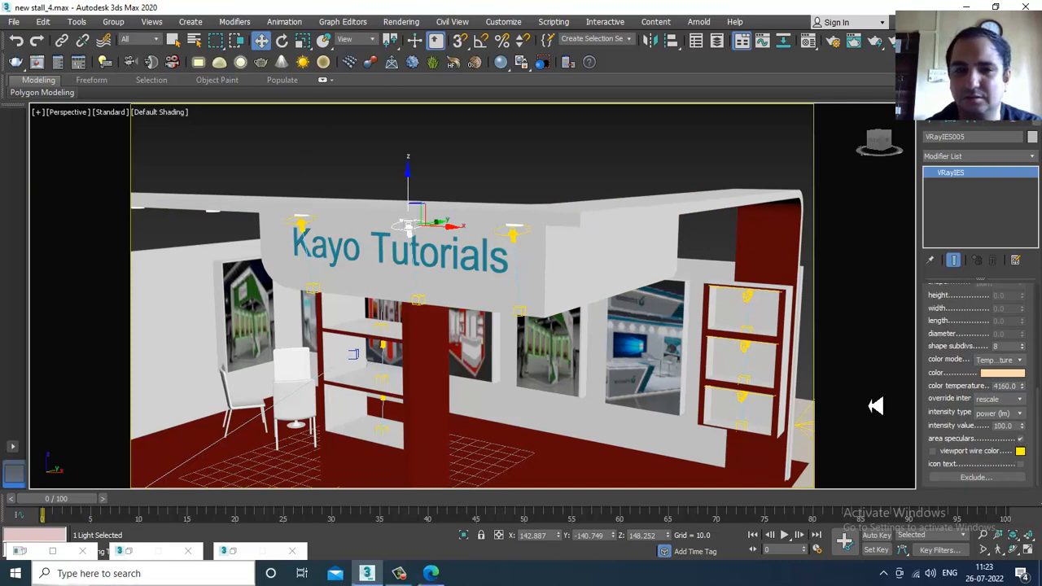
left_click(307, 232)
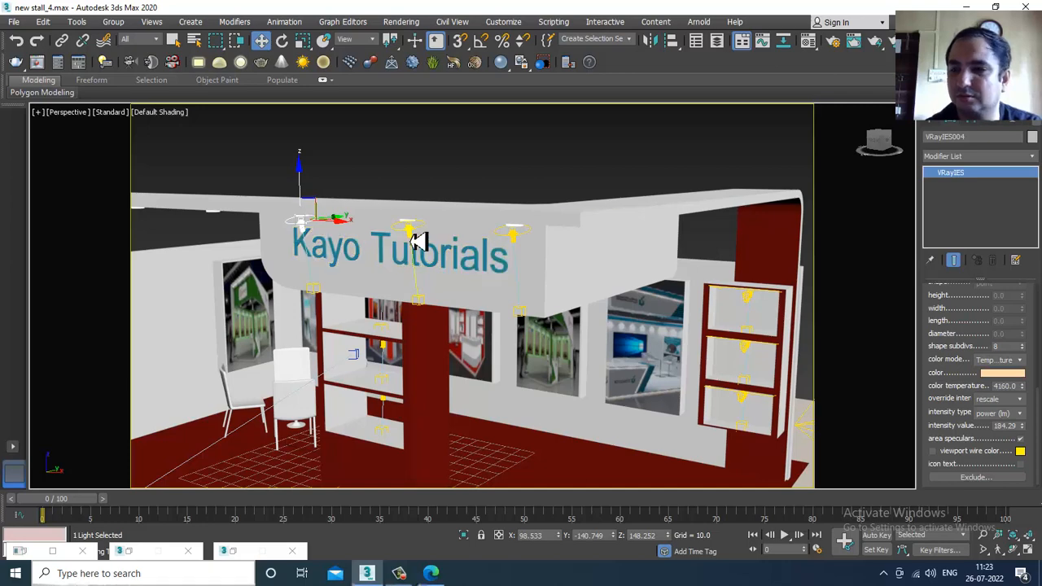
left_click(413, 235)
double_click(1003, 426)
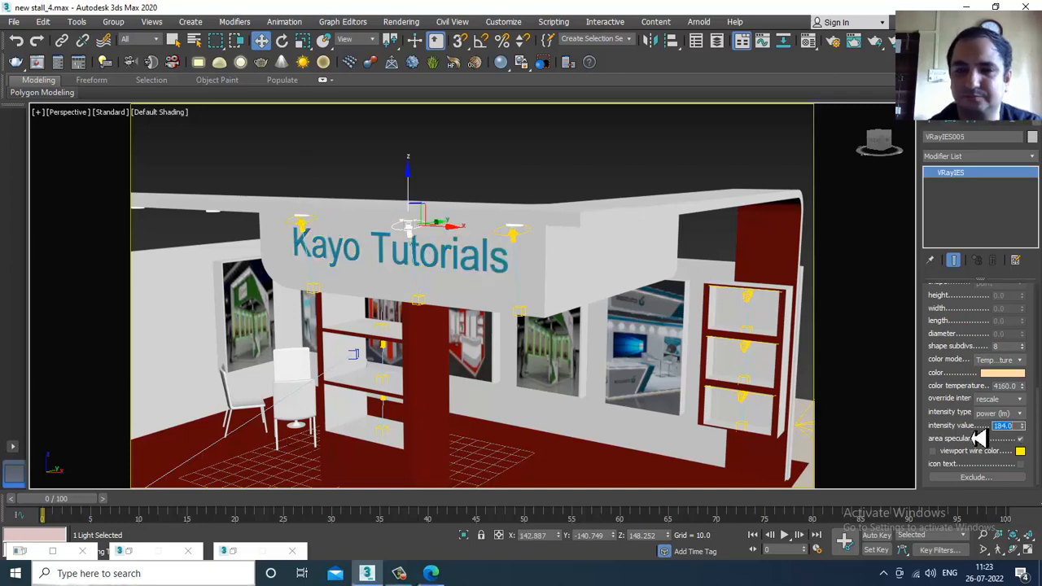
left_click(516, 241)
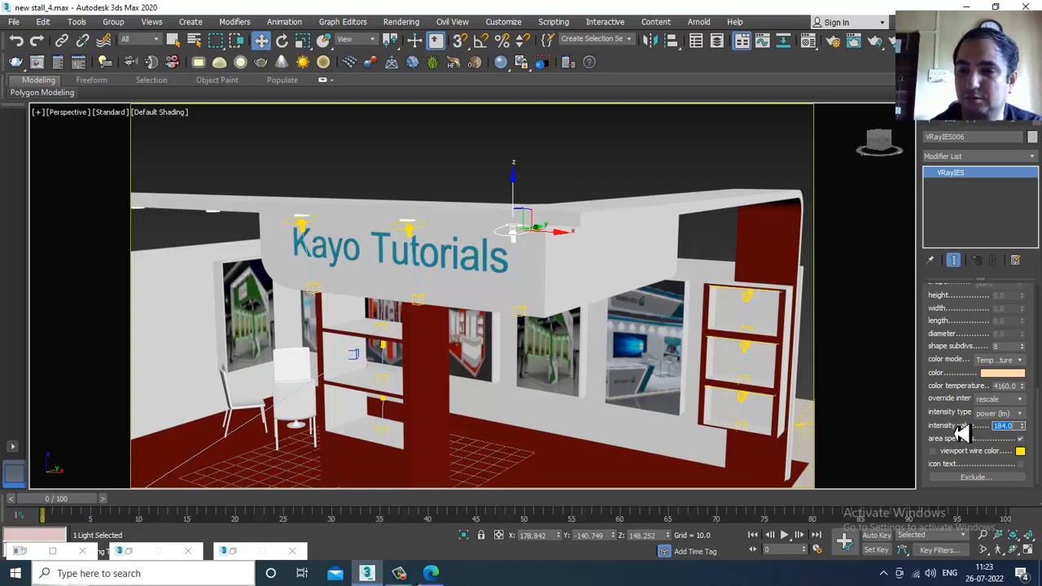
Step: Set the intensity value of VRayIES001, in the top compartment of the wall shelf, to about 59.8 lm
middle_click_drag(656, 337, 512, 295, "alt")
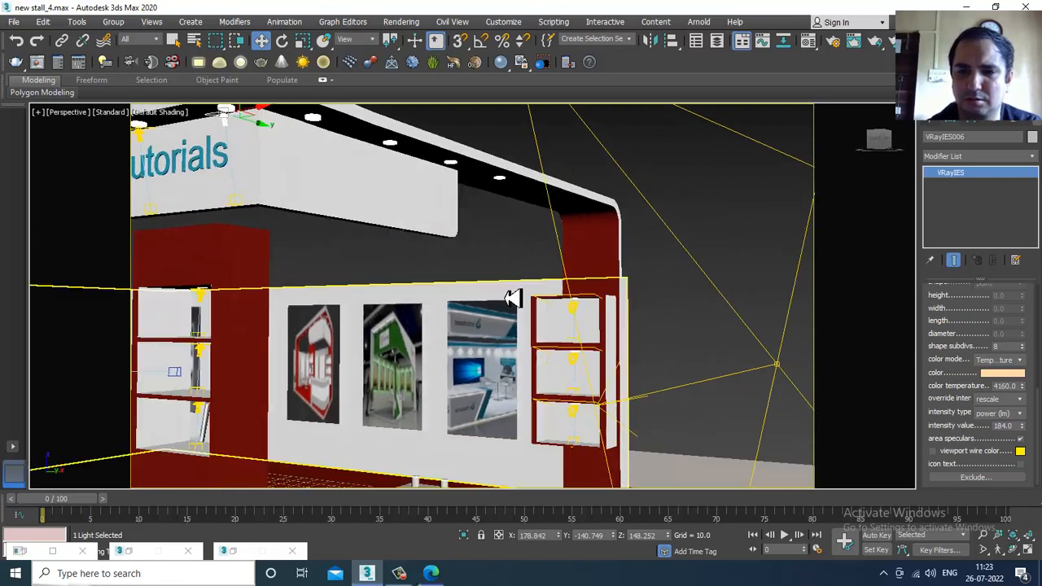
left_click(578, 317)
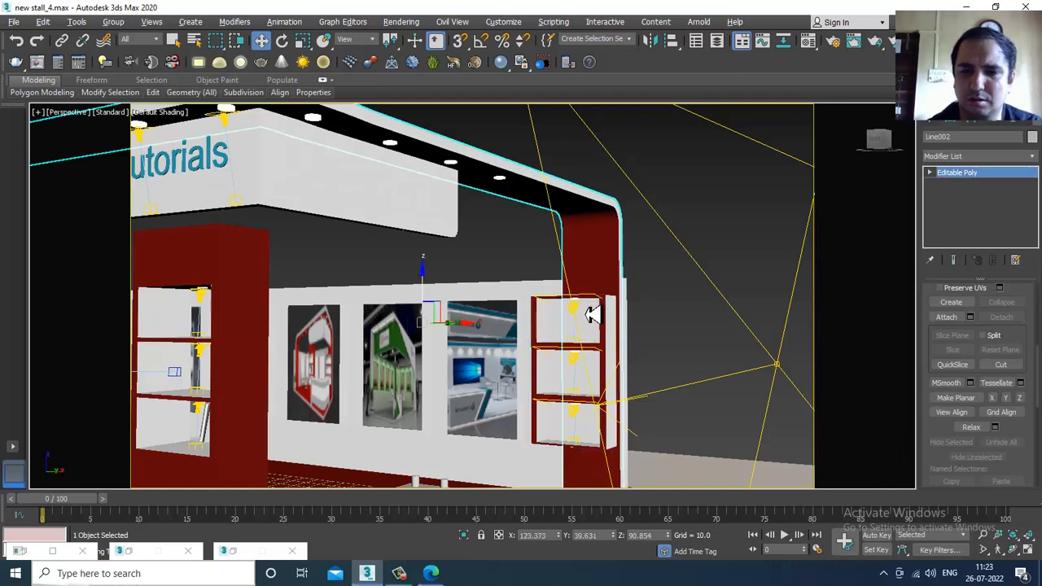
scroll(582, 317, "up", 5)
left_click(539, 313)
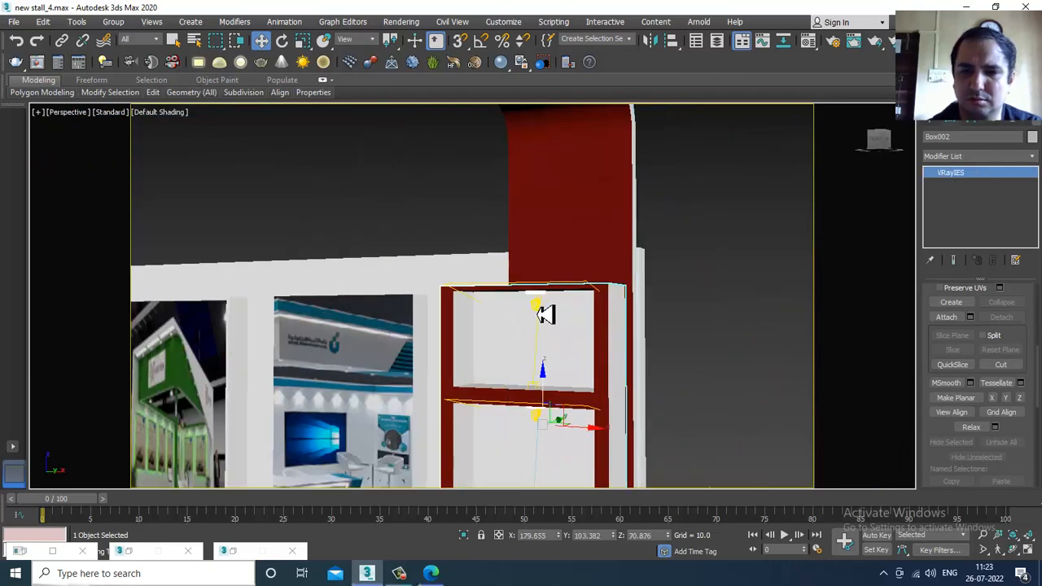
left_click_drag(1023, 431, 1022, 428)
Step: Set the wall shelf's middle light, VRayIES002, to about 59.8 lm and its bottom light, VRayIES003, to about 60.32 lm
middle_click_drag(595, 330, 567, 250)
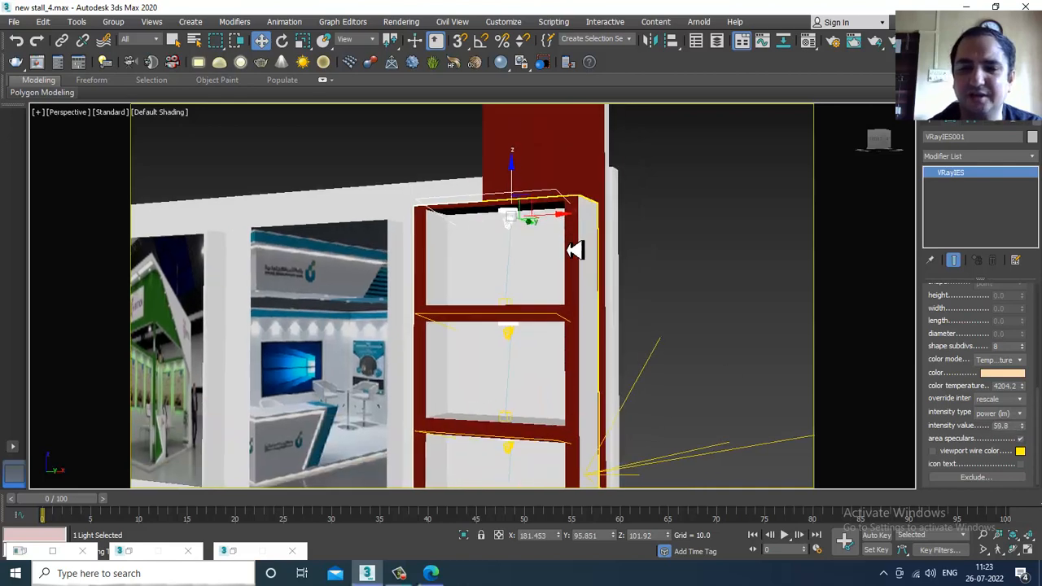
left_click(510, 338)
left_click_drag(1022, 435, 1028, 423)
middle_click_drag(627, 365, 558, 226)
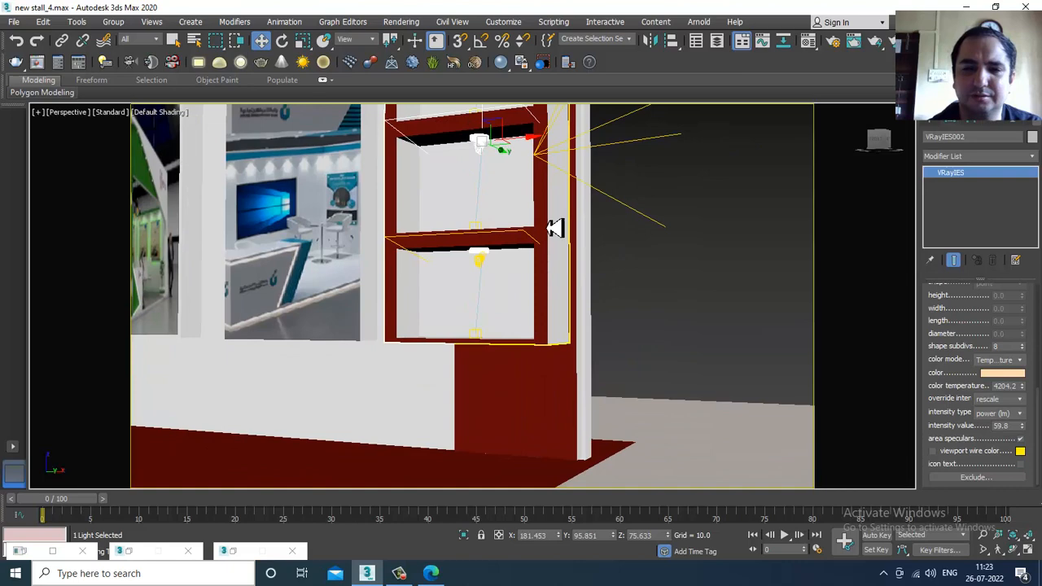
left_click(487, 267)
mouse_move(1028, 434)
left_mouse_down()
mouse_move(1025, 414)
mouse_move(1026, 426)
left_mouse_up()
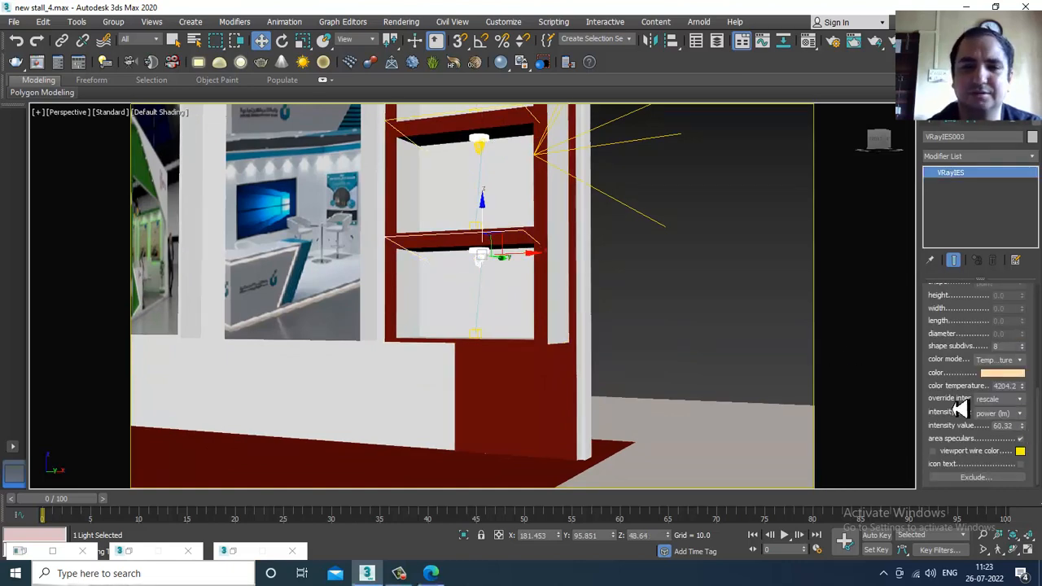
Step: Test-render the PhysCamera001 view with the adjusted IES lights and close the frame buffer
scroll(554, 288, "down", 5)
middle_click_drag(407, 297, 539, 307)
middle_click_drag(439, 272, 477, 286, "alt")
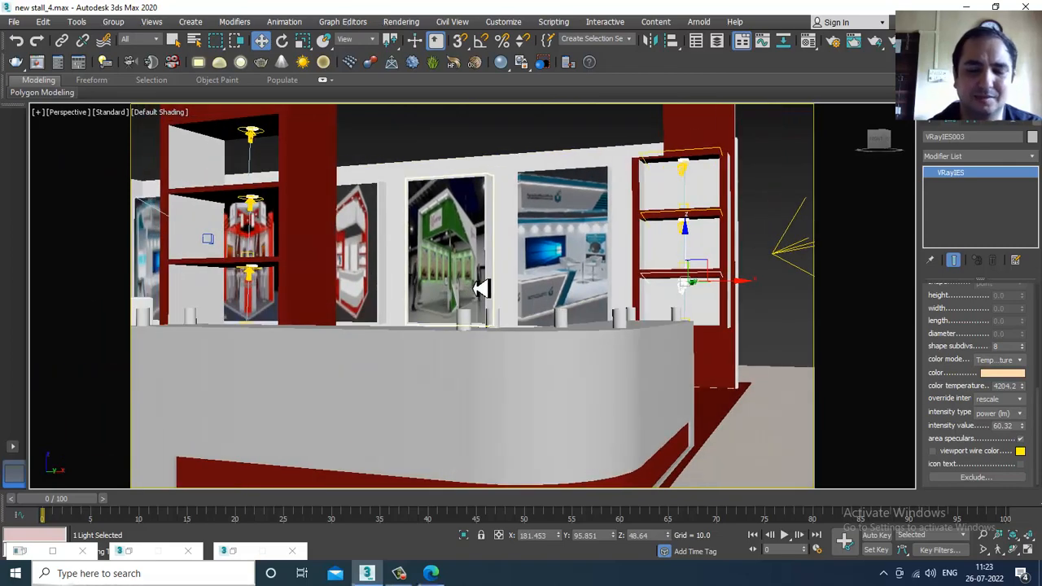
key("alt+w")
left_click(586, 397)
key("alt+w")
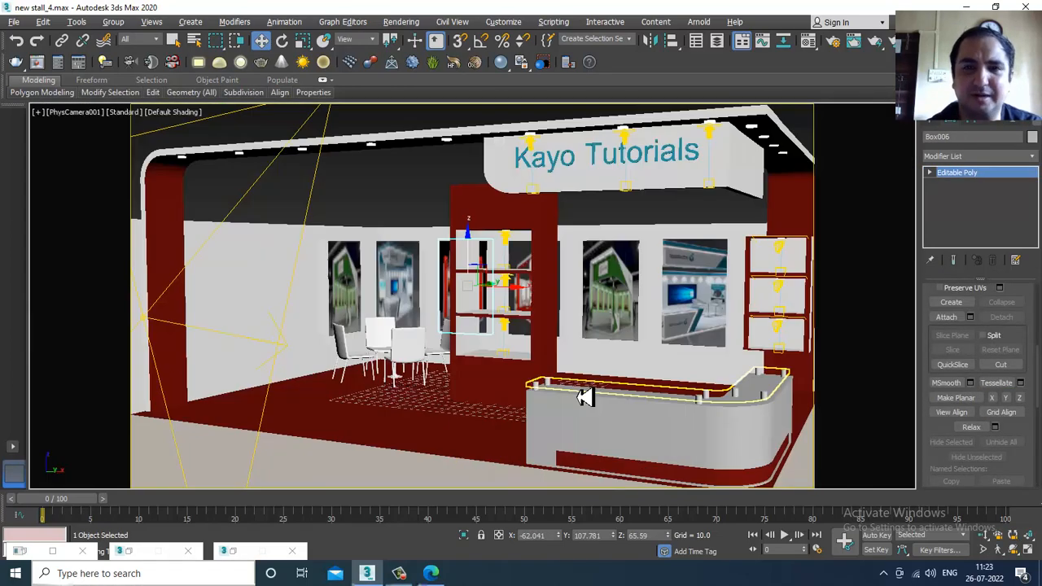
left_click(401, 22)
left_click(430, 41)
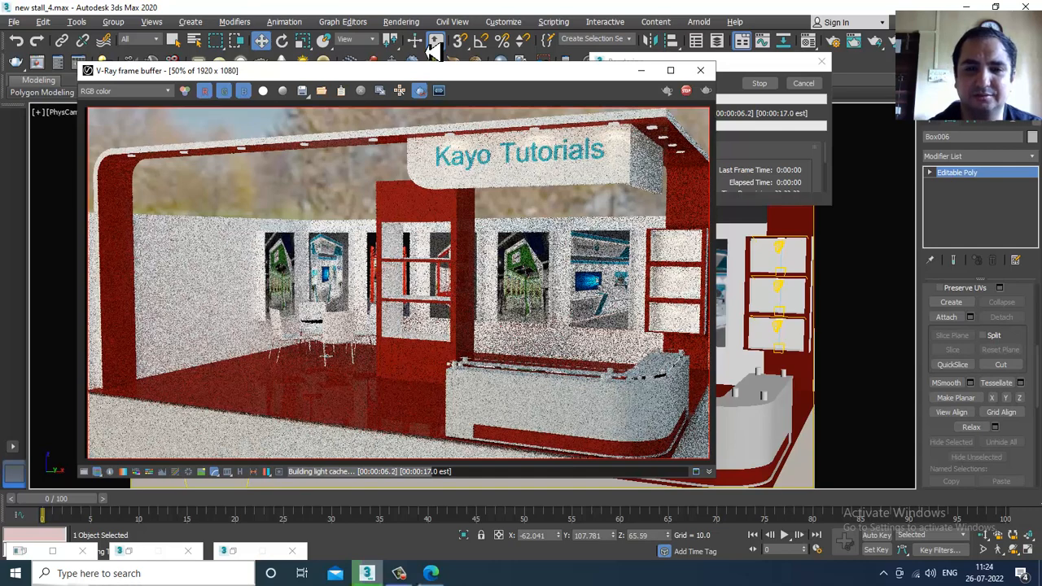
left_click(700, 70)
Step: Set the multiplier of VRayLight001 to 0.8 and expand its Options settings
left_click(187, 303)
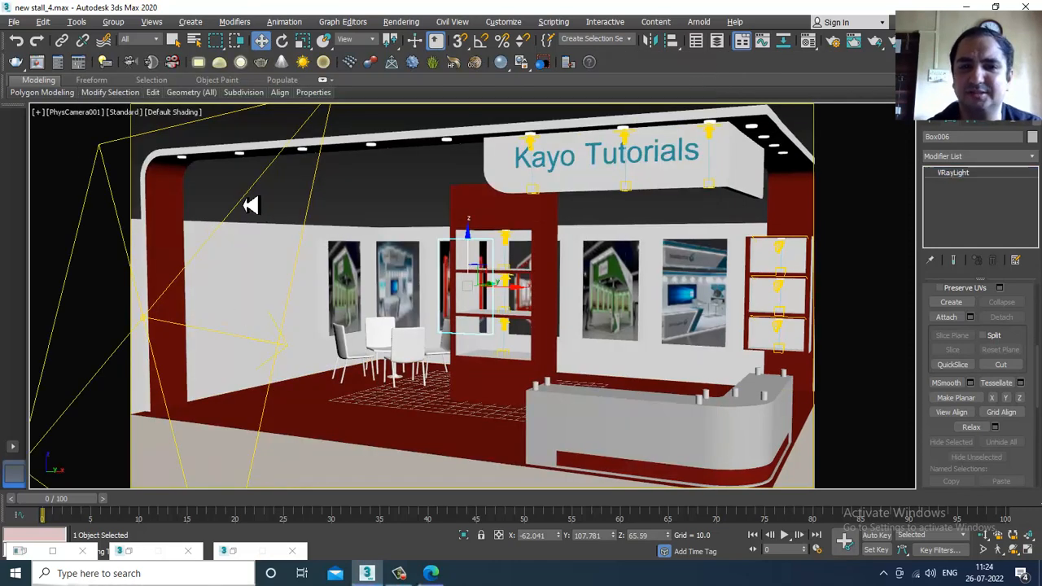
double_click(997, 374)
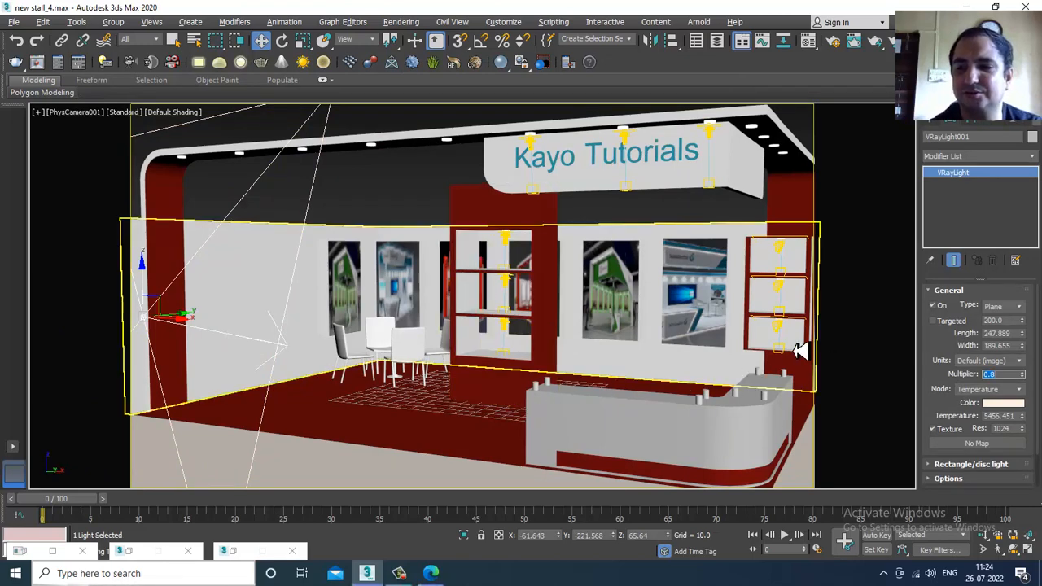
left_click(947, 478)
Step: Test-render the camera view with the dimmer VRayLight001, stop the render and close the frame buffer
left_click(400, 21)
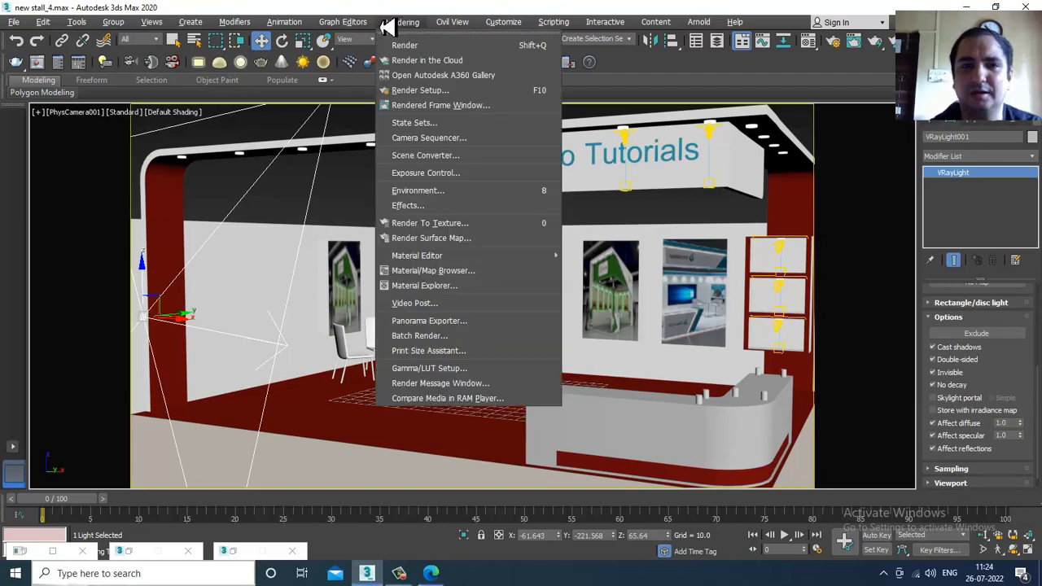
left_click(412, 40)
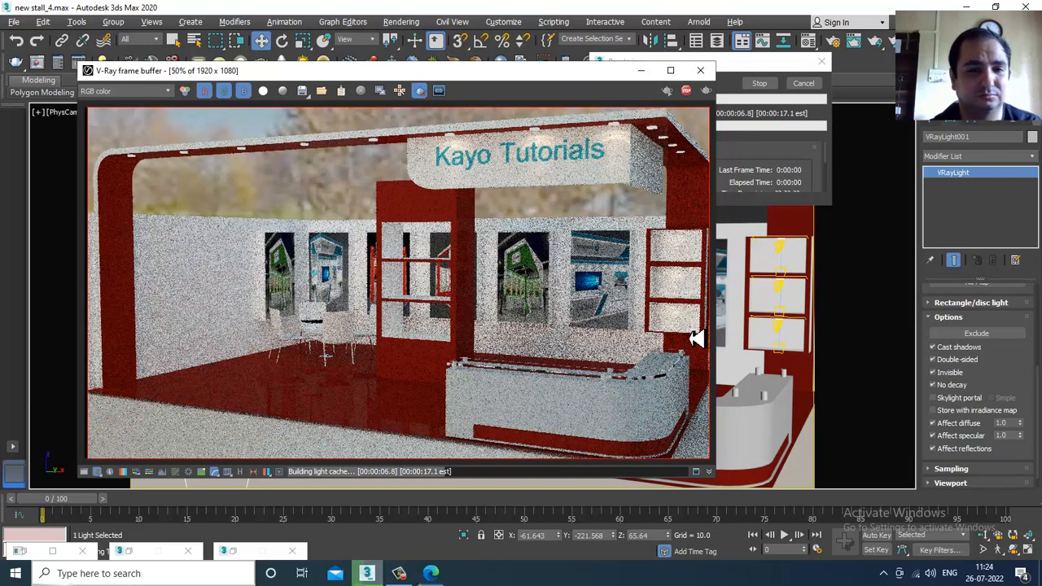
key("Escape")
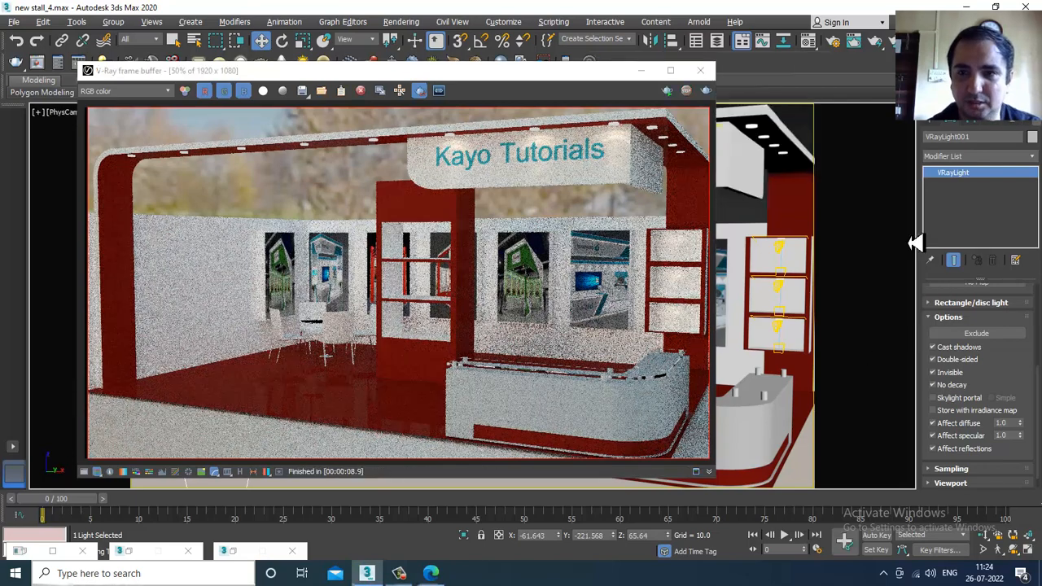
left_click(701, 71)
Step: Select the round table together with its four chairs in a perspective view from above
left_click(381, 358)
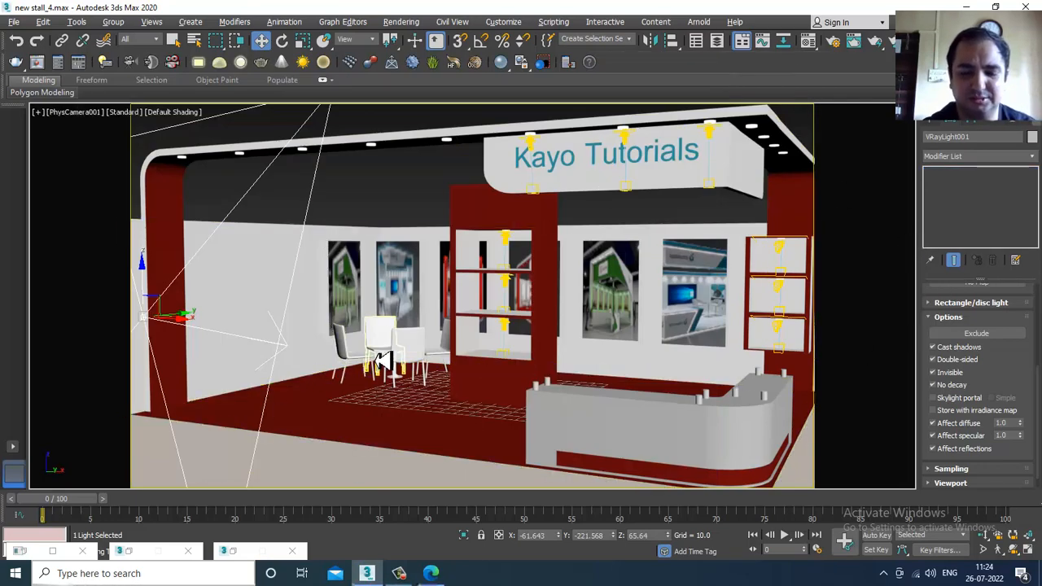
key("p")
scroll(420, 314, "down", 5)
middle_click_drag(419, 314, 449, 391, "alt")
scroll(431, 366, "up", 5)
scroll(413, 376, "up", 4)
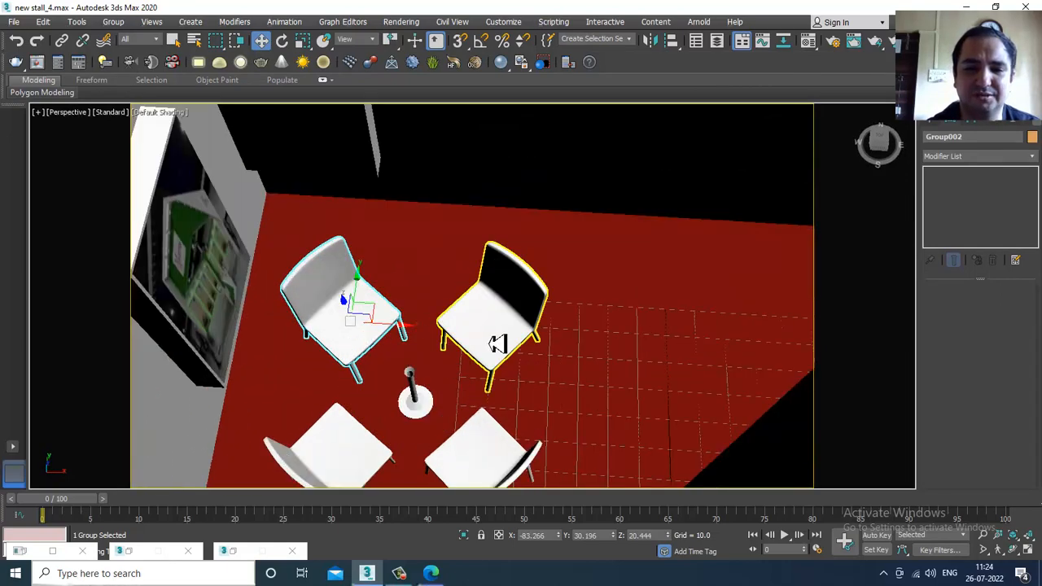
left_click(497, 344, "ctrl")
left_click(388, 346, "ctrl")
left_click(381, 457, "ctrl")
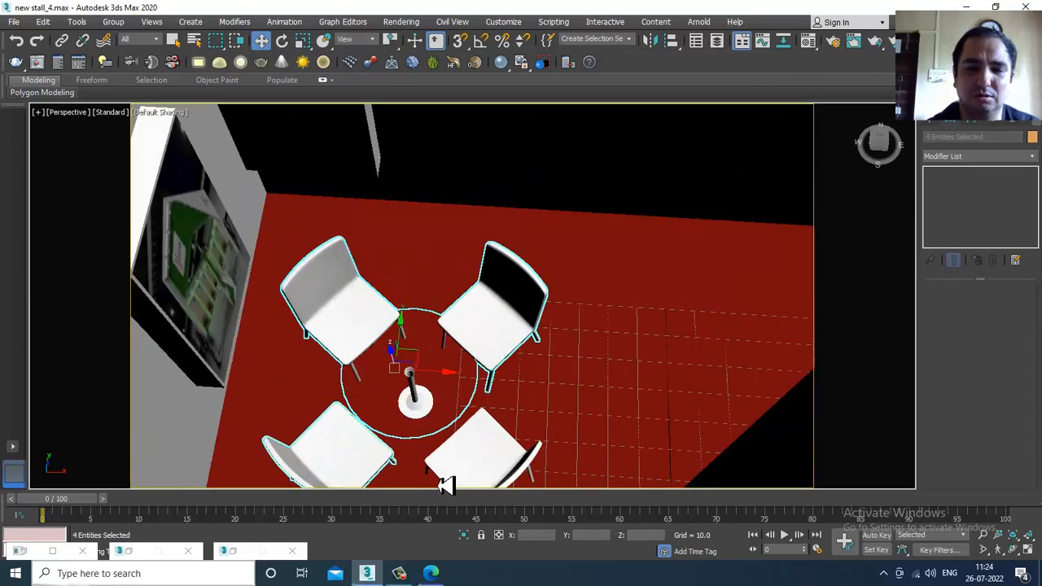
left_click(488, 476, "ctrl")
Step: Clone the table and chair set once and place the copy on the red floor nearer the stall's open front
scroll(488, 477, "down", 5)
middle_click_drag(489, 476, 505, 348, "alt")
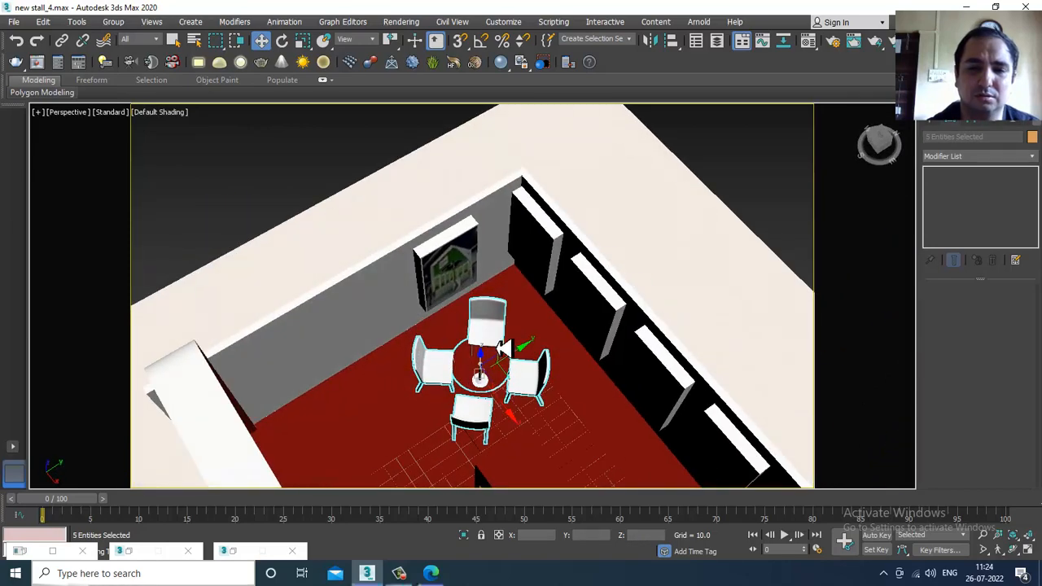
mouse_move(514, 356)
left_mouse_down()
mouse_move(484, 374)
mouse_move(505, 359)
left_mouse_up()
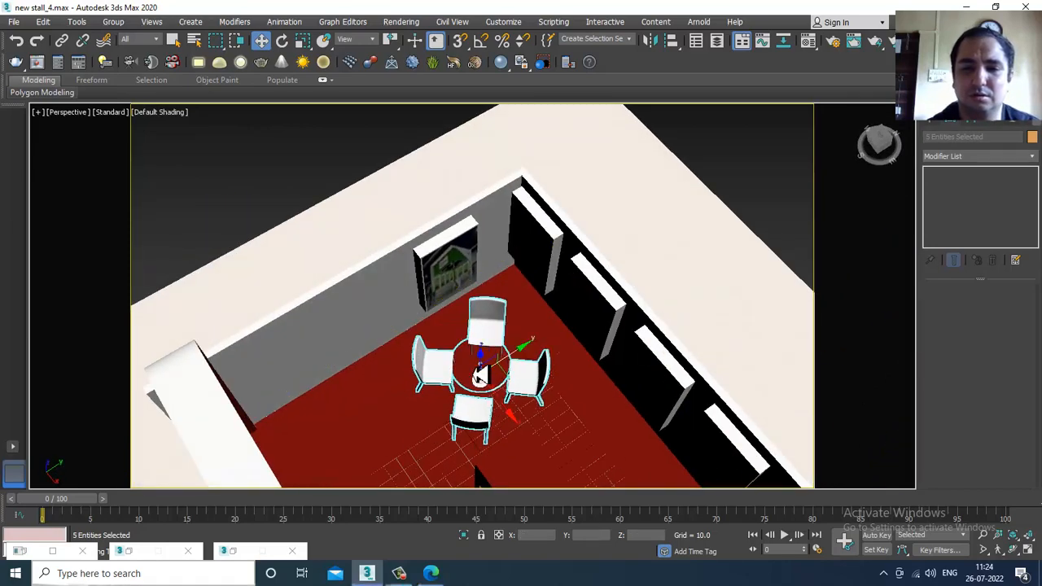
middle_click_drag(505, 363, 544, 332, "alt")
left_click_drag(550, 330, 419, 425, "shift")
key("Return")
middle_click_drag(469, 386, 468, 284, "alt")
scroll(423, 401, "up", 3)
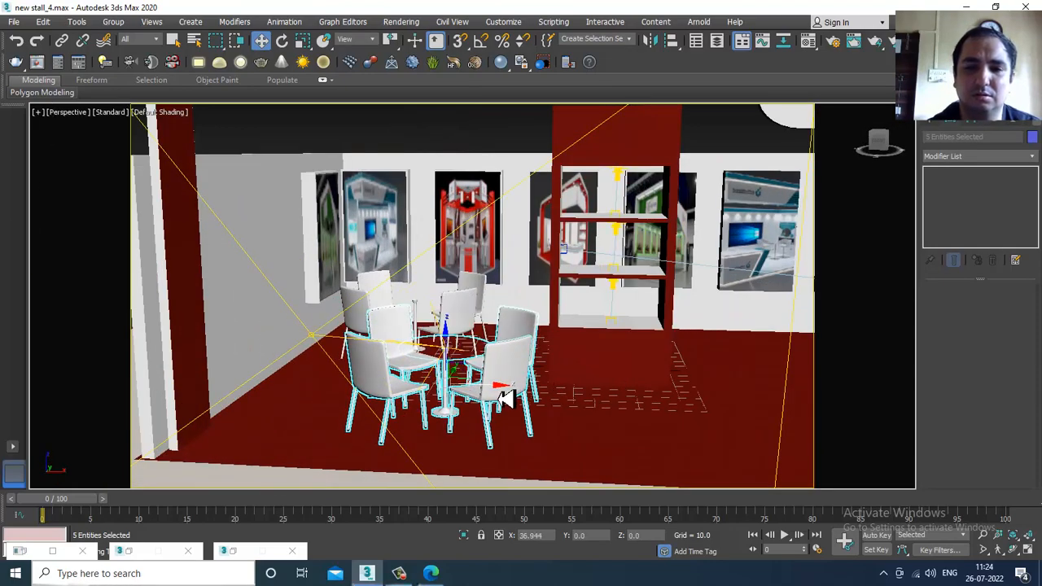
middle_click_drag(423, 391, 568, 400, "alt")
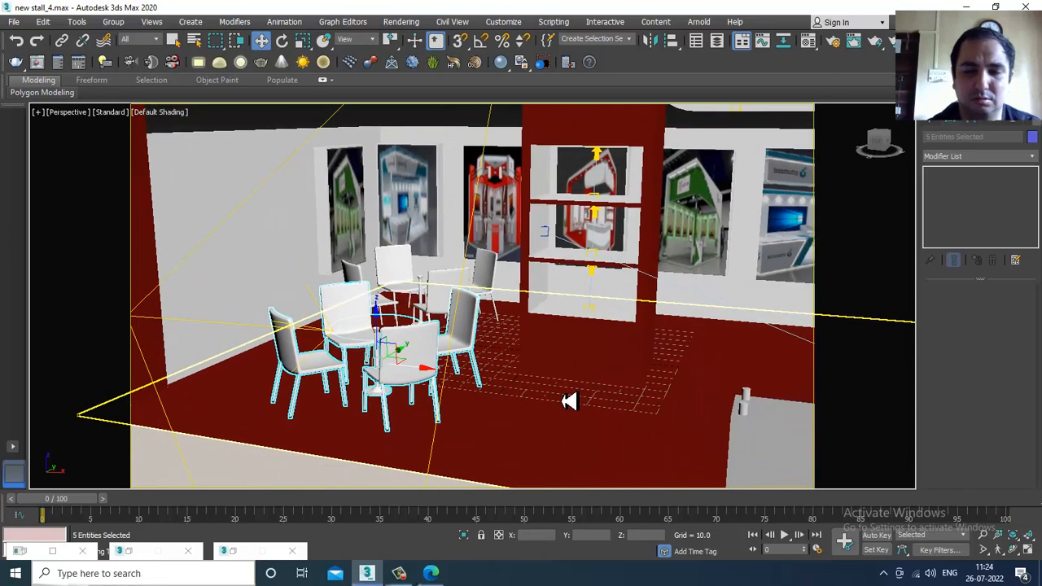
Step: Return to the PhysCamera001 view and test-render the stall with the second seating set
key("c")
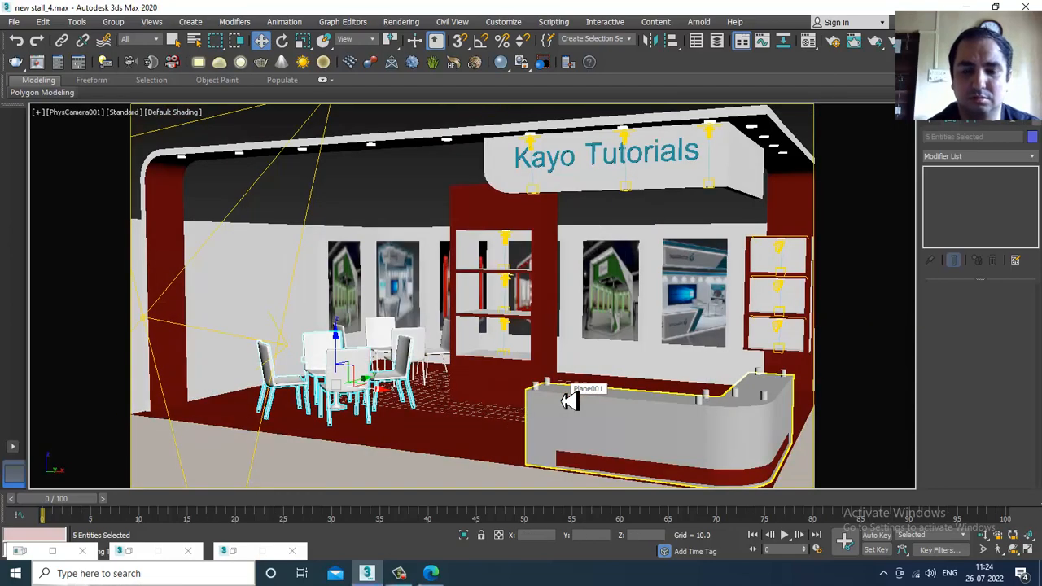
key("shift+q")
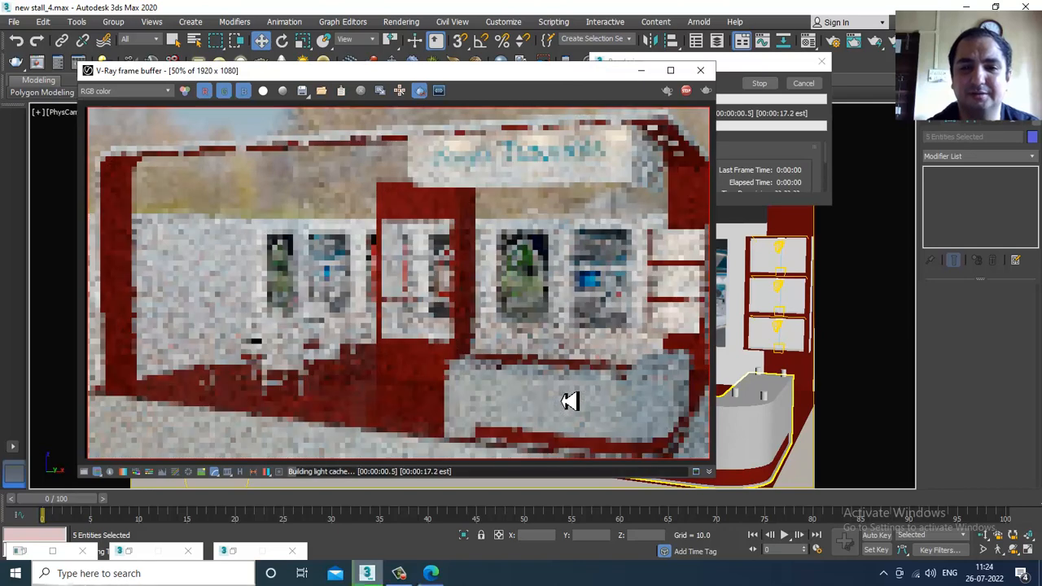